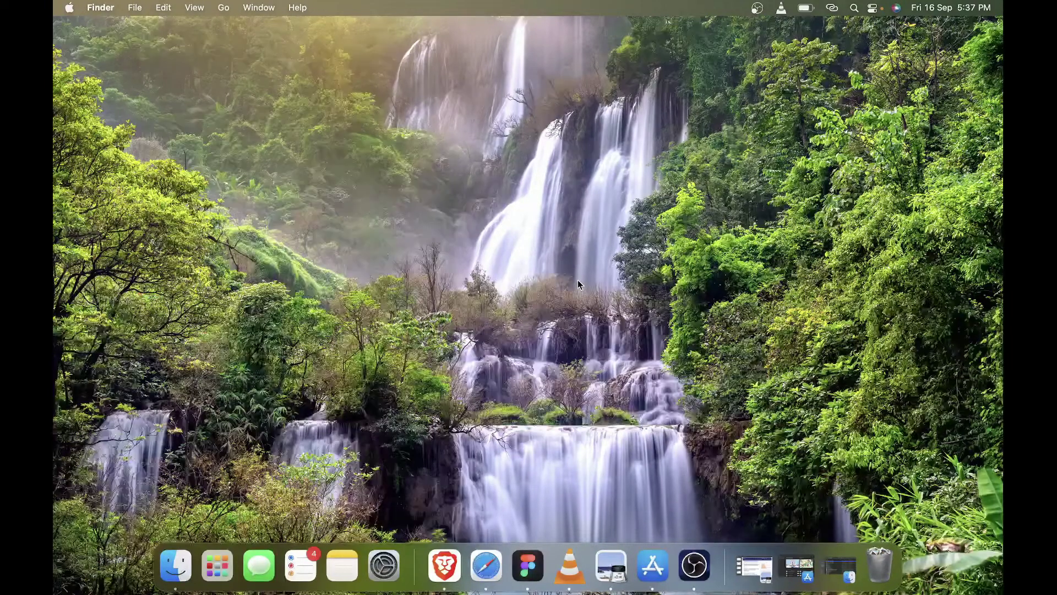
# - Move the Desktop - 1 landing-page frame up and to the left
pyautogui.click(527, 566)
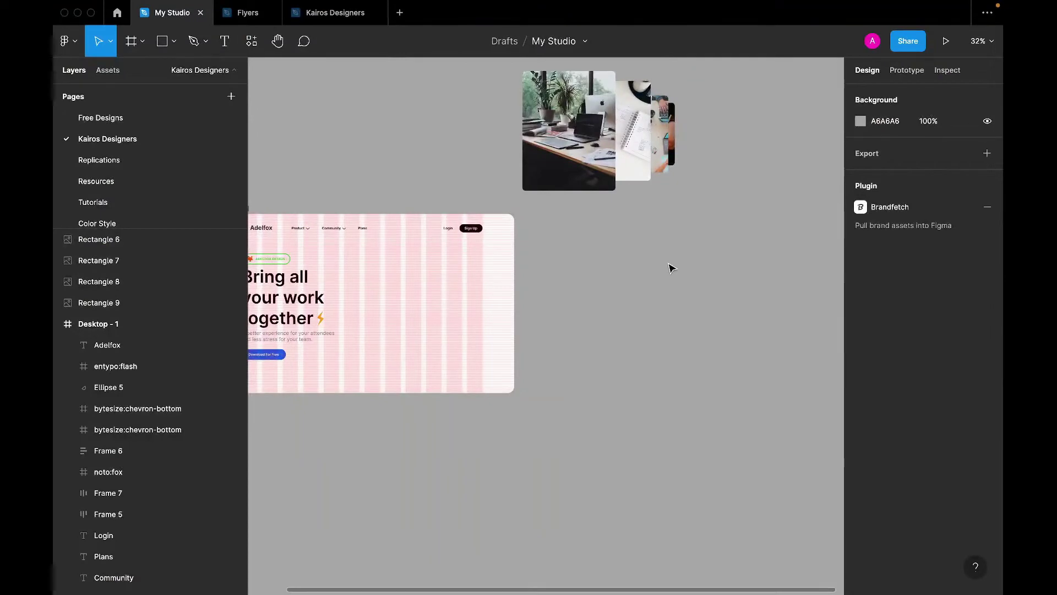
pyautogui.hscroll(-3, 672, 268)
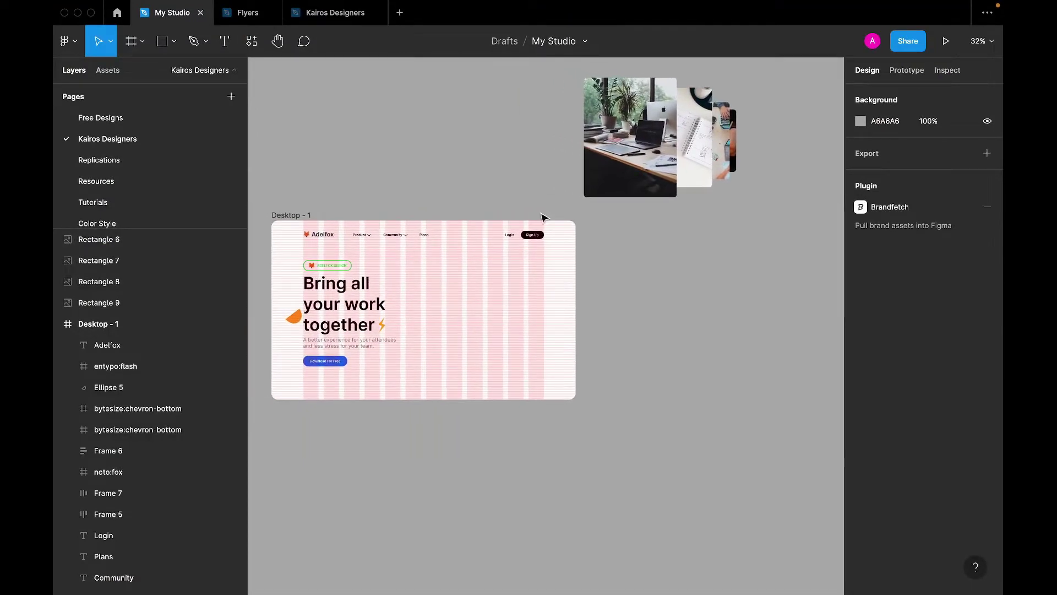
pyautogui.click(293, 215)
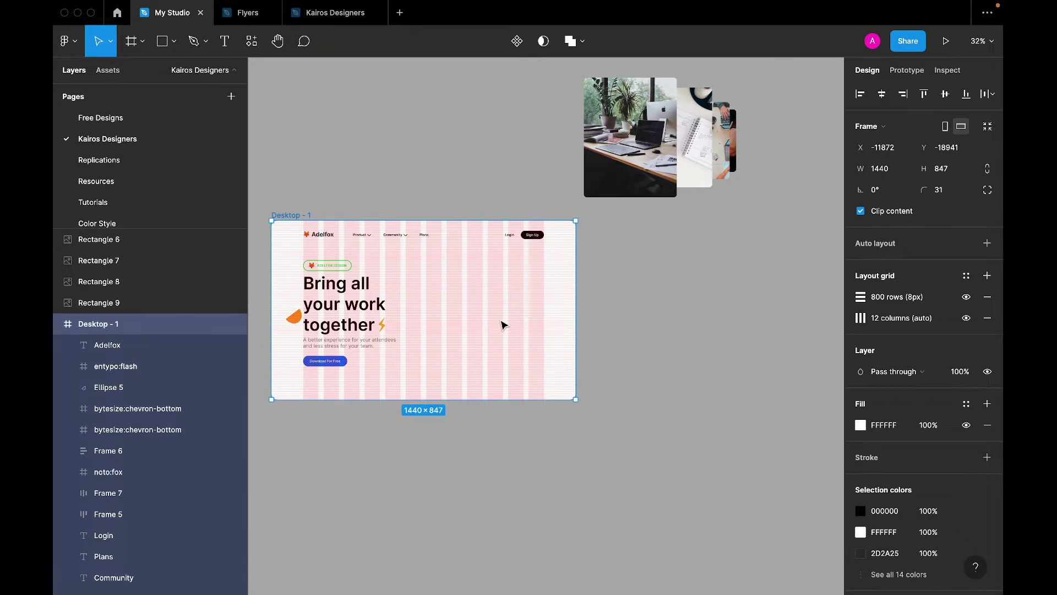
pyautogui.moveTo(504, 325); pyautogui.dragTo(480, 232)
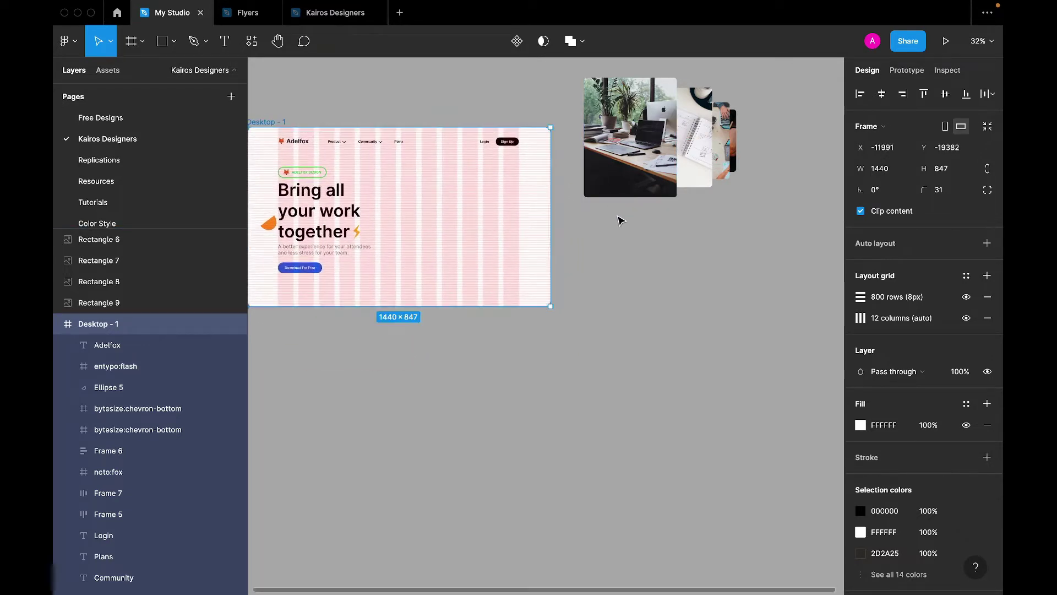
# - Select all four photo rectangles and move the stack down about 145 px
pyautogui.moveTo(621, 220); pyautogui.dragTo(757, 151)
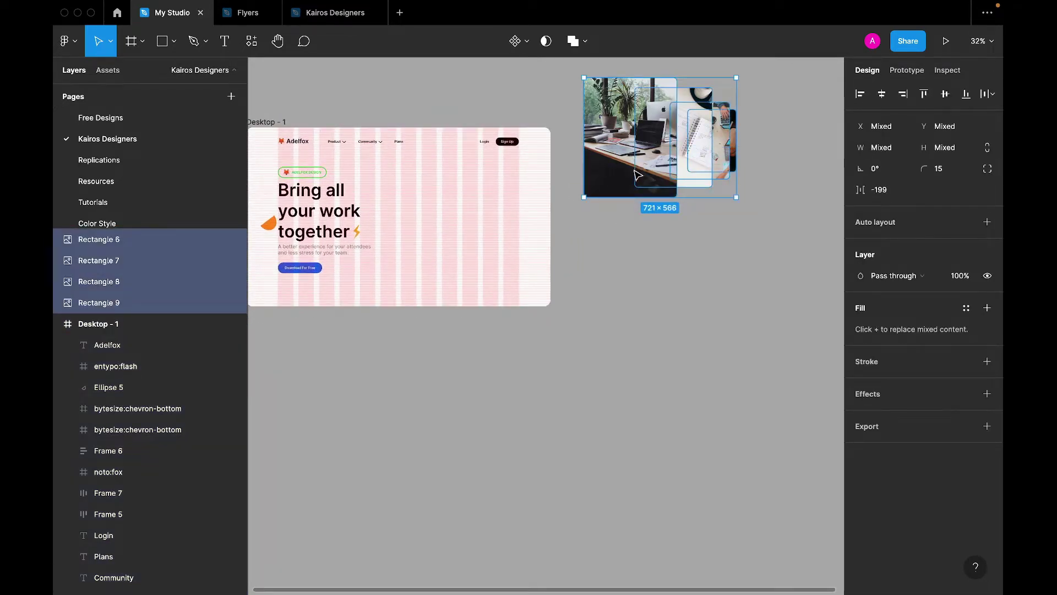
pyautogui.moveTo(638, 175); pyautogui.dragTo(635, 254)
pyautogui.click(798, 213)
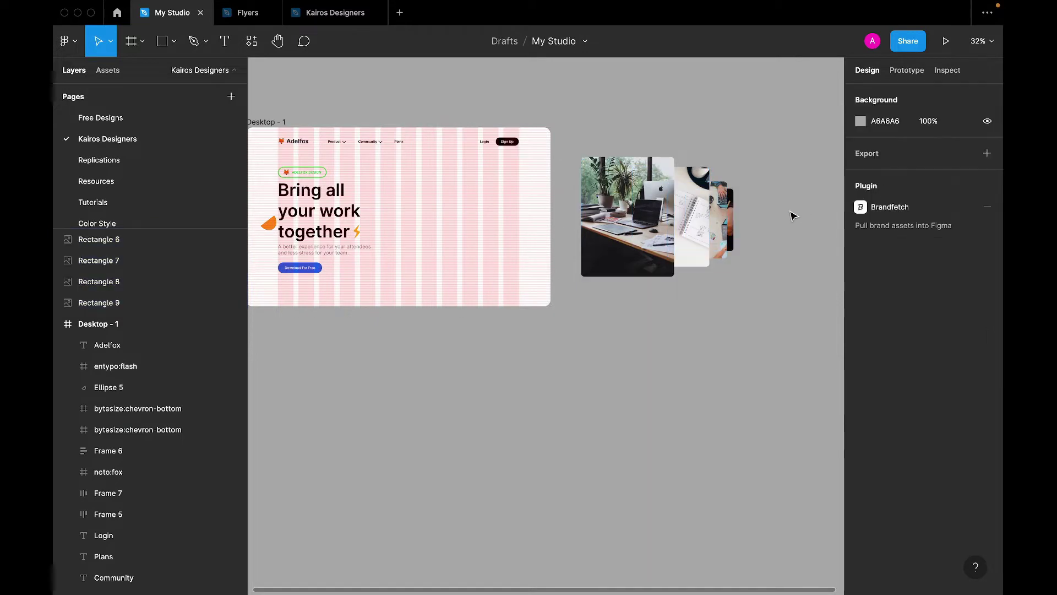
# - Inspect Rectangles 6 to 9, ending on the 440×566 desk photo with radius 15
pyautogui.scroll(2, 784, 215)
pyautogui.click(622, 231)
pyautogui.click(671, 242)
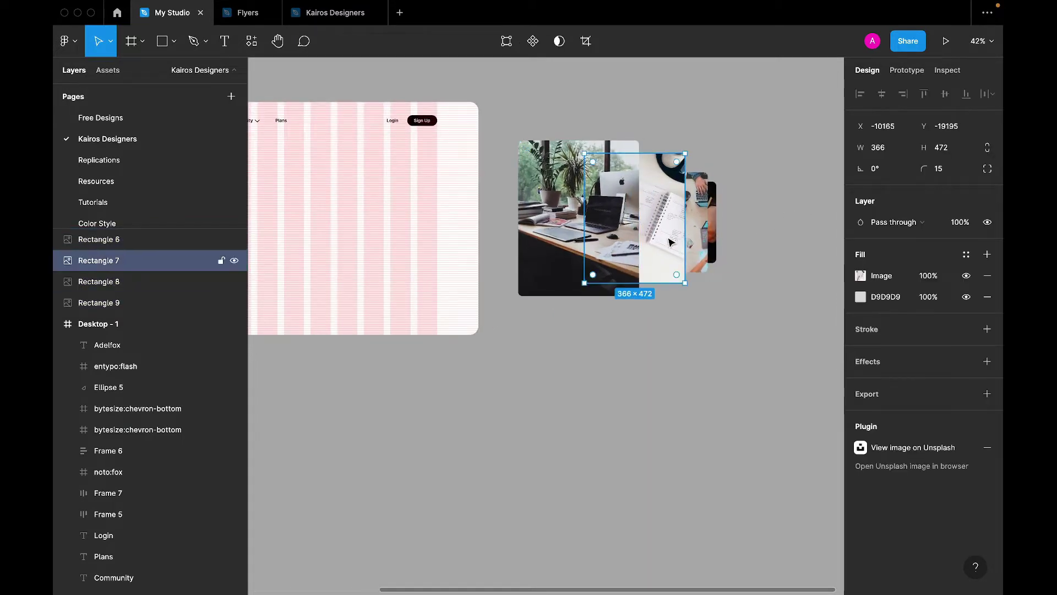
pyautogui.click(698, 237)
pyautogui.click(713, 234)
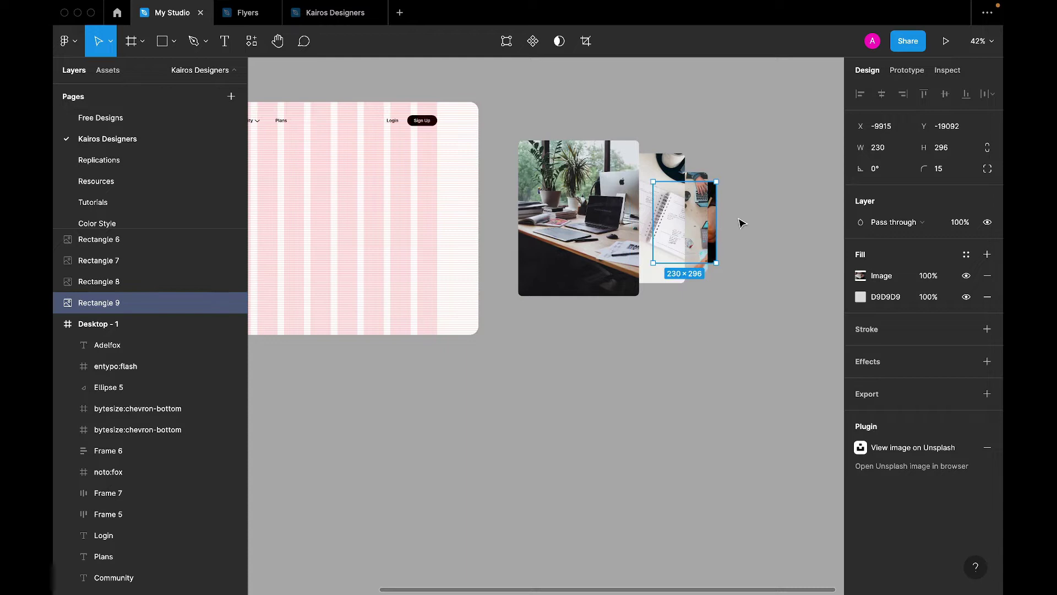
pyautogui.click(603, 234)
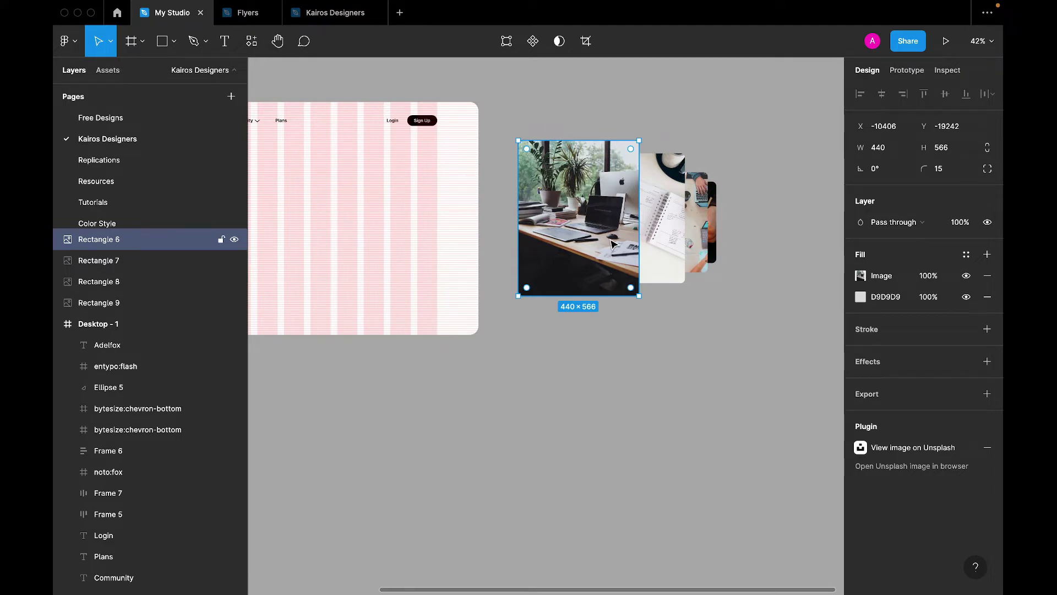
pyautogui.hscroll(-5, 614, 244)
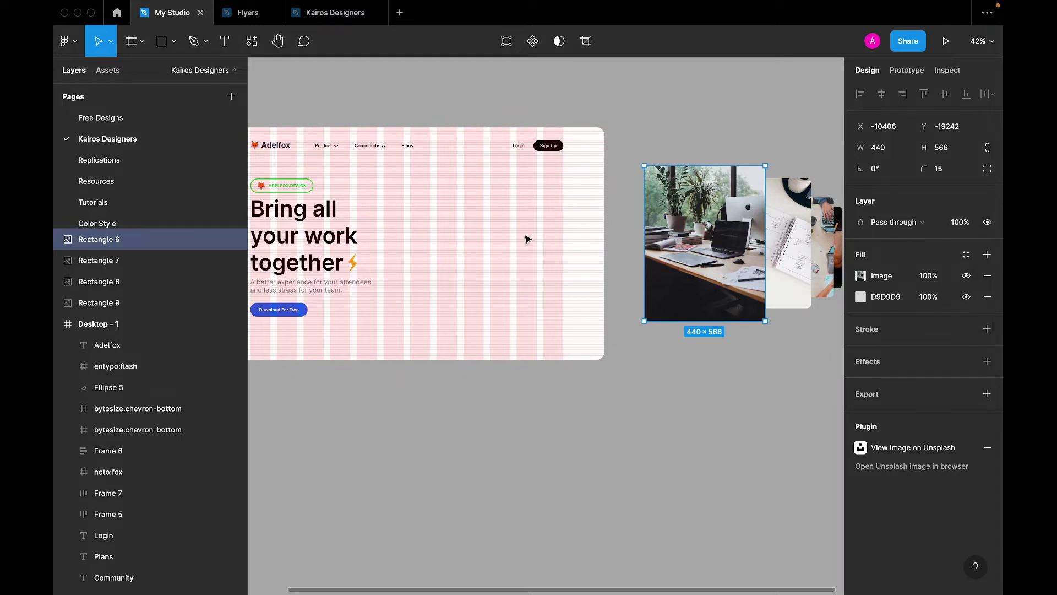
pyautogui.hscroll(-3, 526, 237)
pyautogui.scroll(1, 526, 237)
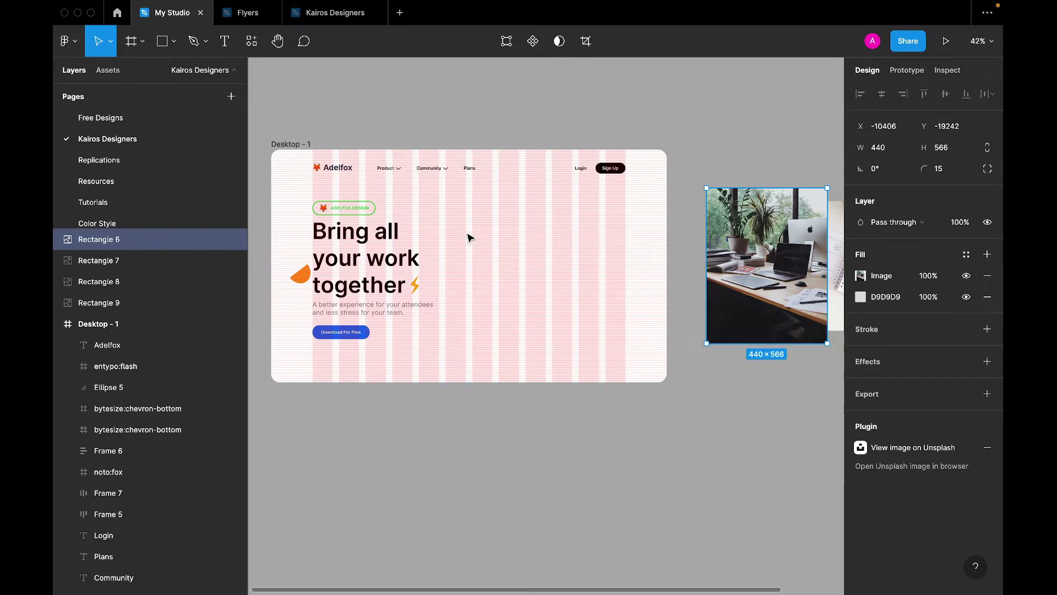
# - Draw a new frame inside the hero section and stretch it to 632 high
pyautogui.press('f')
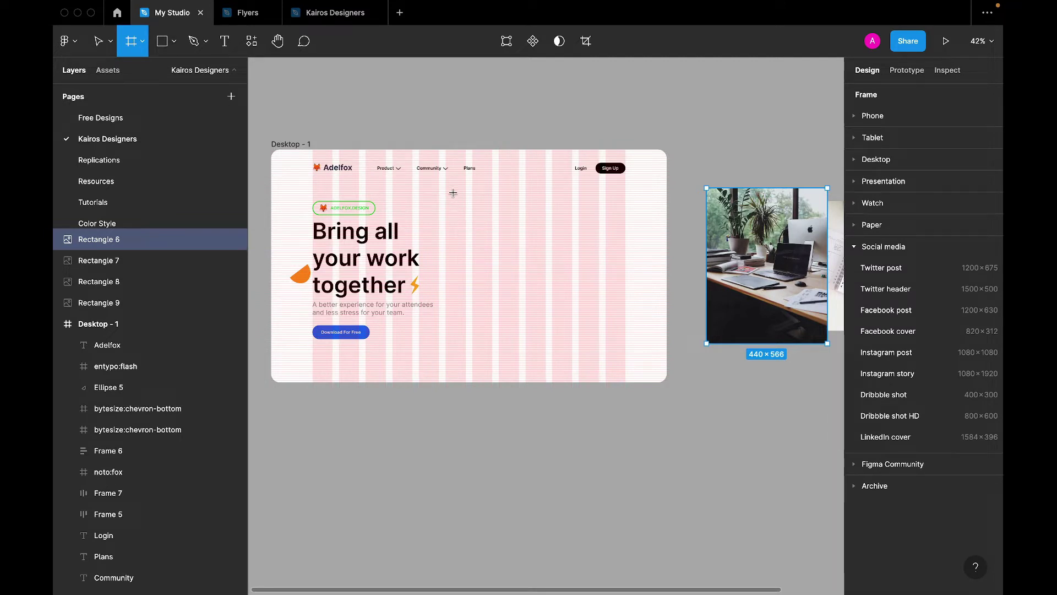
pyautogui.moveTo(452, 192); pyautogui.dragTo(628, 358)
pyautogui.hscroll(5, 566, 303)
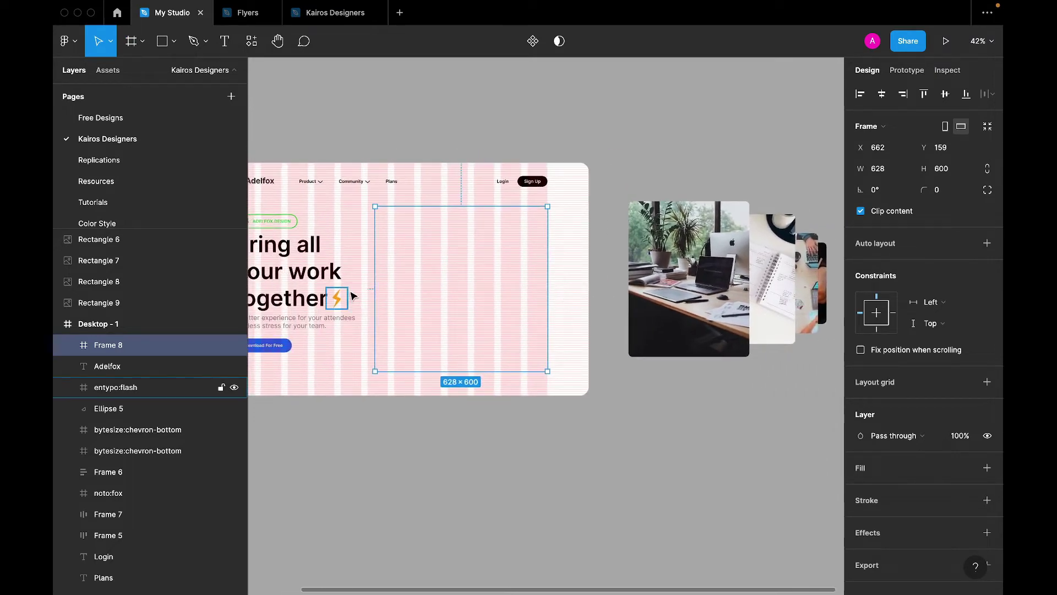
pyautogui.hscroll(-5, 342, 297)
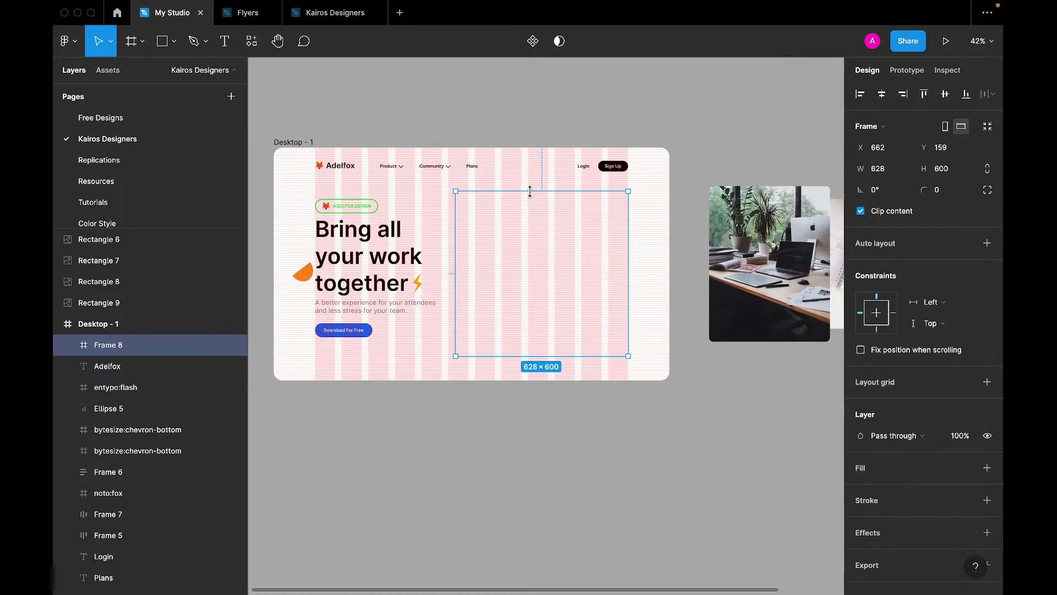
pyautogui.moveTo(530, 192); pyautogui.dragTo(530, 182)
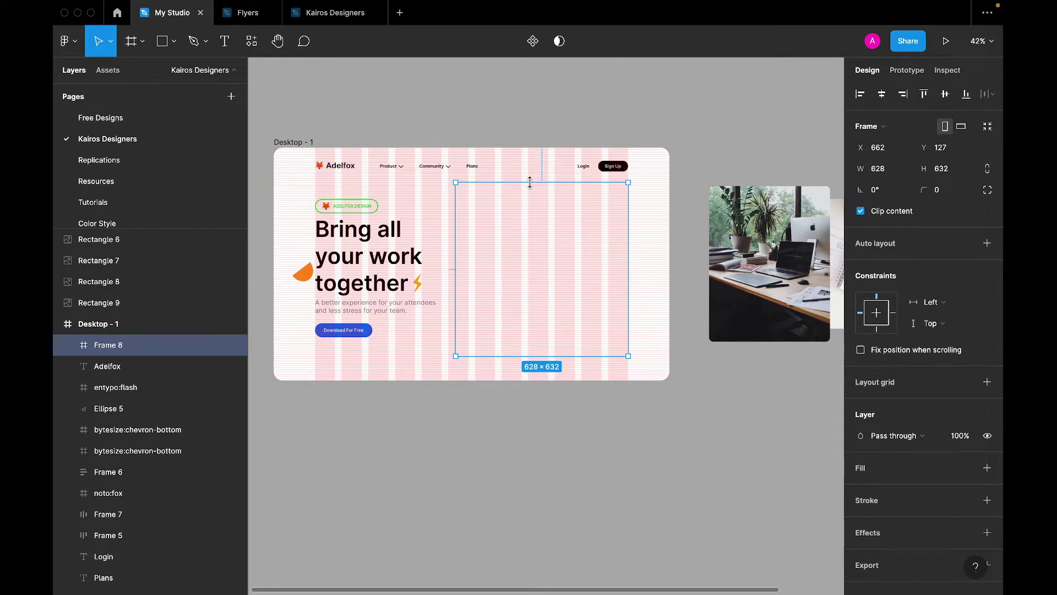
# - Nudge the 628×632 frame into place at X 662, Y 151
pyautogui.hotkey('alt', 'h')
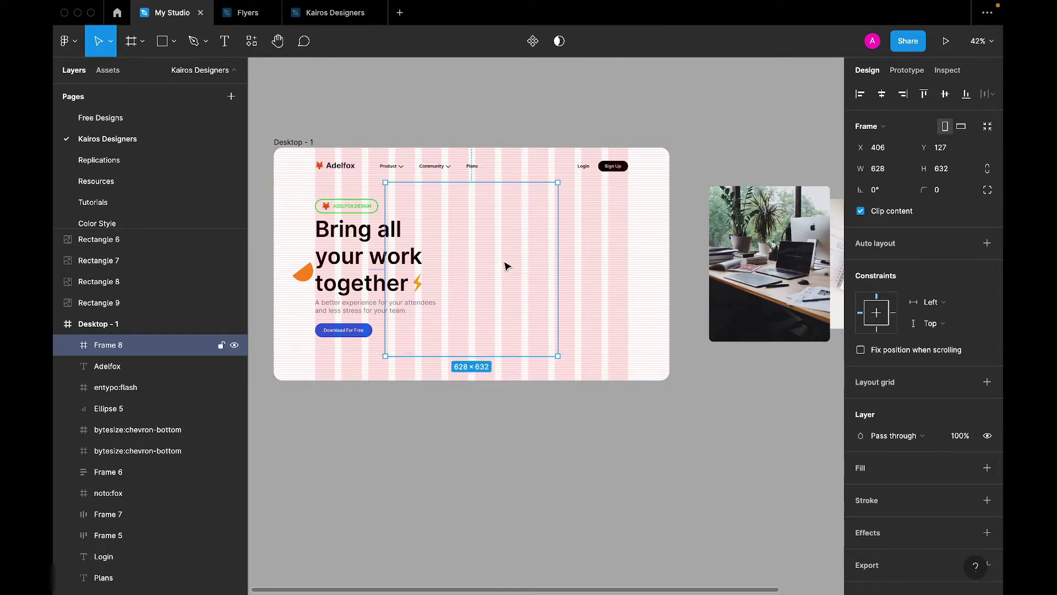
pyautogui.hotkey('ctrl', 'z')
pyautogui.hotkey('shift', 'Up')
pyautogui.hotkey('shift', 'Up')
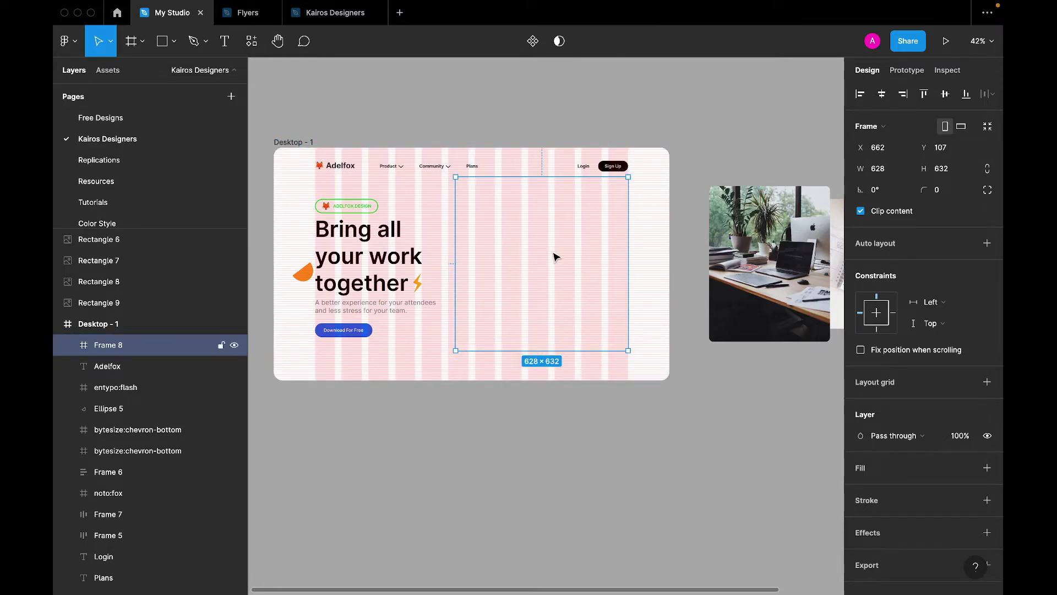
pyautogui.hotkey('shift', 'Down')
pyautogui.hotkey('shift', 'Down')
pyautogui.hotkey('shift', 'Down')
pyautogui.press('Down')
pyautogui.press('Down')
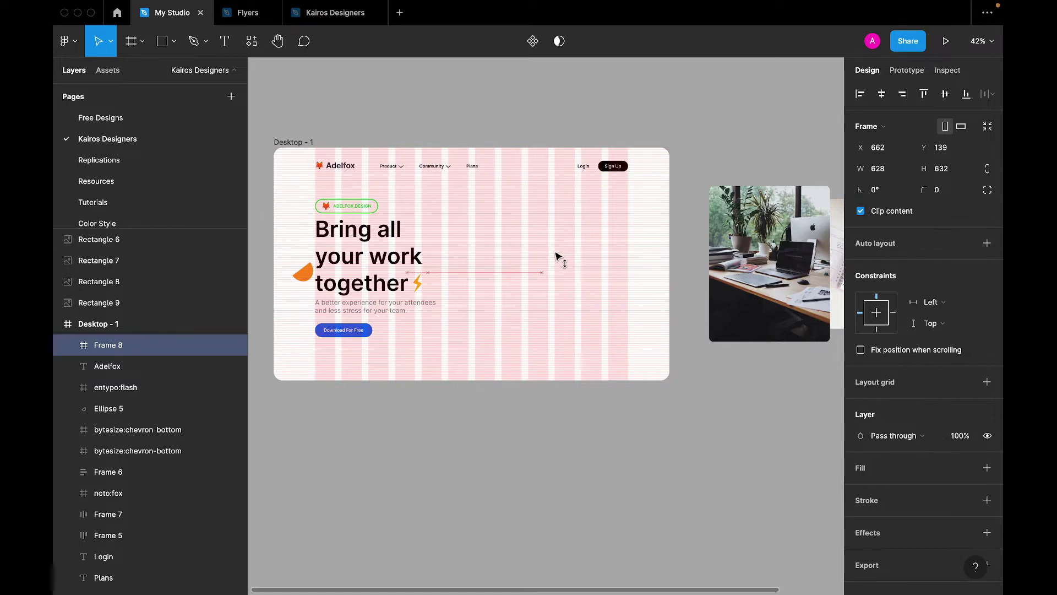
pyautogui.hotkey('shift', 'Down')
pyautogui.press('Down')
pyautogui.press('Down')
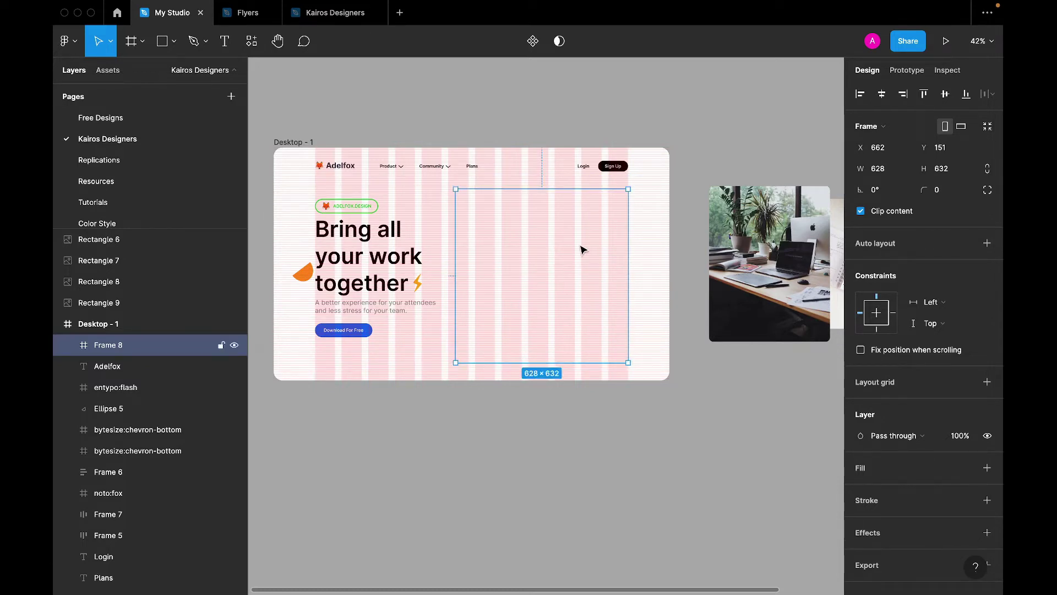
# - Move Frame 8 out of the landing page and give it a white FFFFFF fill
pyautogui.scroll(-5, 583, 250)
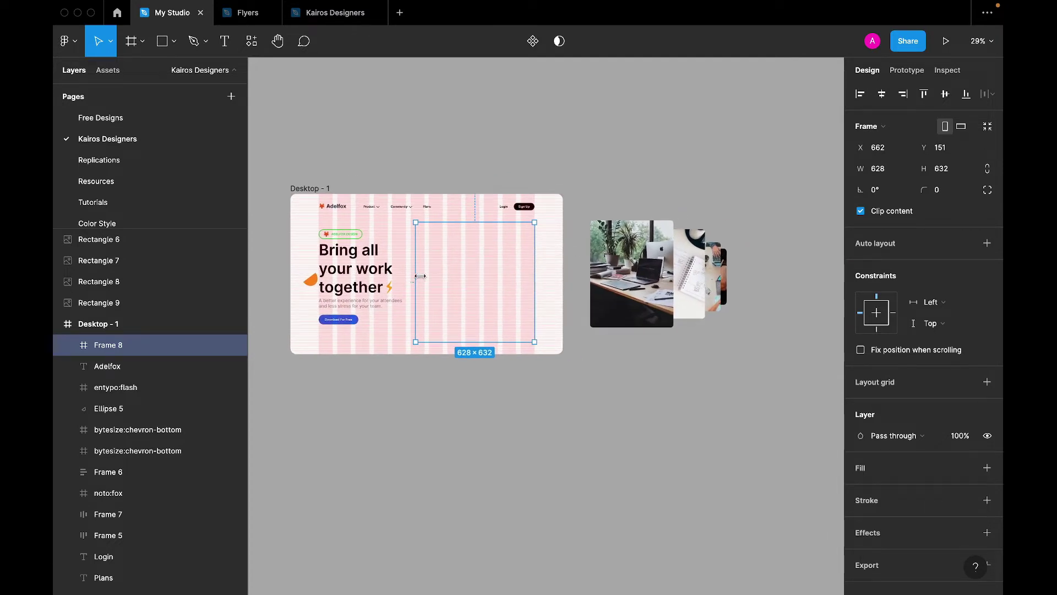
pyautogui.moveTo(420, 276); pyautogui.dragTo(663, 420)
pyautogui.hscroll(5, 664, 421)
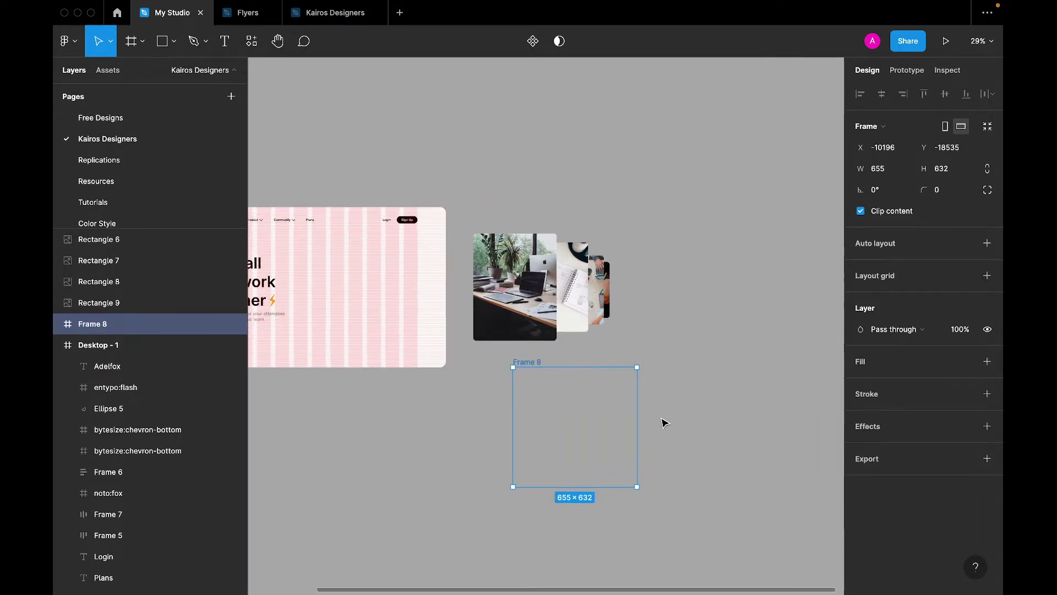
pyautogui.hscroll(2, 664, 422)
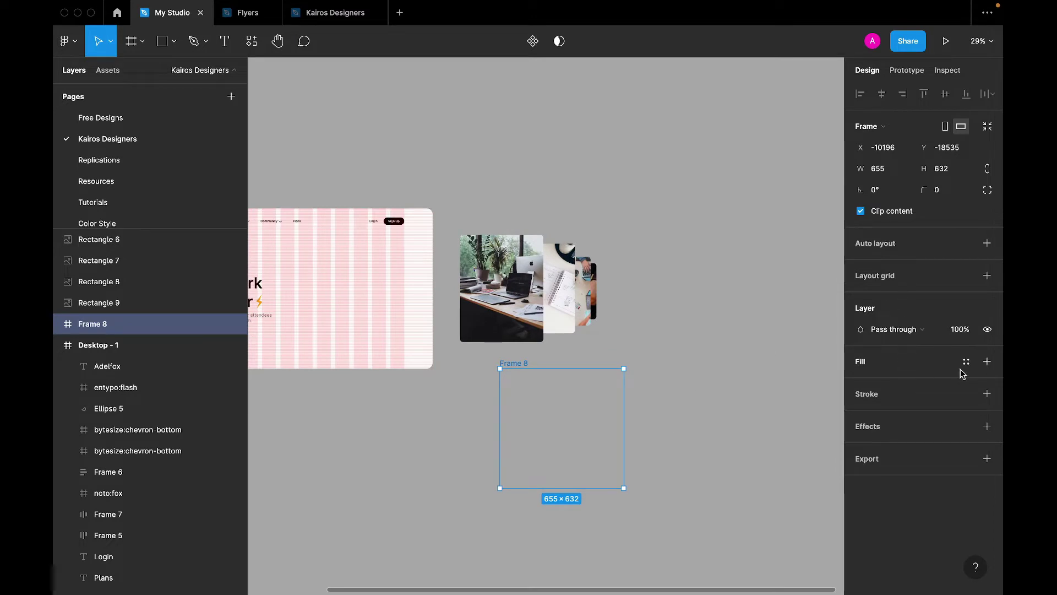
pyautogui.click(987, 361)
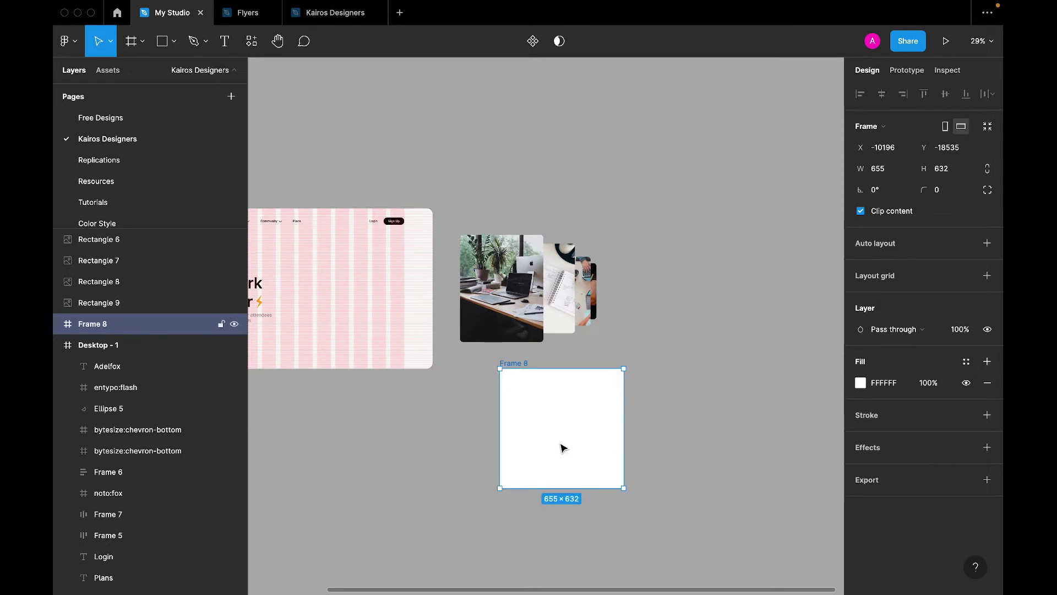
# - Place the white 655×632 frame above the photo stack
pyautogui.moveTo(562, 448); pyautogui.dragTo(524, 176)
pyautogui.scroll(2, 517, 144)
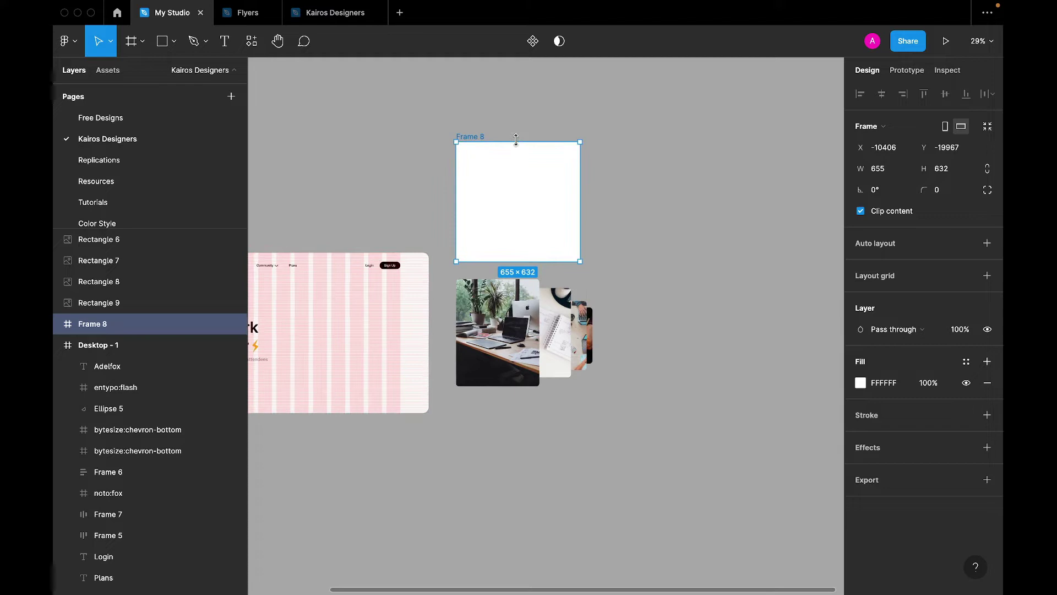
pyautogui.scroll(5, 526, 245)
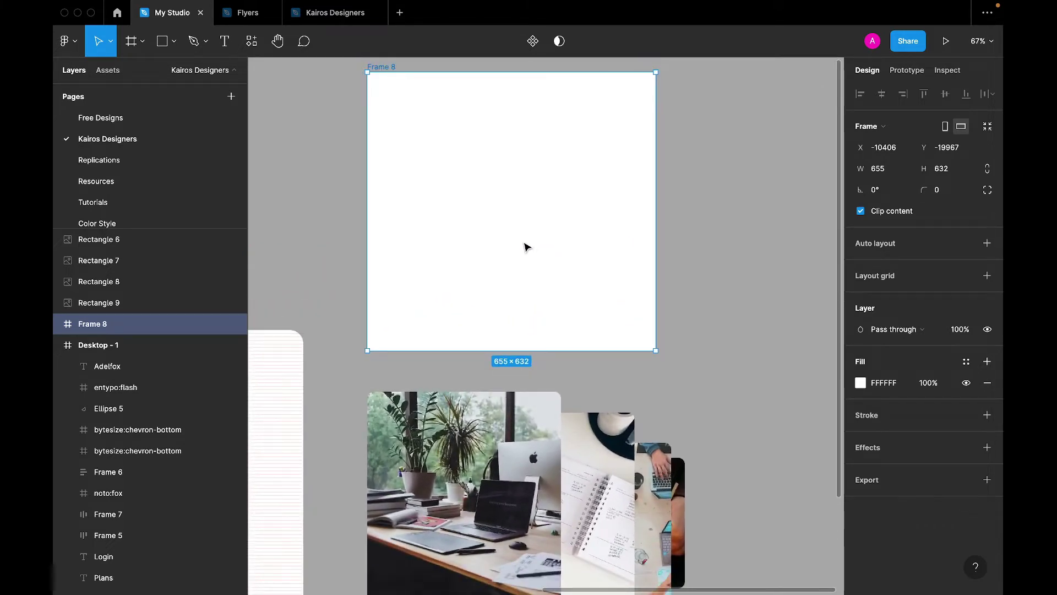
pyautogui.scroll(-2, 526, 245)
# - Check each of the four photo rectangles, then select the front desk photo, Rectangle 6
pyautogui.click(517, 419)
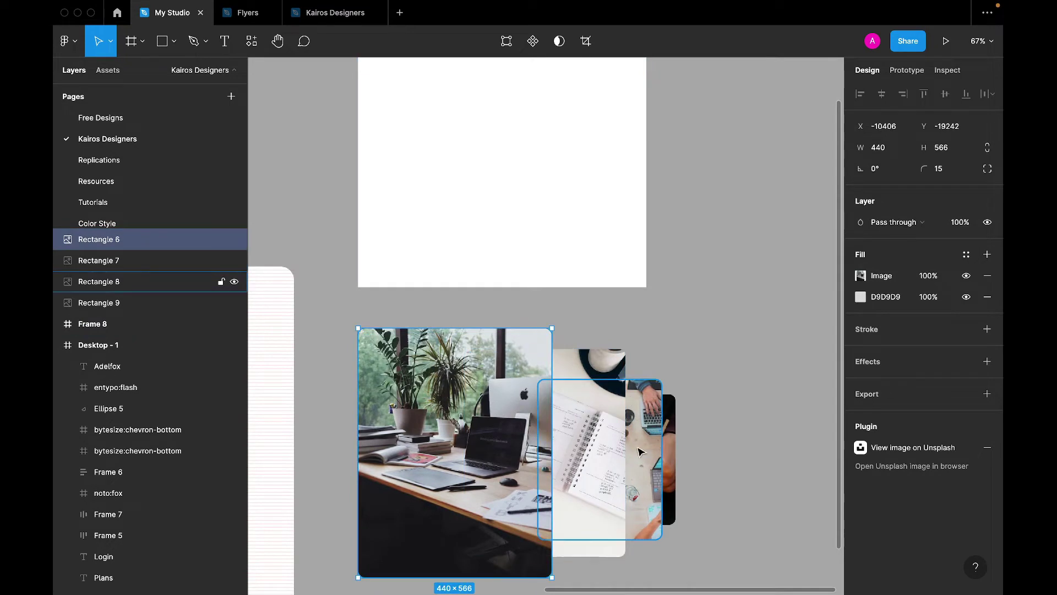
pyautogui.click(610, 457)
pyautogui.click(641, 457)
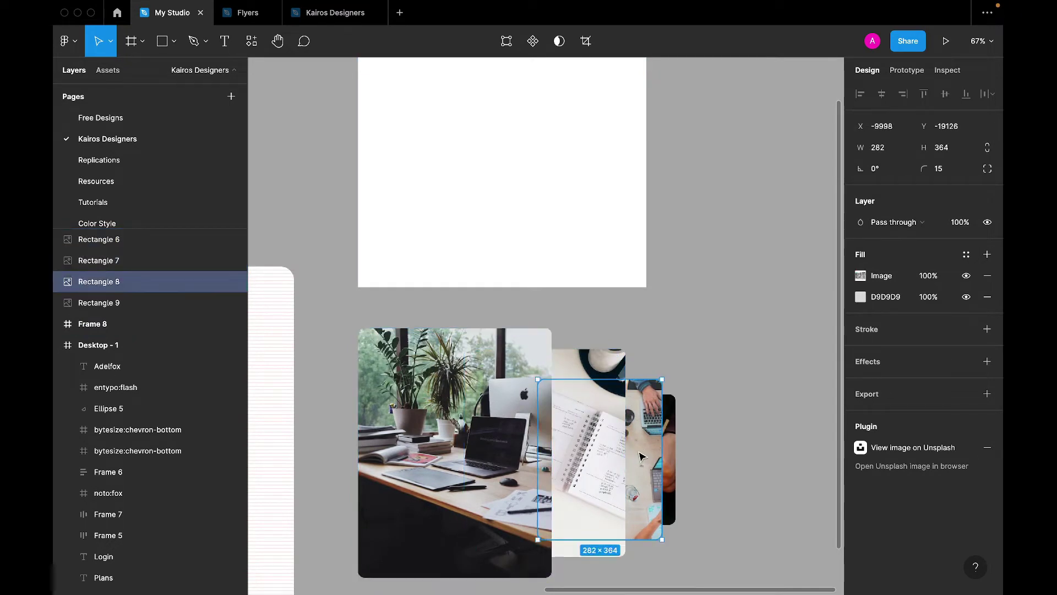
pyautogui.click(669, 457)
pyautogui.moveTo(745, 432); pyautogui.dragTo(517, 460)
pyautogui.click(689, 374)
pyautogui.click(517, 346)
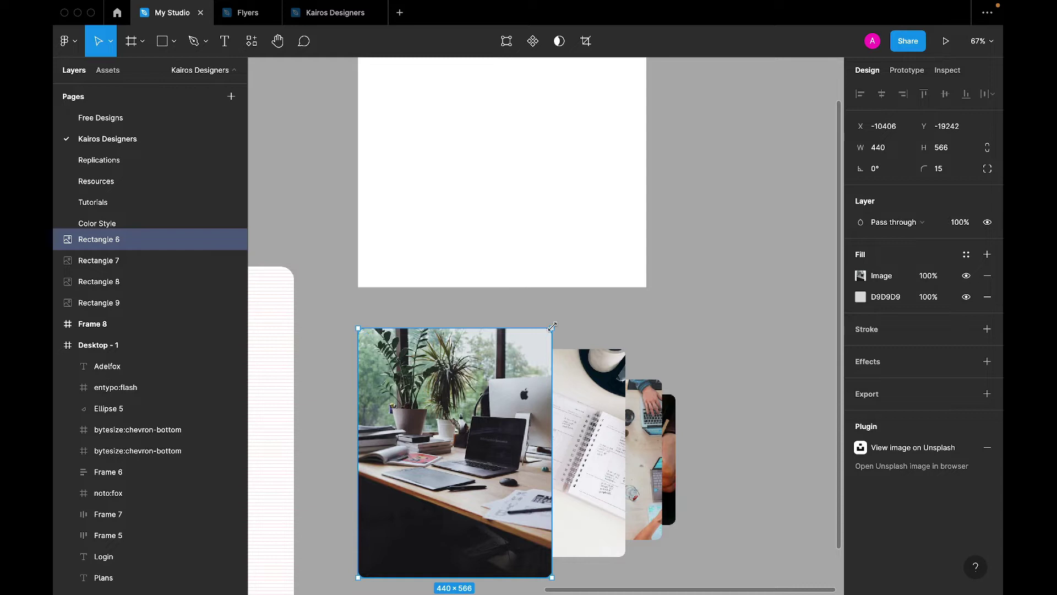
# - Try resizing the desk photo by its corner and to width 579, undoing both
pyautogui.moveTo(552, 328); pyautogui.dragTo(466, 506)
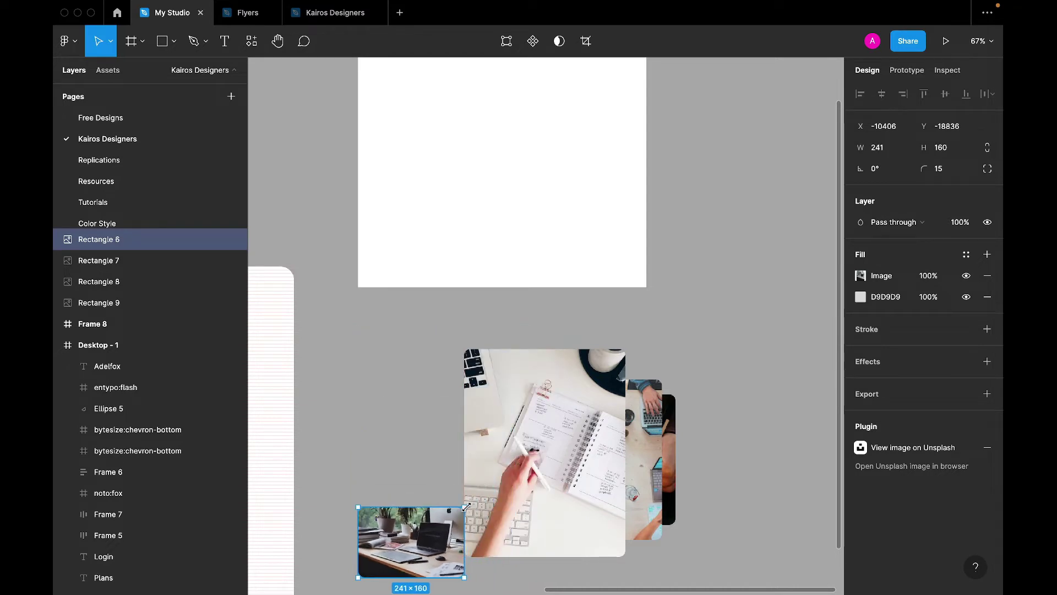
pyautogui.hotkey('ctrl', 'z')
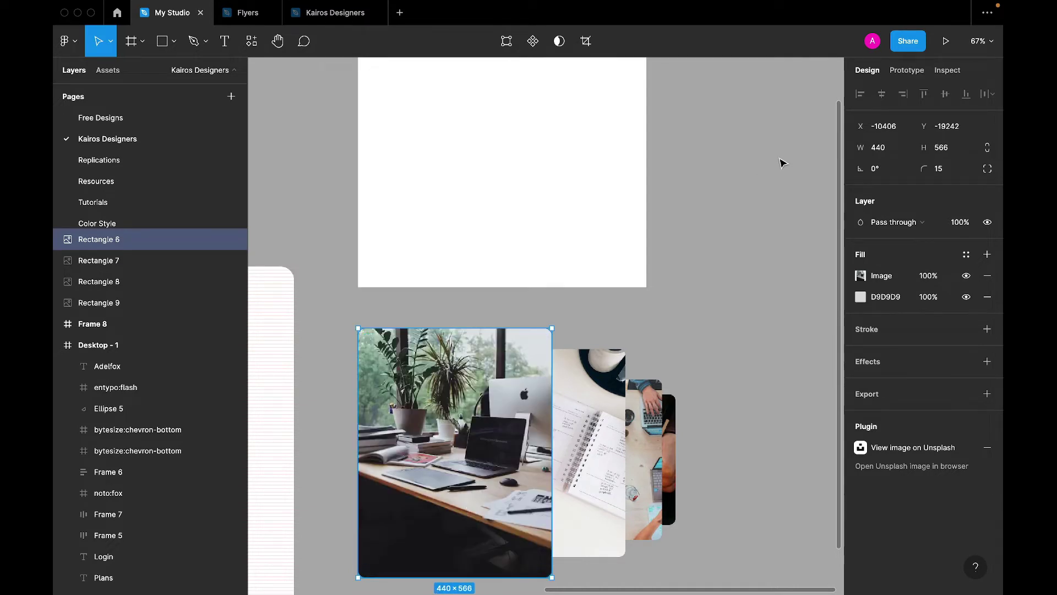
pyautogui.click(898, 148)
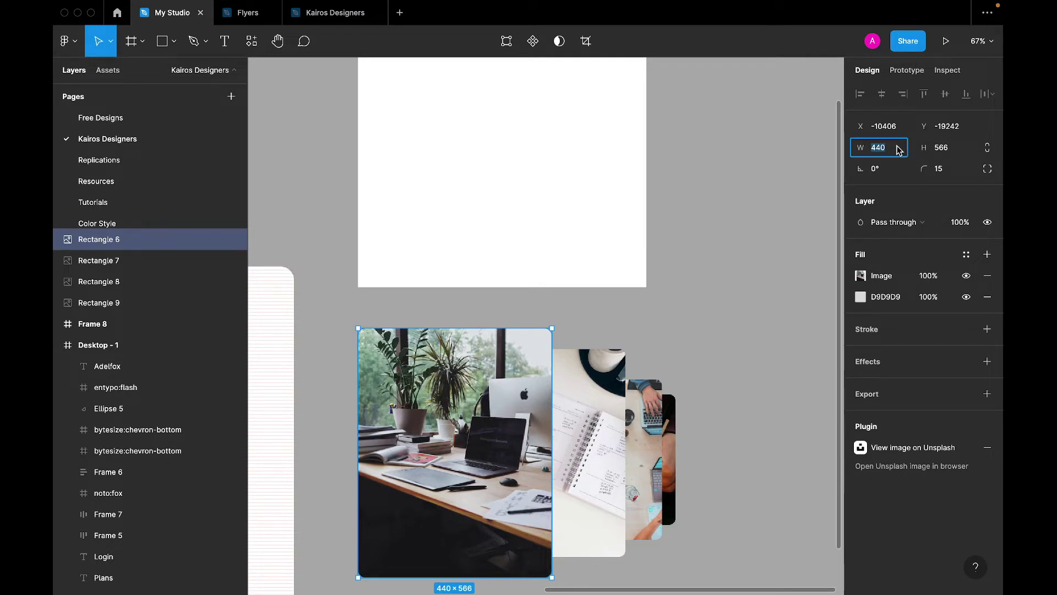
pyautogui.write('579')
pyautogui.press('Return')
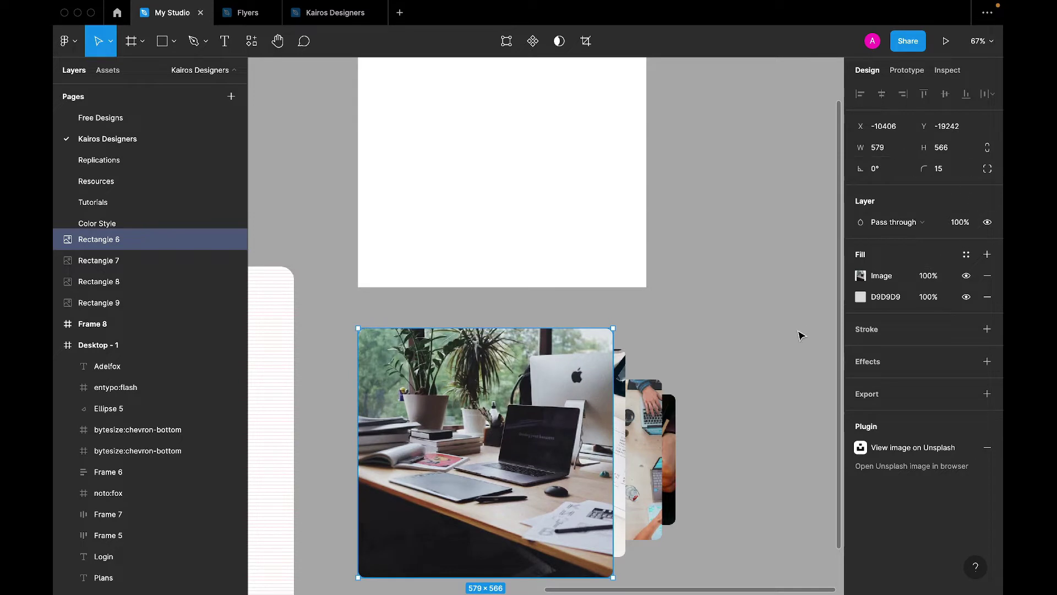
pyautogui.click(805, 331)
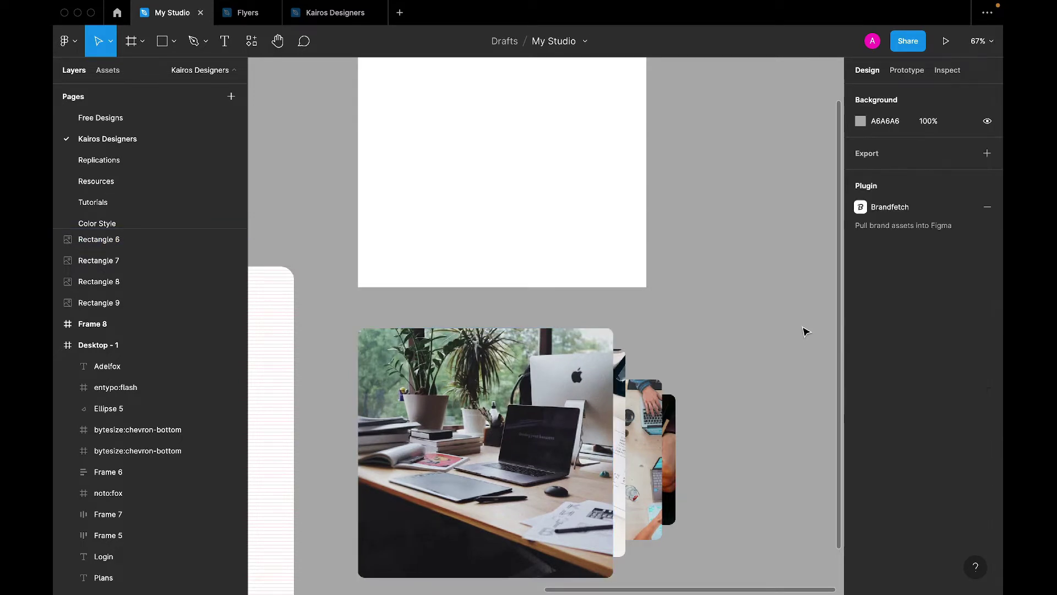
pyautogui.hotkey('ctrl', 'z')
pyautogui.hotkey('ctrl', 'z')
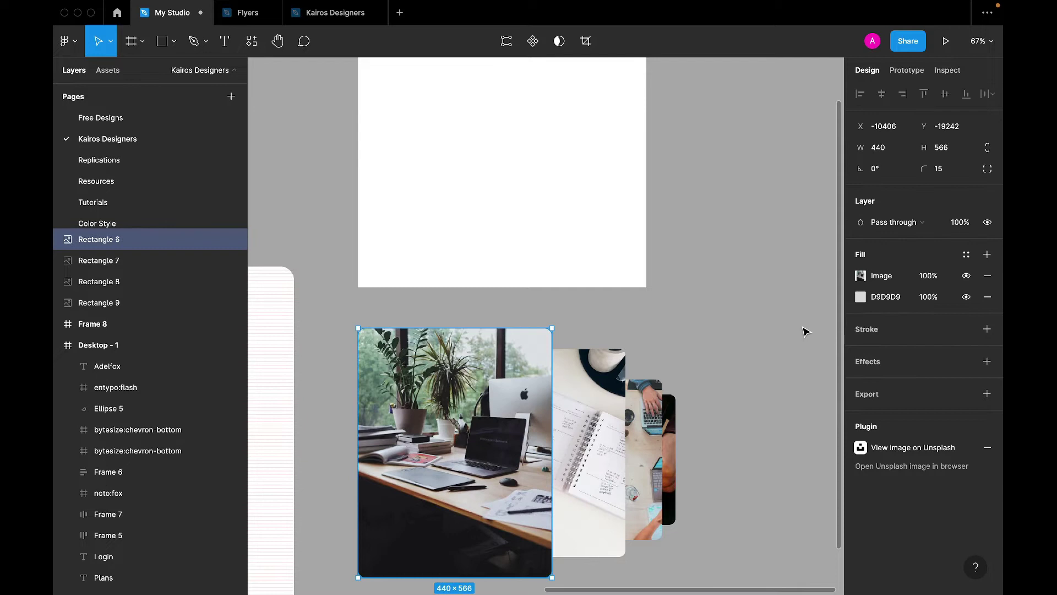
# - Enable Constrain proportions on the desk photo, testing a proportional resize and undoing it
pyautogui.click(988, 156)
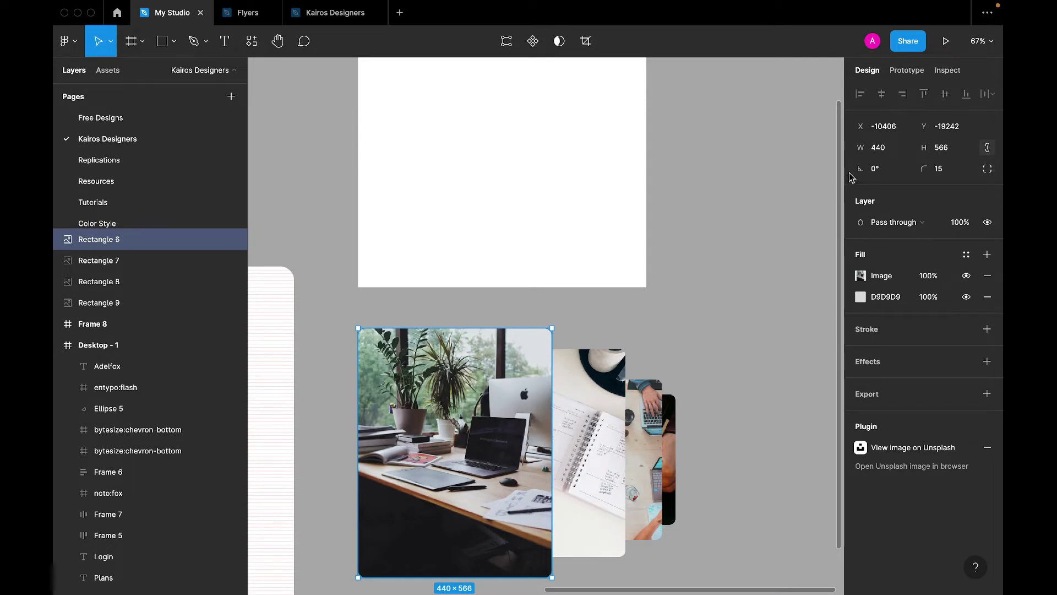
pyautogui.click(884, 152)
pyautogui.write('2')
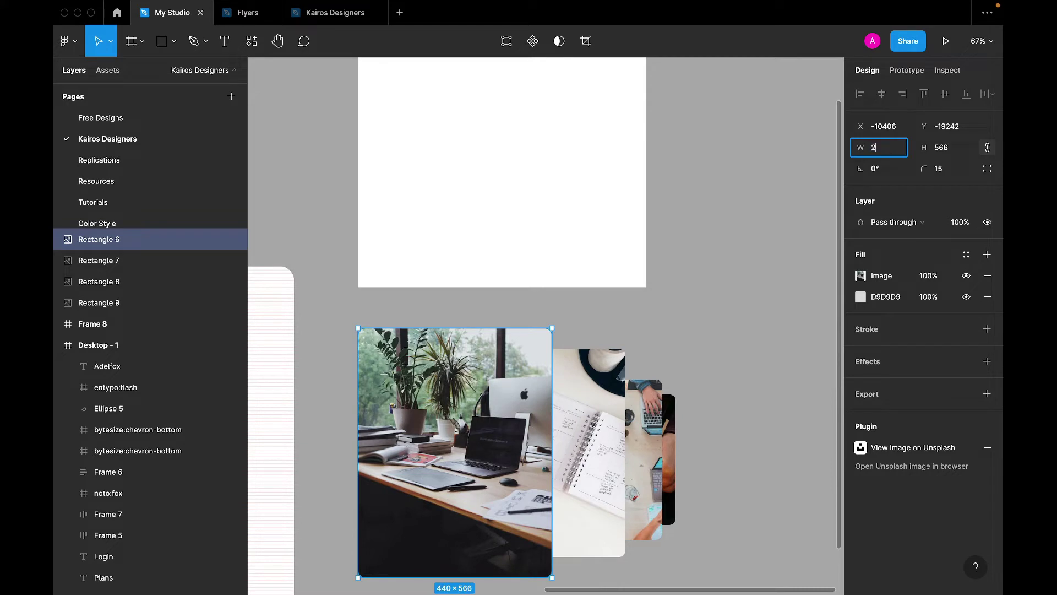
pyautogui.press('Return')
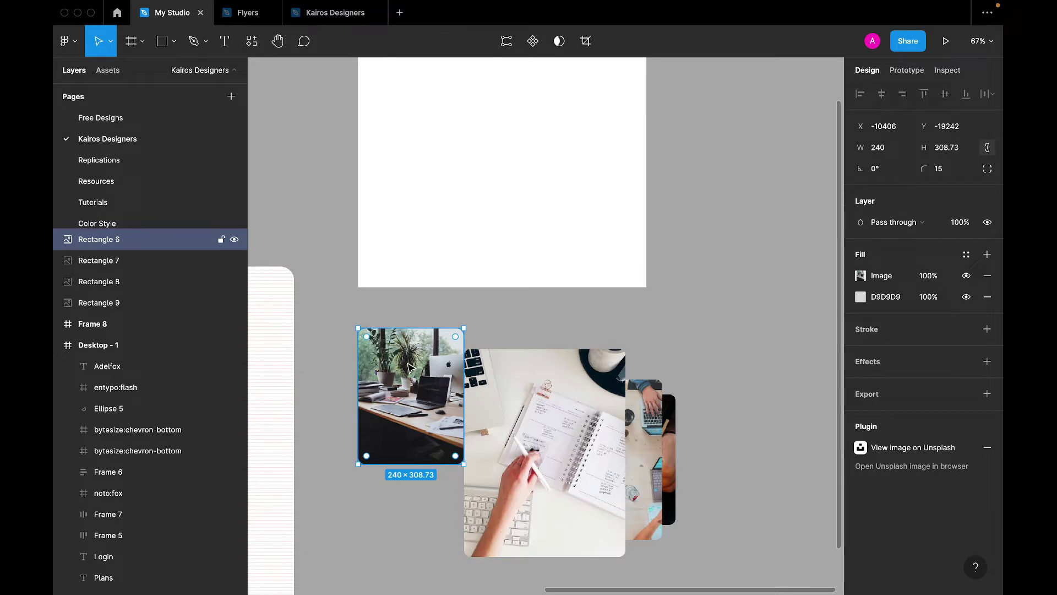
pyautogui.hotkey('ctrl', 'z')
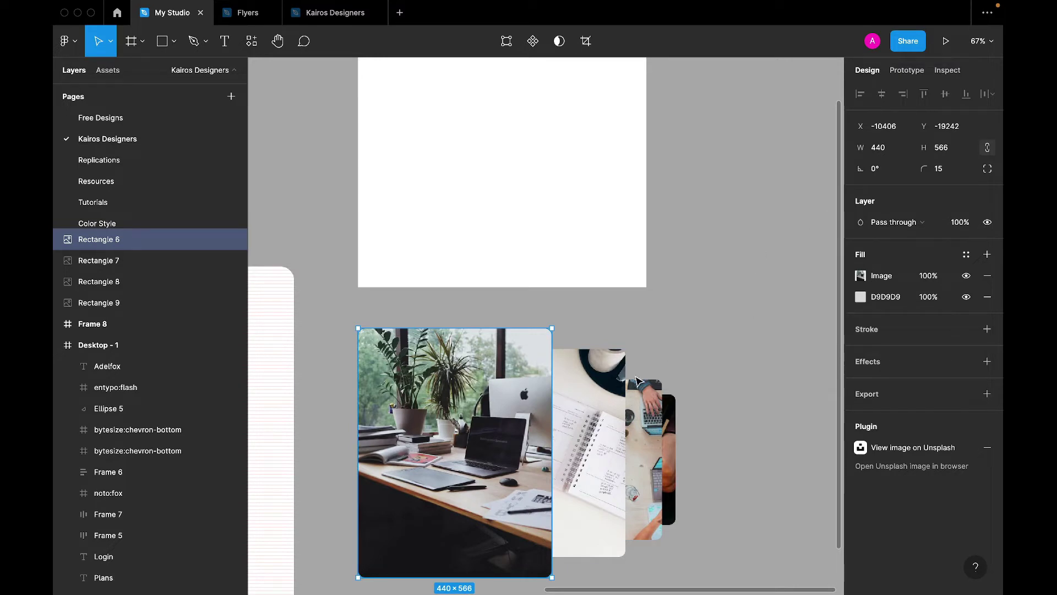
pyautogui.click(594, 416)
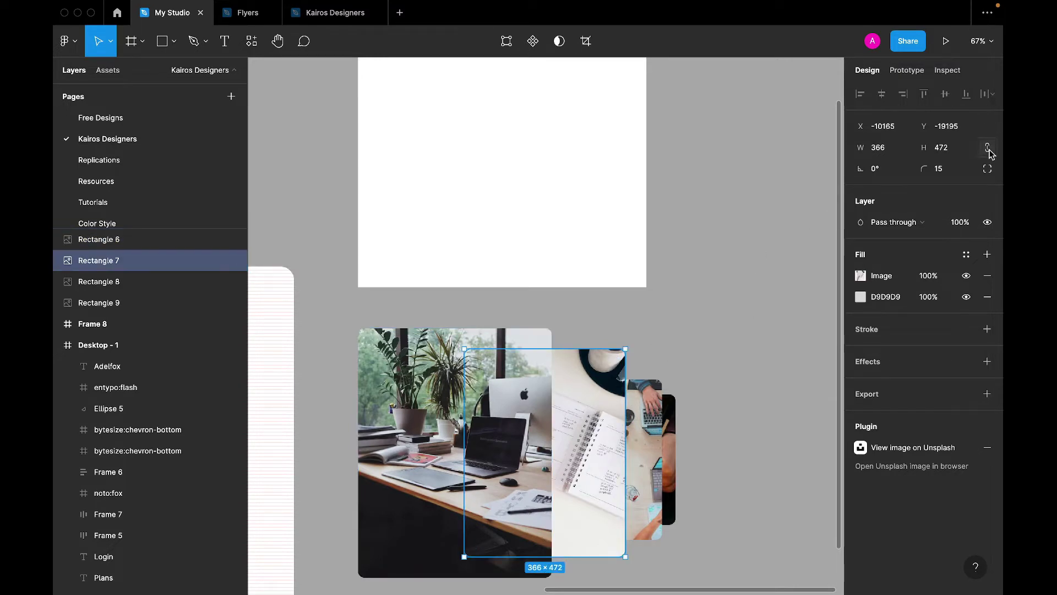
pyautogui.click(644, 435)
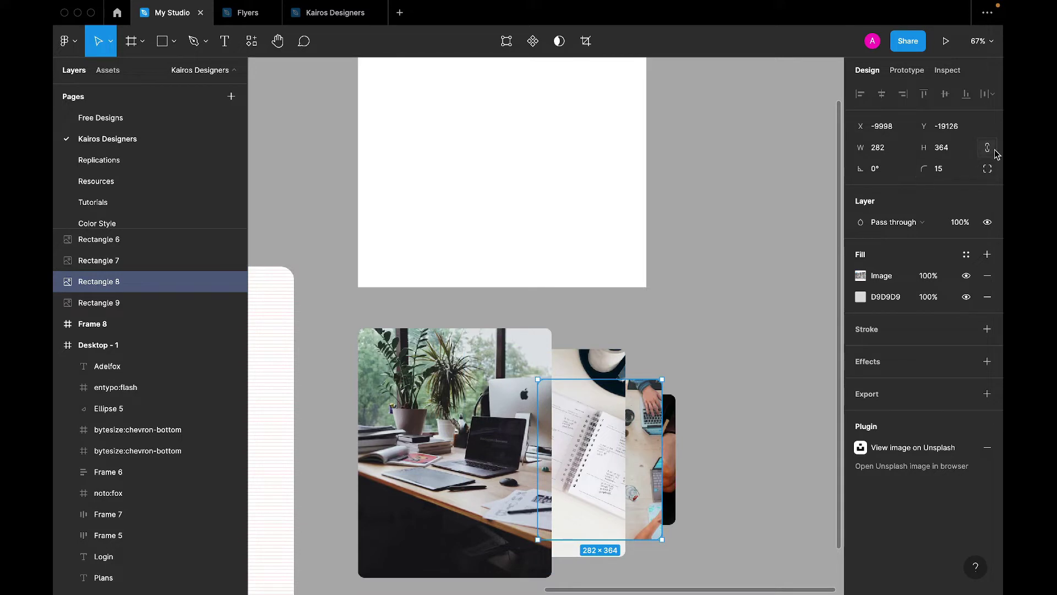
# - Lock the aspect ratio of the back photo, Rectangle 9
pyautogui.click(670, 498)
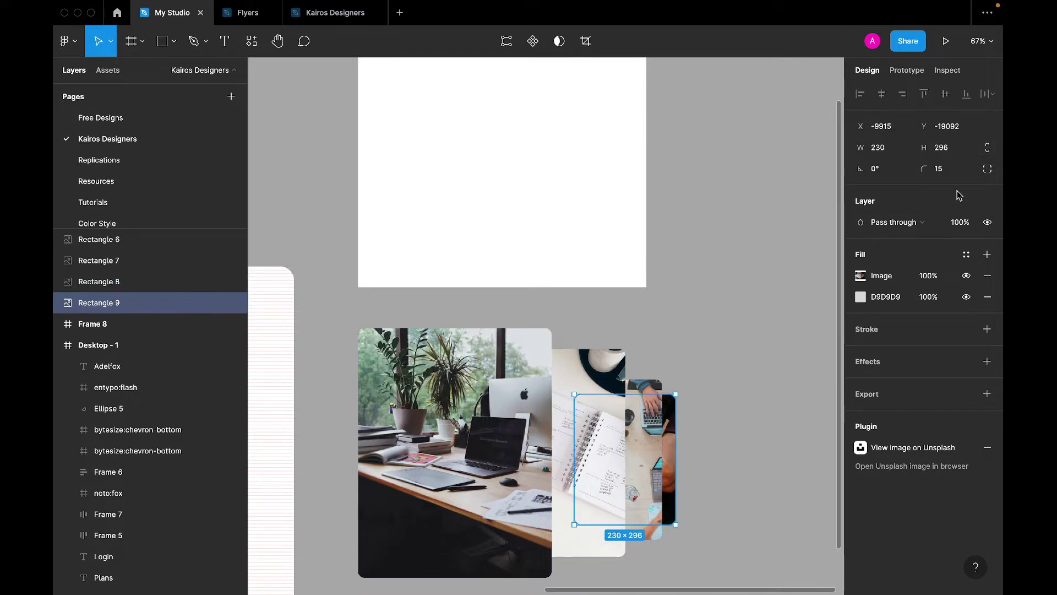
pyautogui.click(988, 153)
pyautogui.scroll(-2, 720, 465)
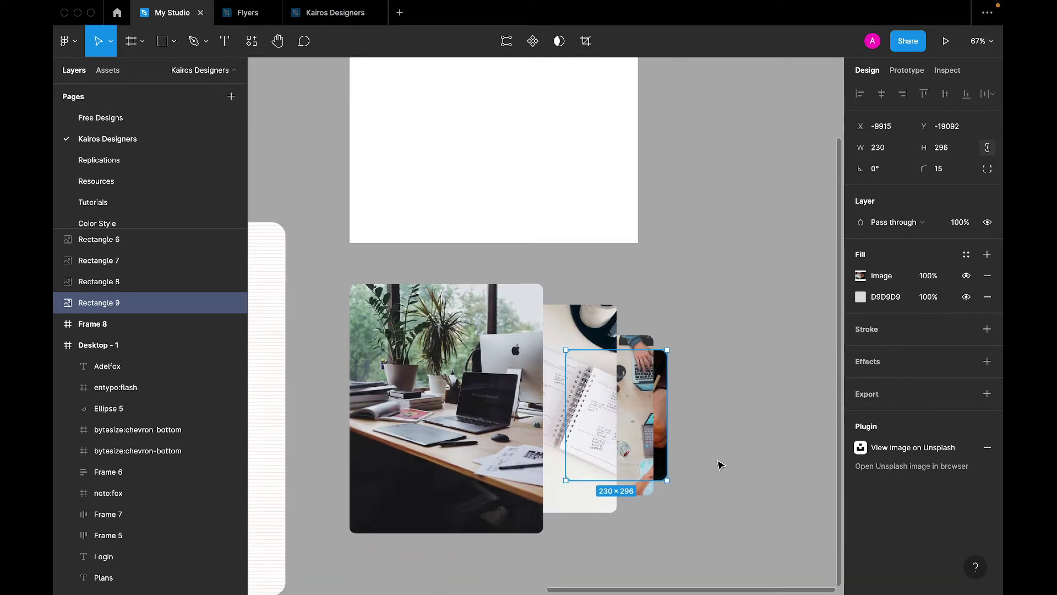
pyautogui.scroll(-3, 720, 465)
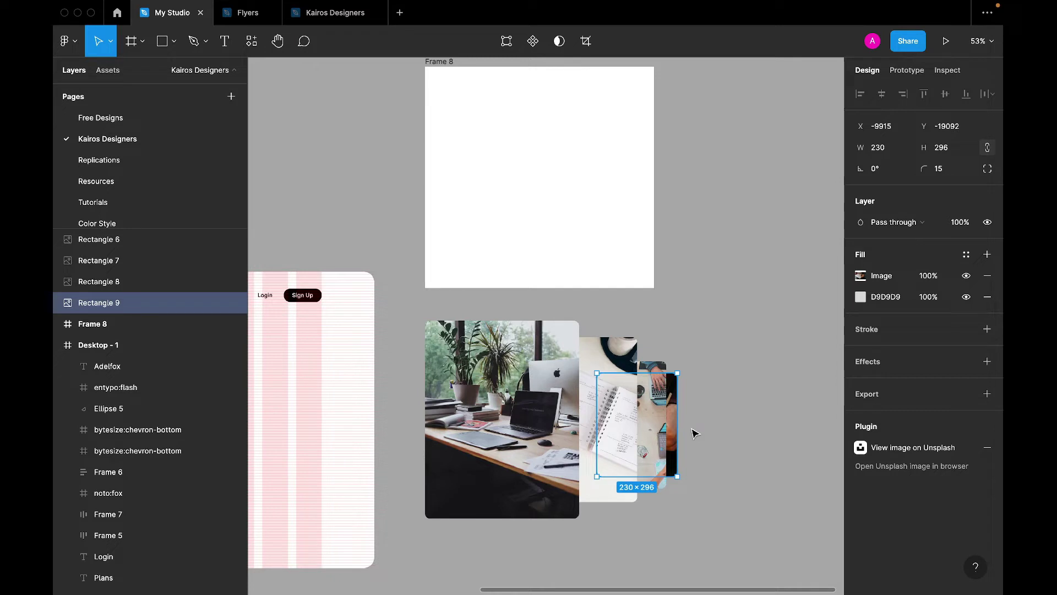
# - Shift the desk photo right over the stack and align all four photos' vertical centers
pyautogui.click(472, 470)
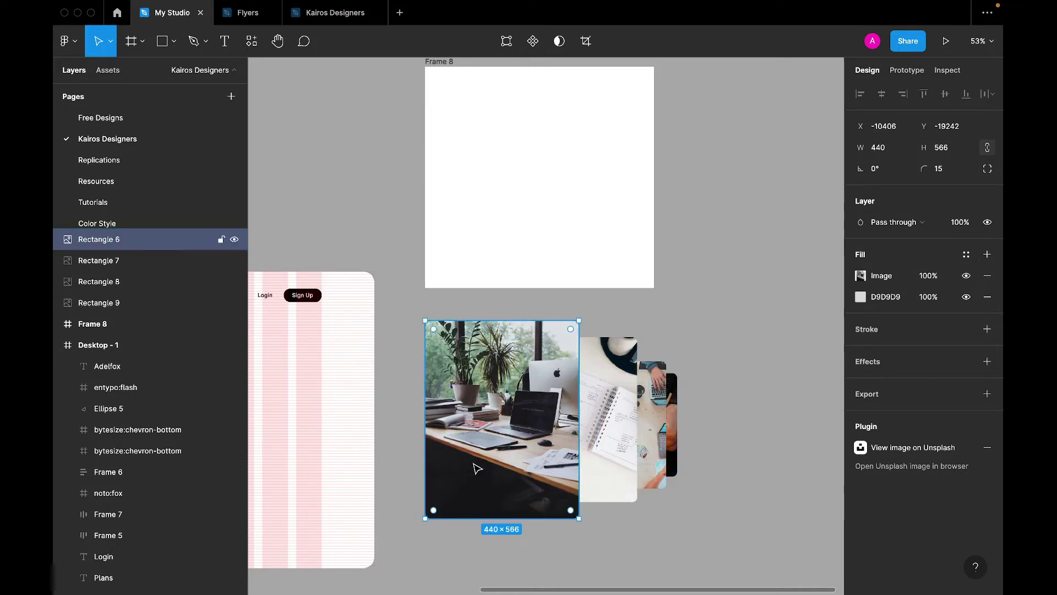
pyautogui.moveTo(479, 469); pyautogui.dragTo(523, 465)
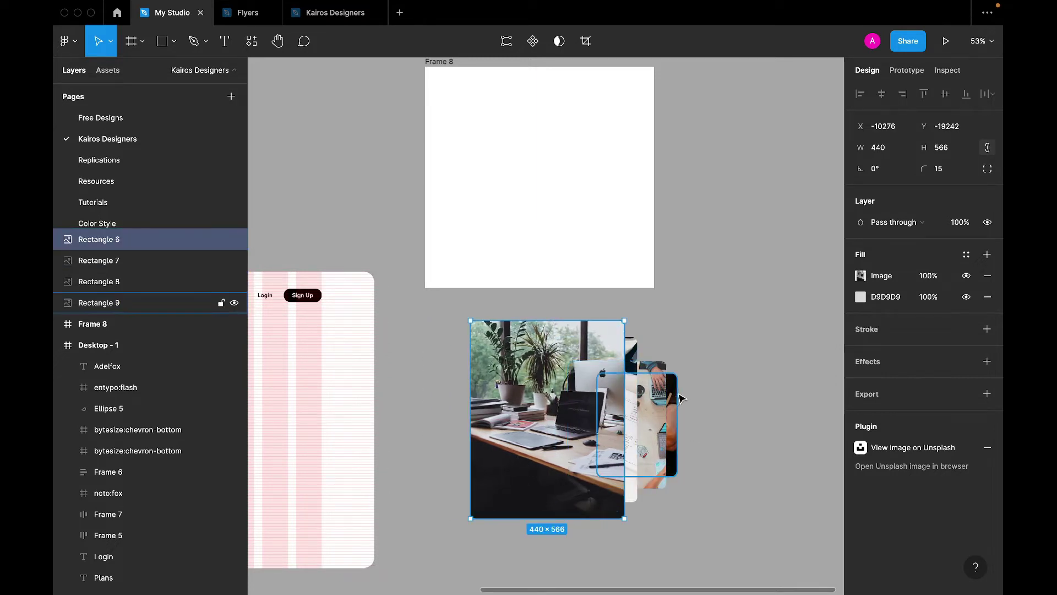
pyautogui.moveTo(705, 383); pyautogui.dragTo(576, 465)
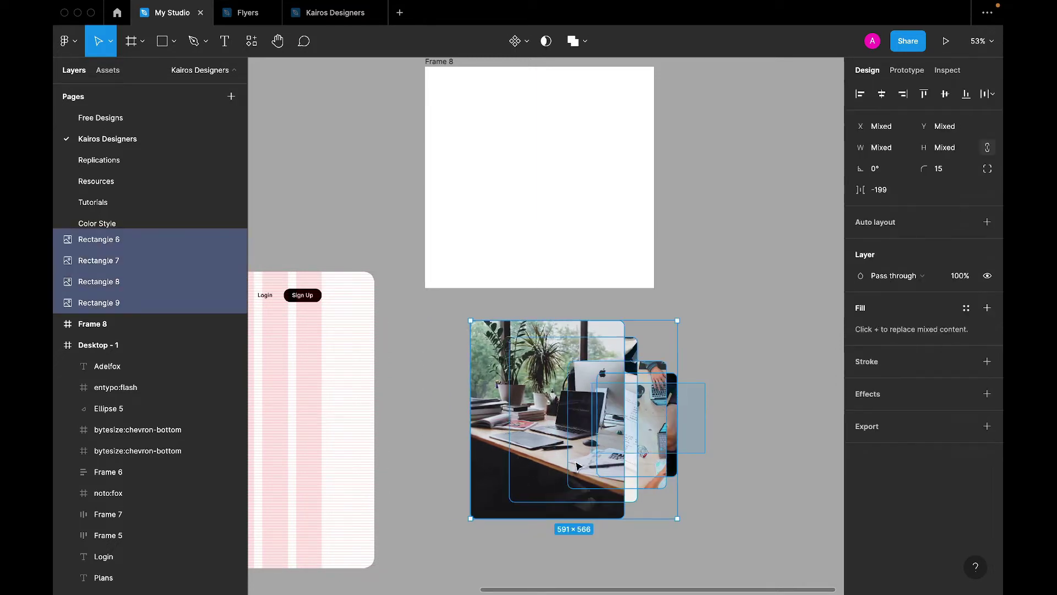
pyautogui.click(946, 97)
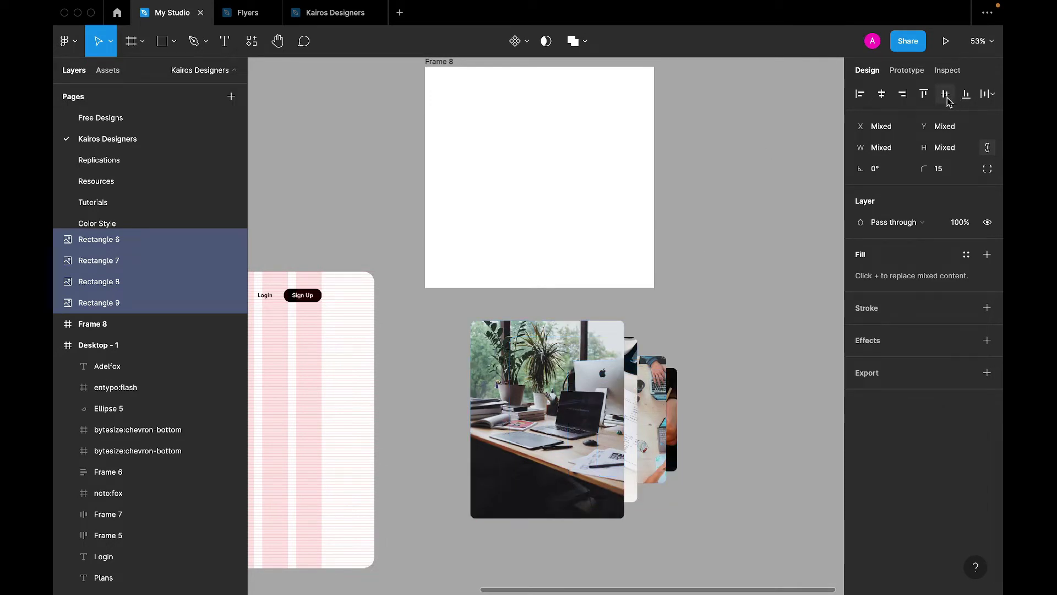
pyautogui.scroll(5, 727, 453)
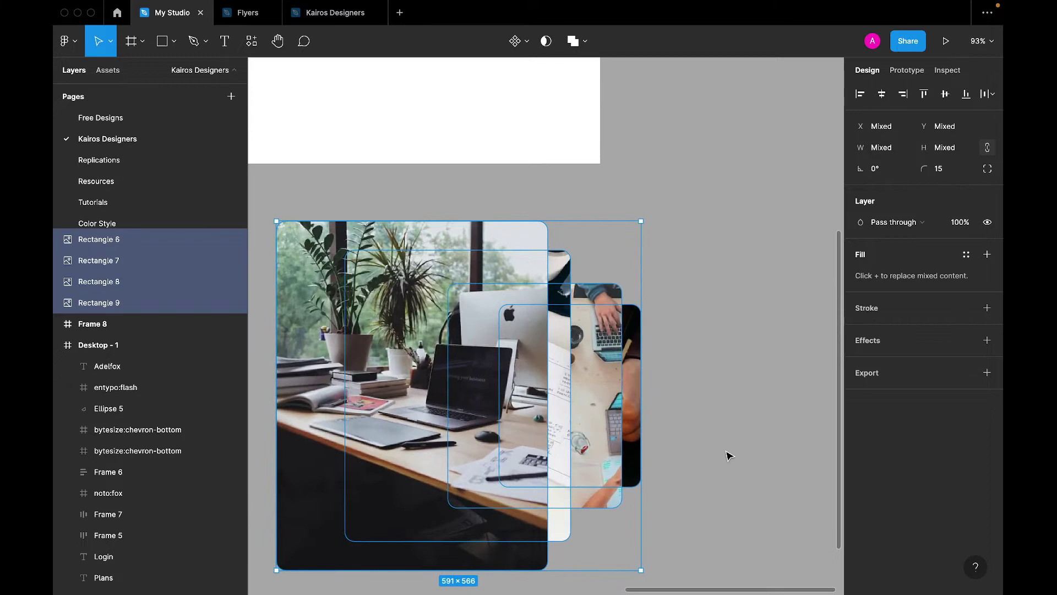
# - Move Rectangle 7 slightly left, checking its distance to the desk photo
pyautogui.click(754, 429)
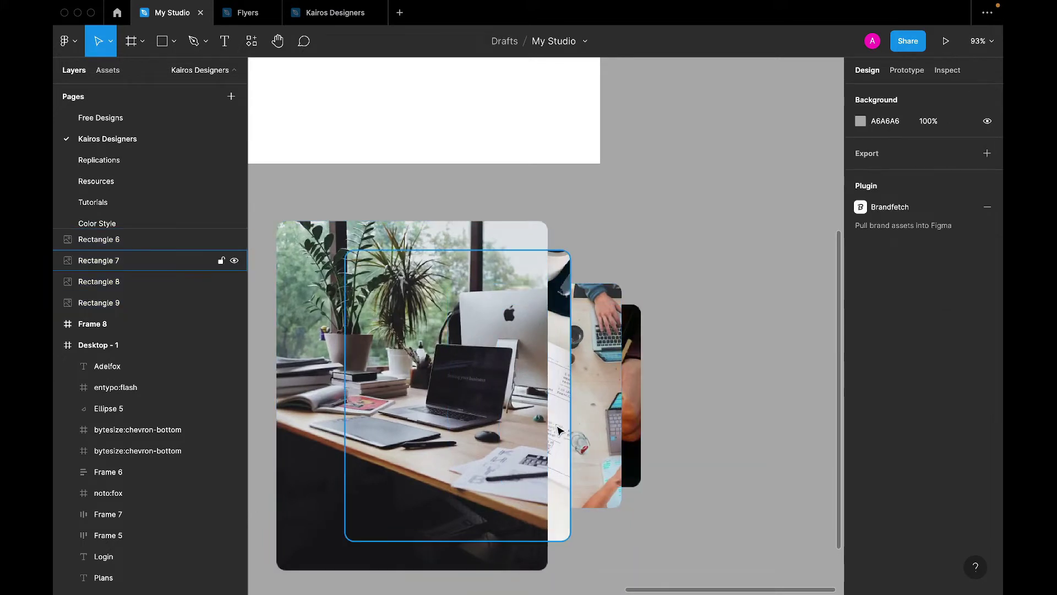
pyautogui.click(557, 430)
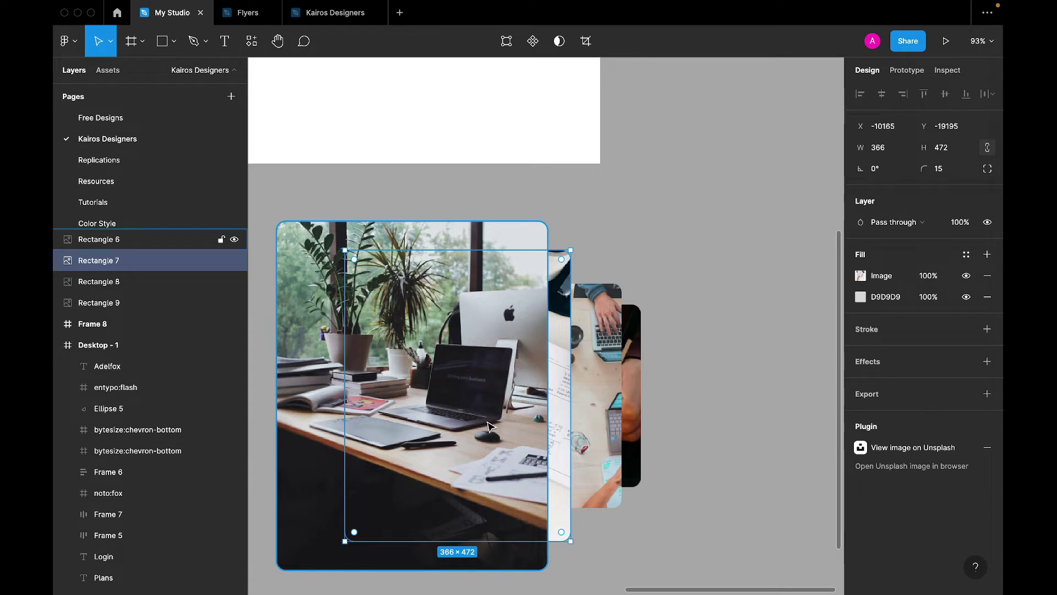
pyautogui.press('alt')
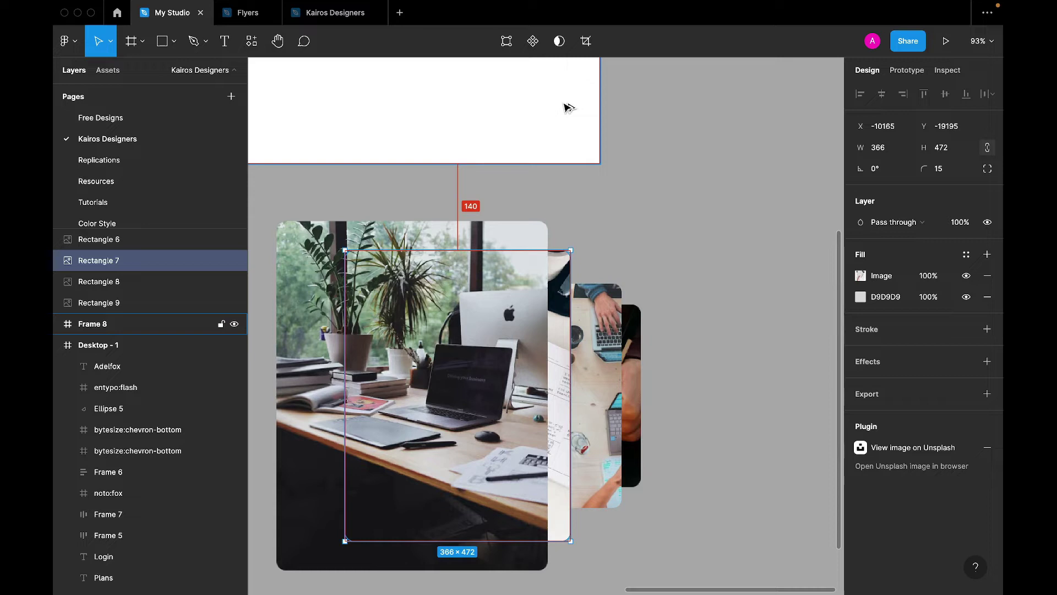
pyautogui.moveTo(522, 345); pyautogui.dragTo(520, 344)
# - Move Rectangle 8 left behind the desk photo and nudge it 2 px further
pyautogui.click(631, 435)
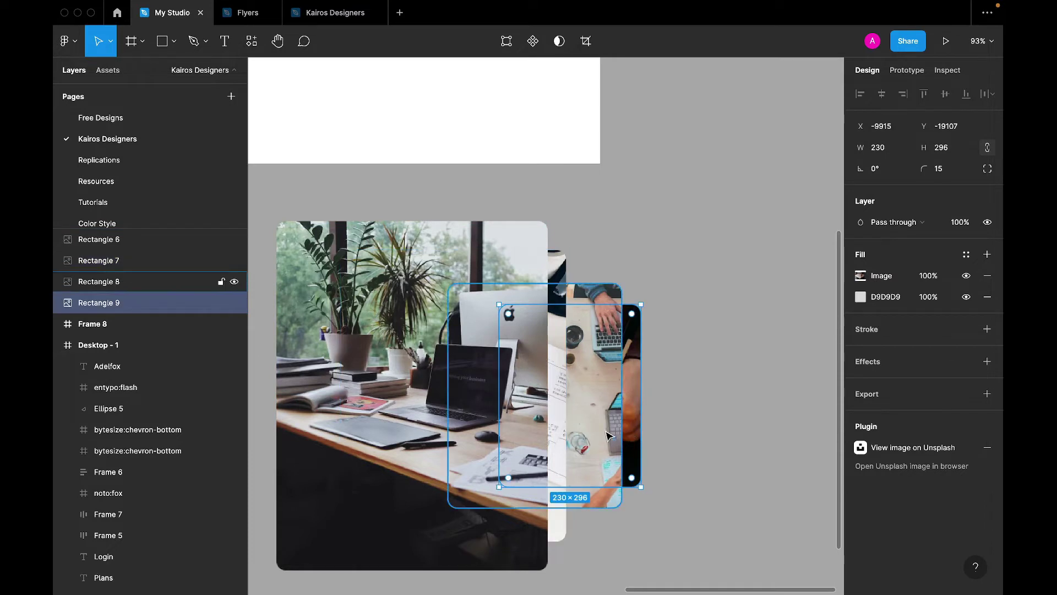
pyautogui.click(578, 438)
pyautogui.doubleClick(579, 438)
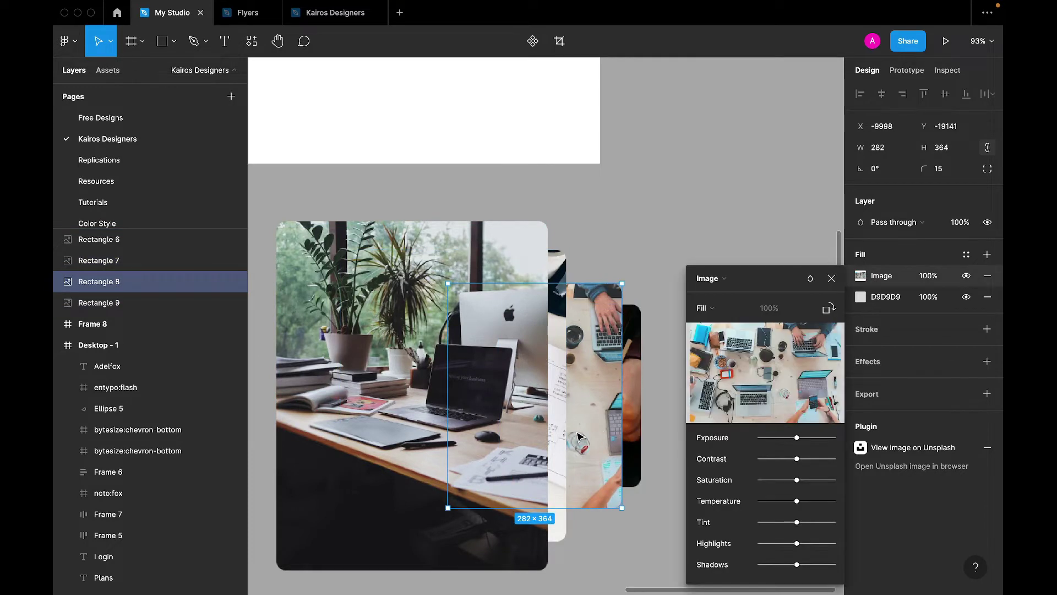
pyautogui.click(831, 278)
pyautogui.moveTo(609, 441); pyautogui.dragTo(576, 440)
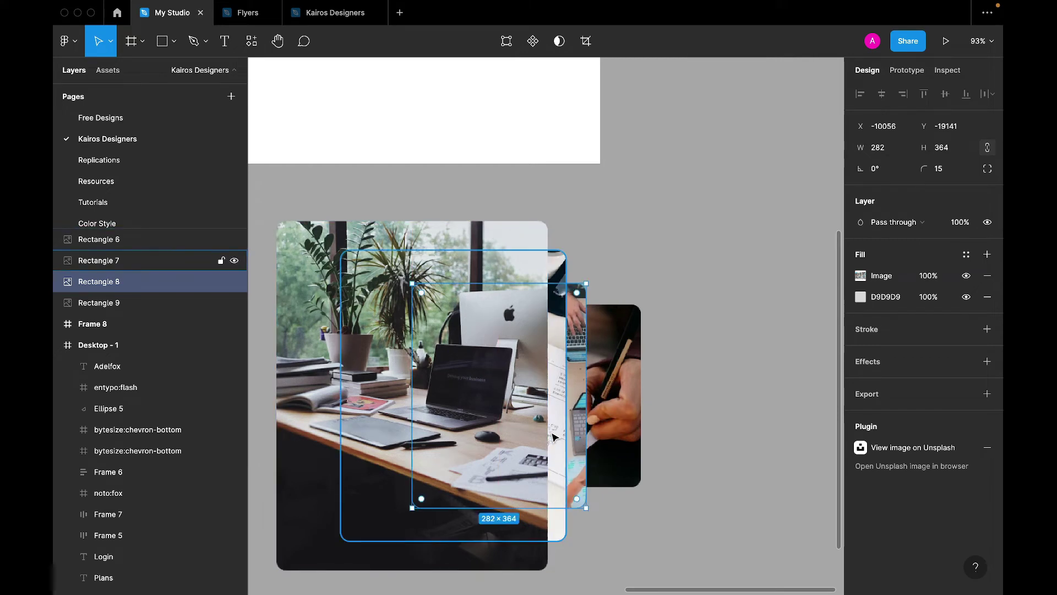
pyautogui.press('alt')
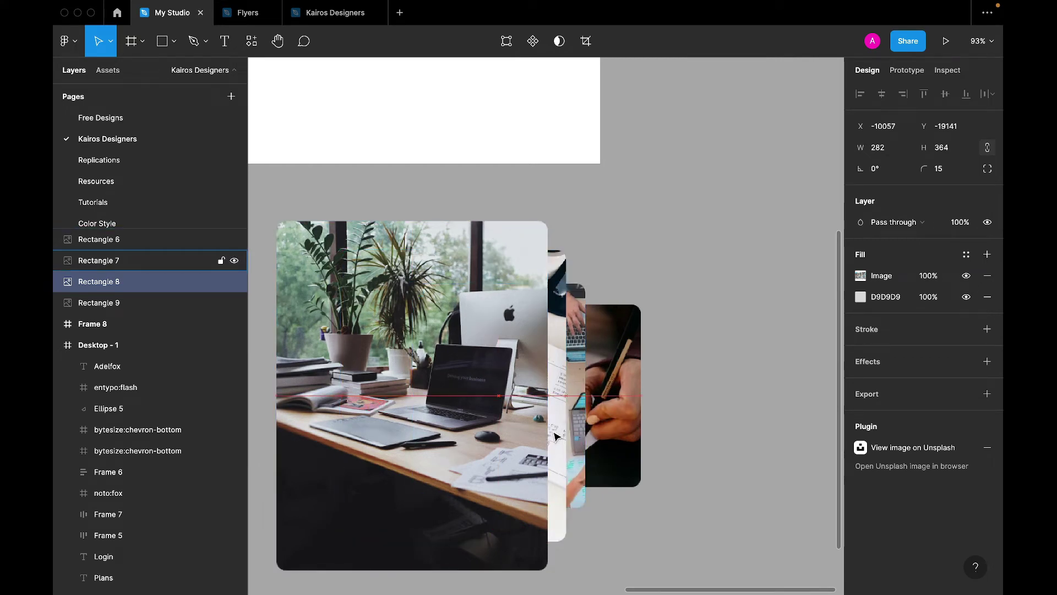
pyautogui.press('Left')
pyautogui.press('Left')
# - Slide Rectangle 9 left into the stack and fine-tune its position
pyautogui.click(637, 418)
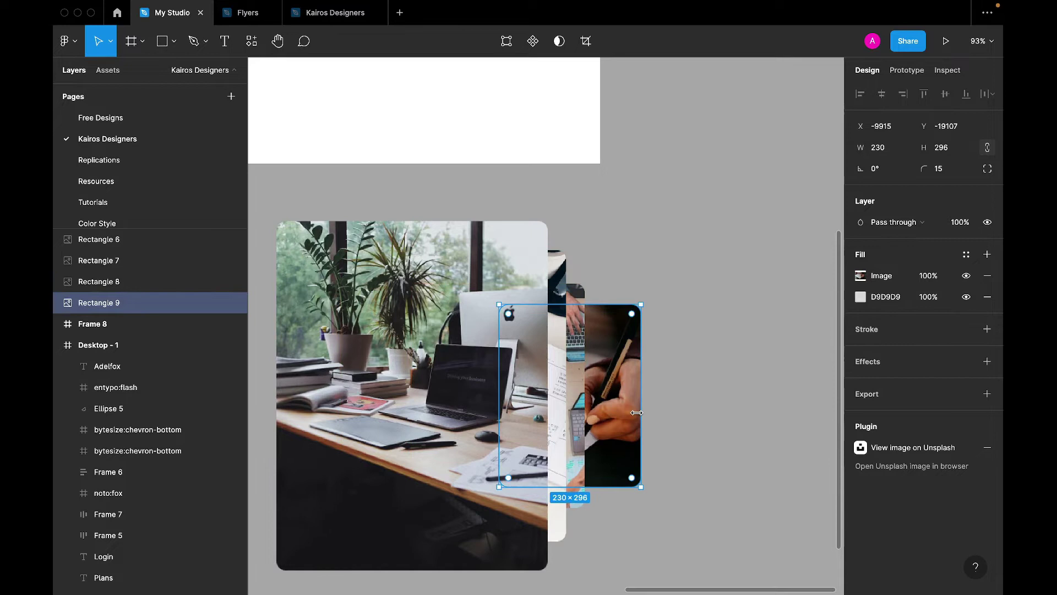
pyautogui.moveTo(637, 419); pyautogui.dragTo(597, 417)
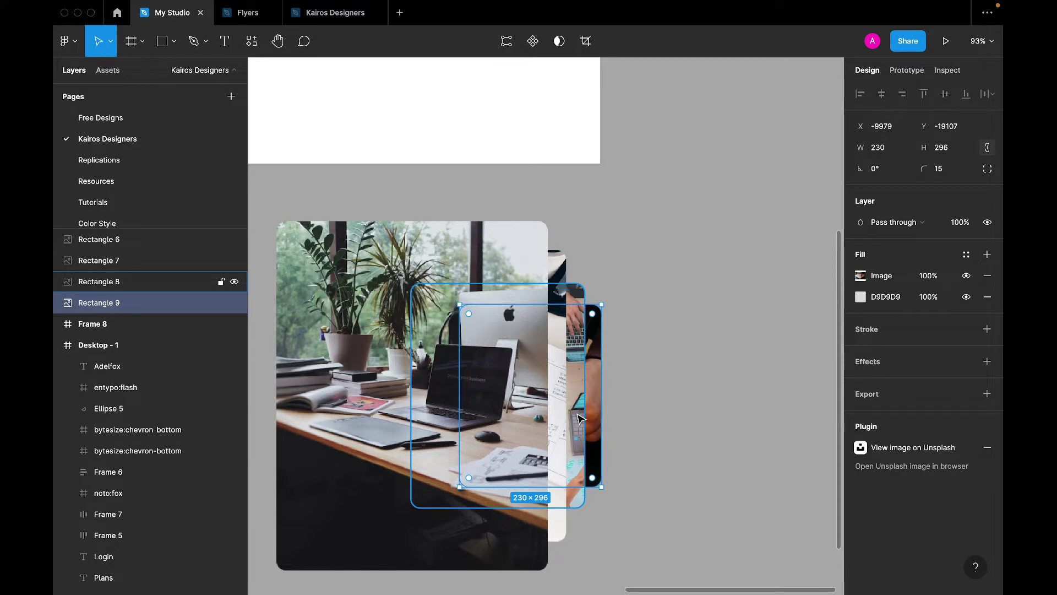
pyautogui.moveTo(579, 419); pyautogui.dragTo(582, 418)
# - Drag the four stacked photo cards into Frame 8
pyautogui.click(411, 429)
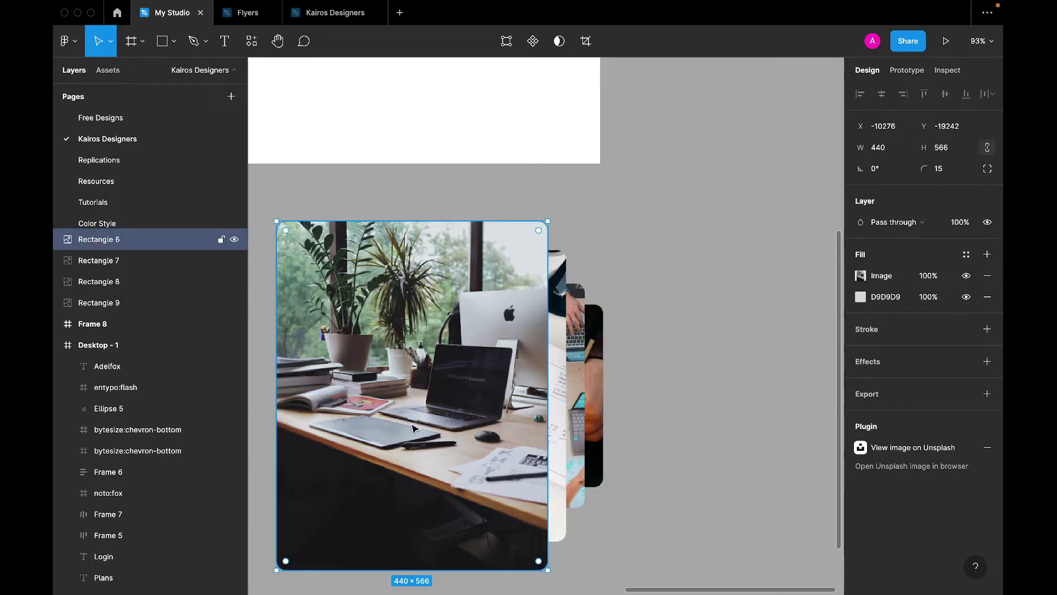
pyautogui.scroll(-2, 412, 428)
pyautogui.hscroll(-2, 412, 429)
pyautogui.scroll(-4, 413, 427)
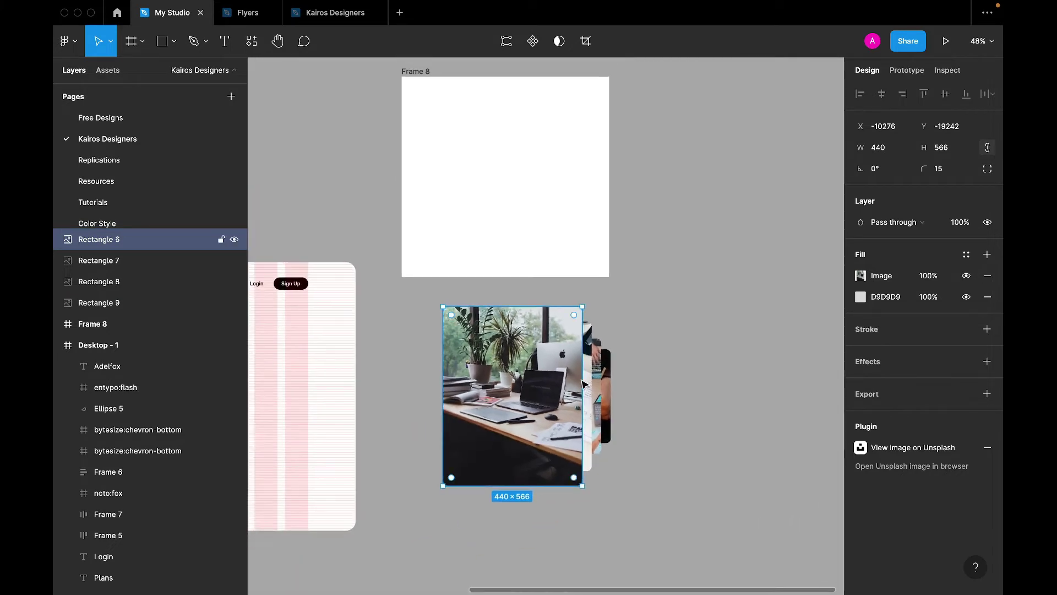
pyautogui.click(648, 377)
pyautogui.moveTo(648, 377); pyautogui.dragTo(481, 216)
pyautogui.scroll(3, 481, 215)
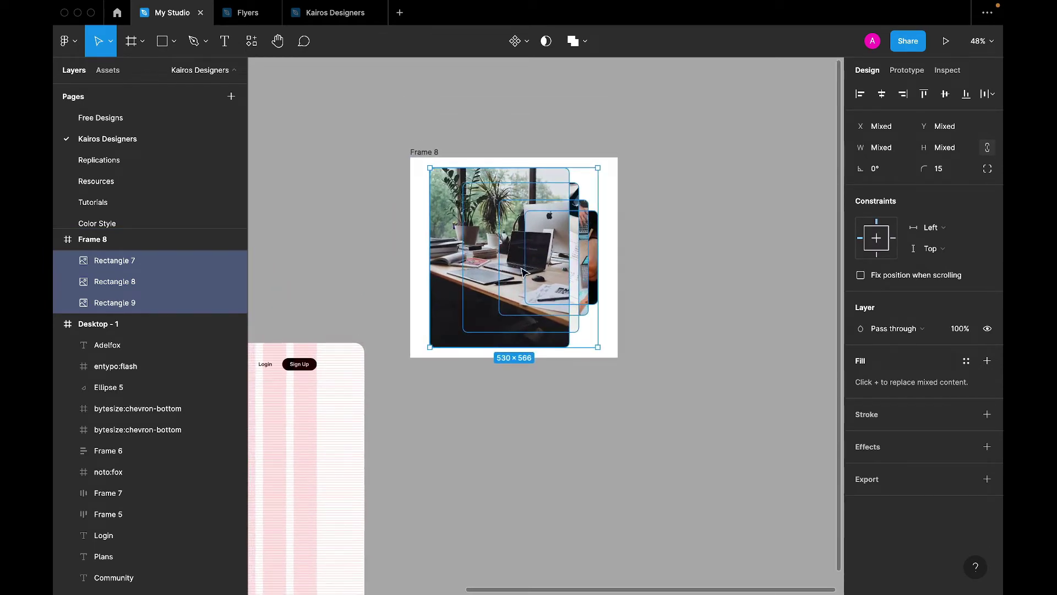
pyautogui.scroll(-3, 523, 271)
pyautogui.scroll(5, 517, 274)
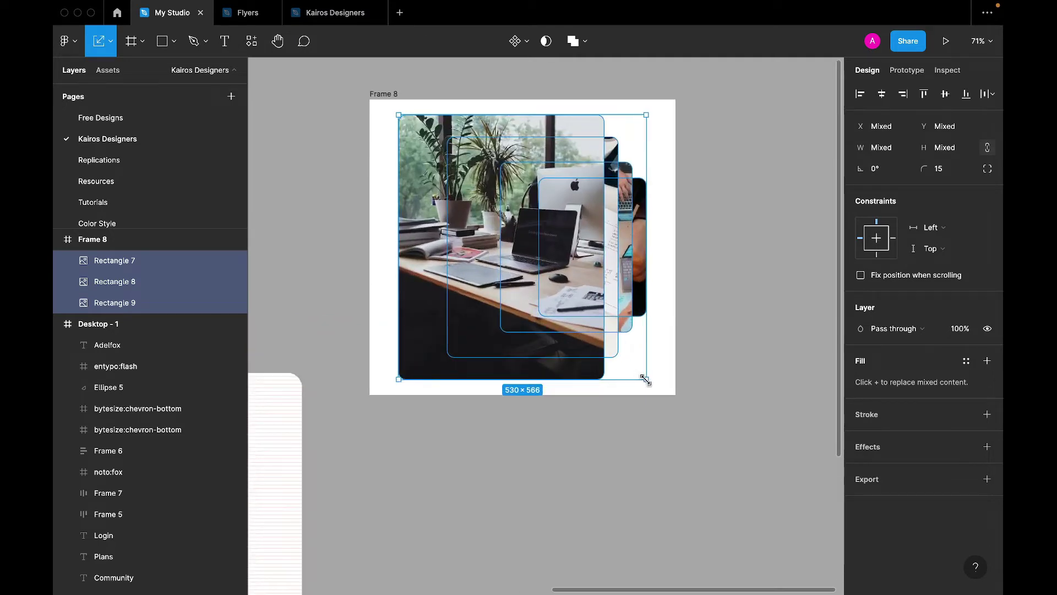
# - Scale the cards down proportionally and centre them horizontally within Frame 8
pyautogui.moveTo(645, 380); pyautogui.dragTo(582, 337)
pyautogui.moveTo(531, 284); pyautogui.dragTo(549, 306)
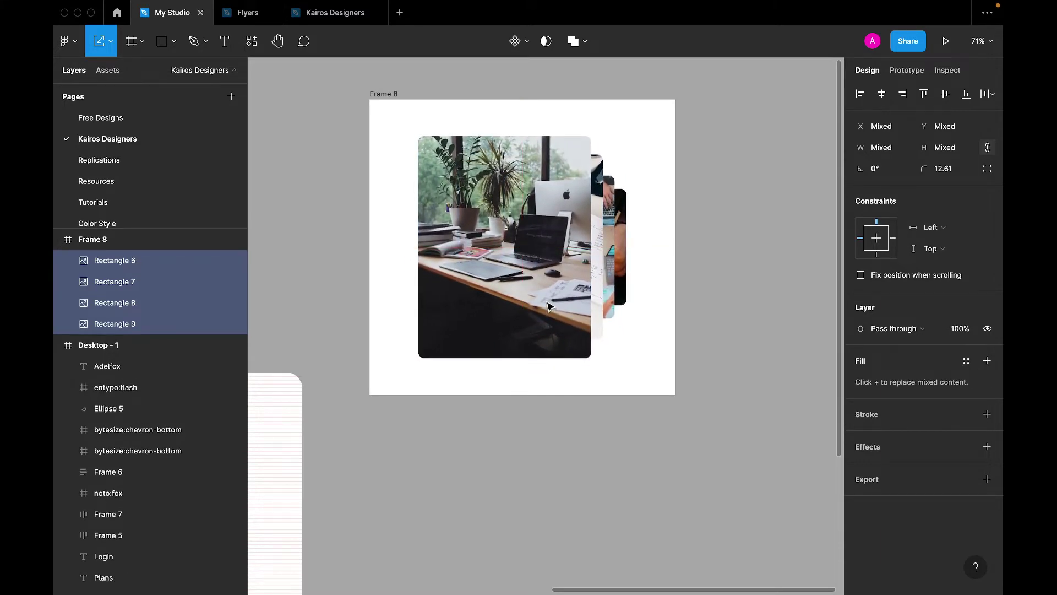
pyautogui.scroll(-3, 549, 306)
pyautogui.click(427, 144)
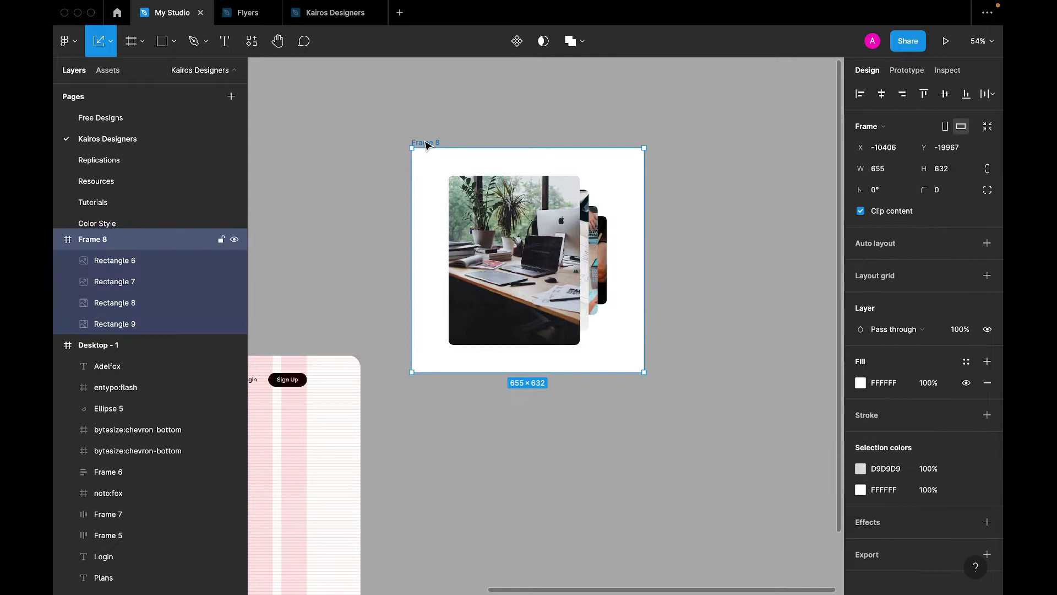
pyautogui.scroll(-3, 434, 188)
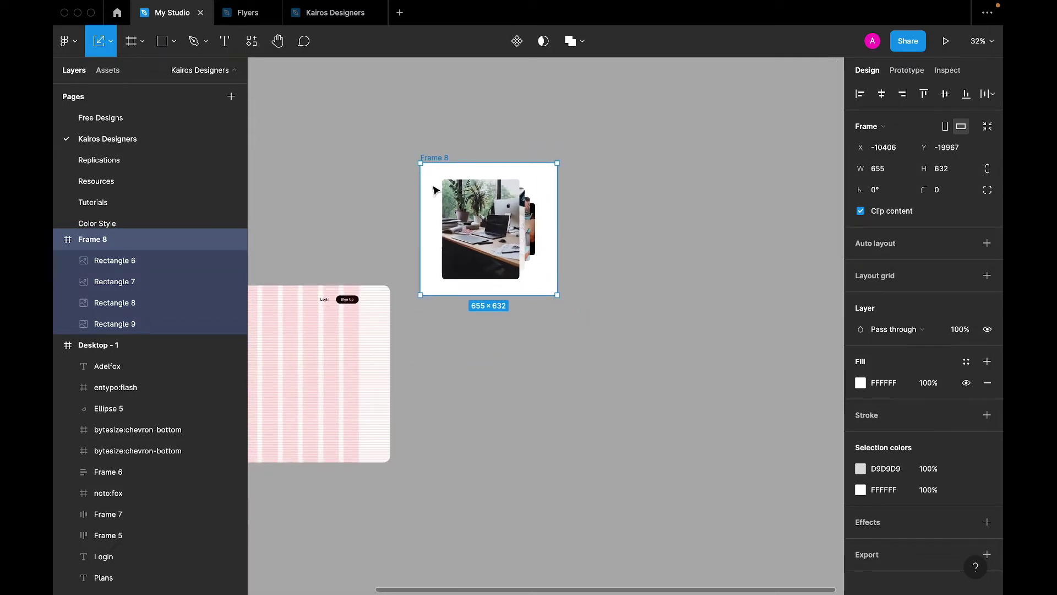
pyautogui.hscroll(3, 434, 190)
pyautogui.scroll(2, 434, 190)
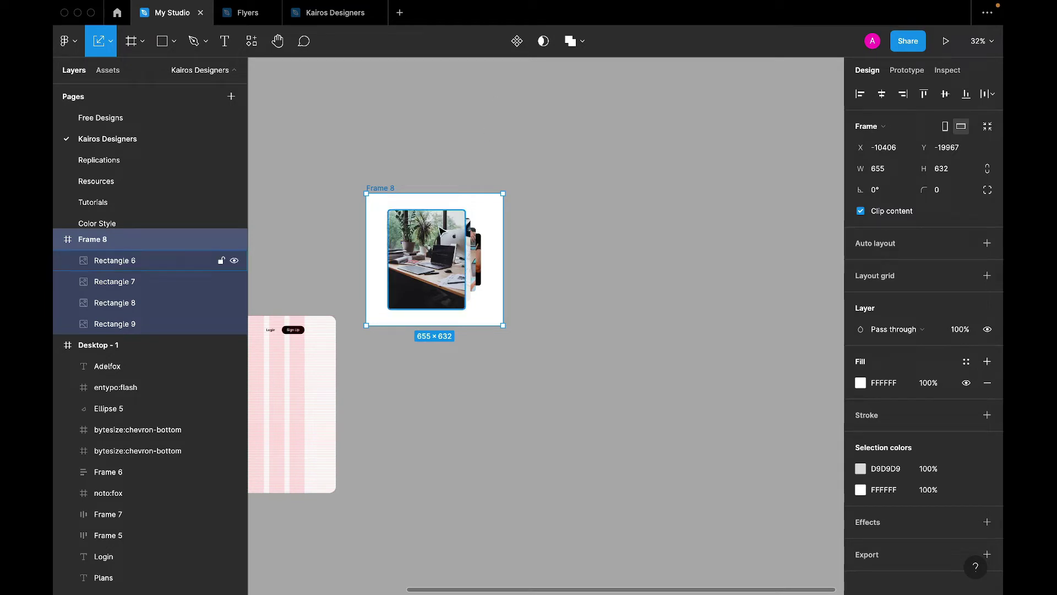
# - Alt-drag Frame 8 to the right, creating the duplicate Frame 9
pyautogui.moveTo(475, 298); pyautogui.dragTo(599, 274)
pyautogui.click(687, 236)
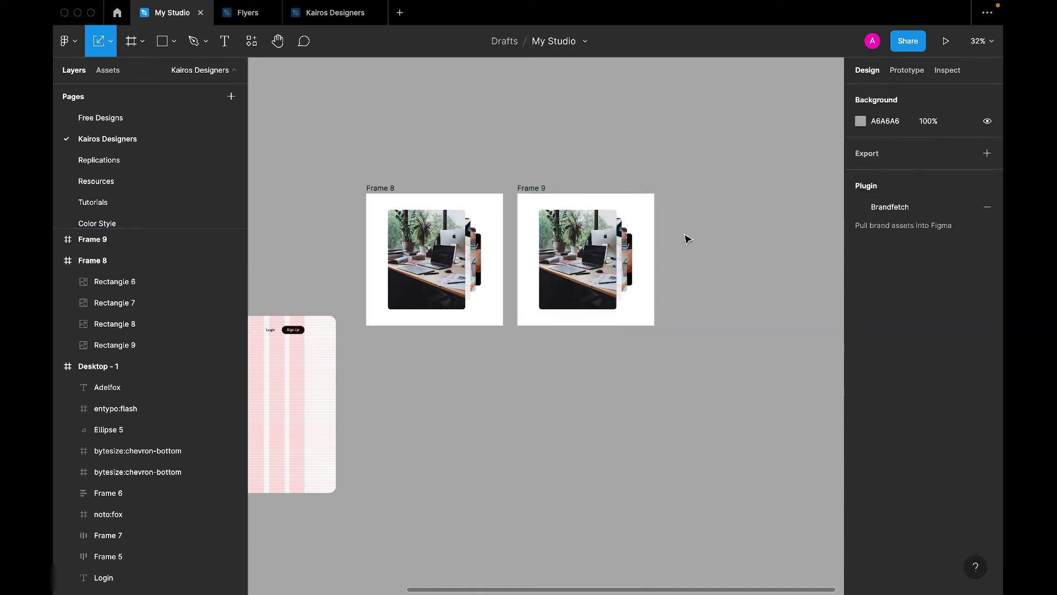
pyautogui.scroll(5, 572, 263)
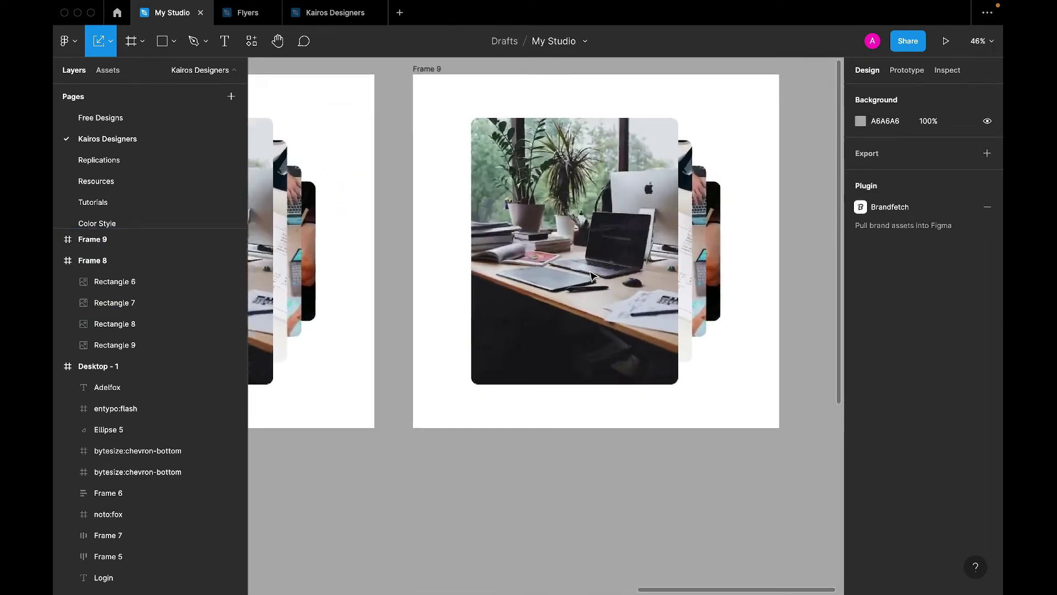
pyautogui.scroll(1, 591, 276)
pyautogui.scroll(-4, 550, 281)
pyautogui.scroll(1, 516, 285)
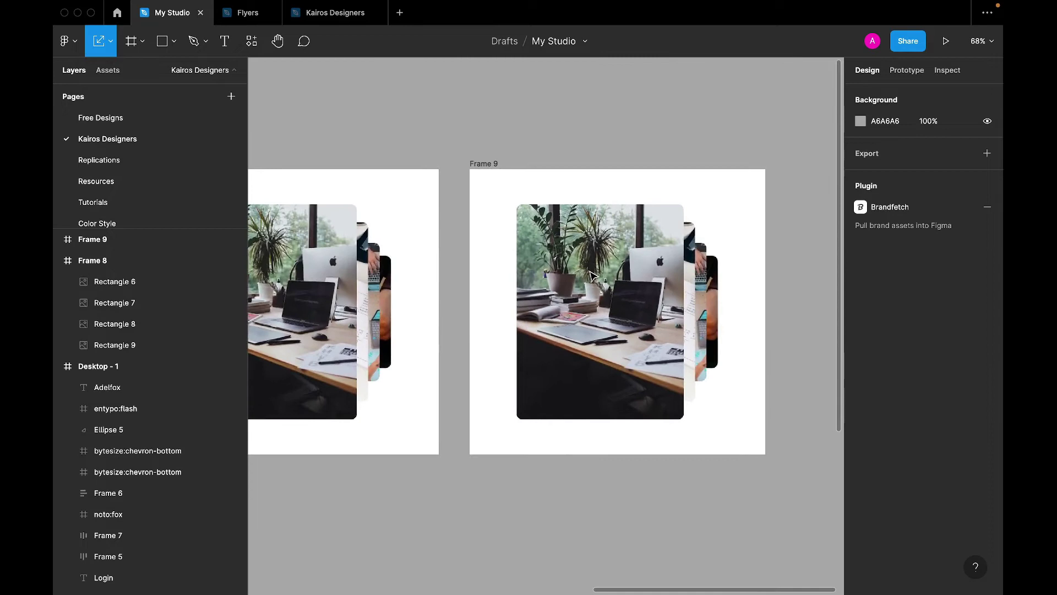
pyautogui.hscroll(-2, 516, 286)
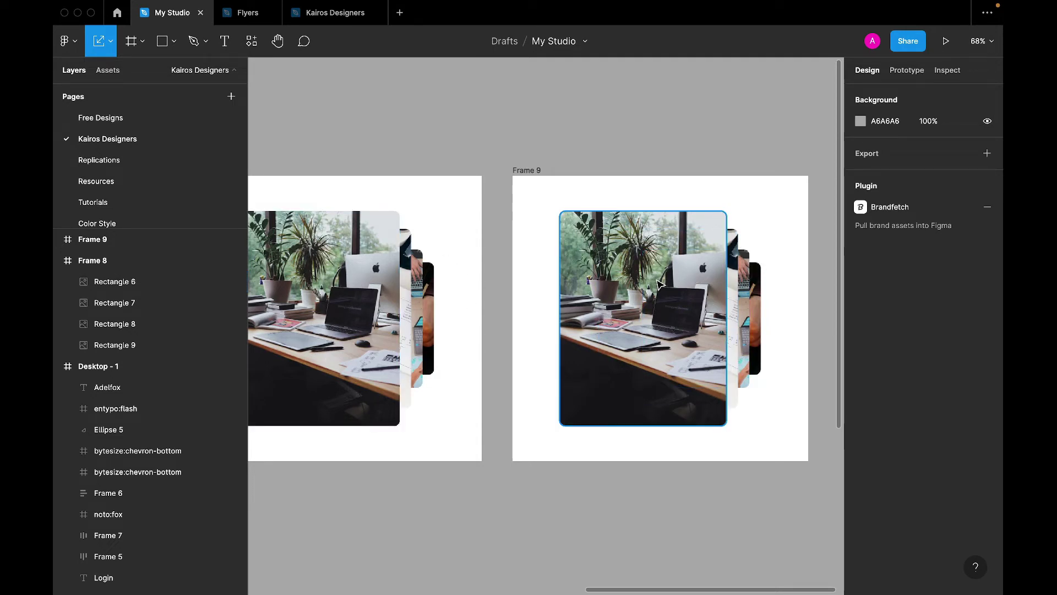
# - Inspect all four copied cards in Frame 9 against Frame 8's front card
pyautogui.click(659, 284)
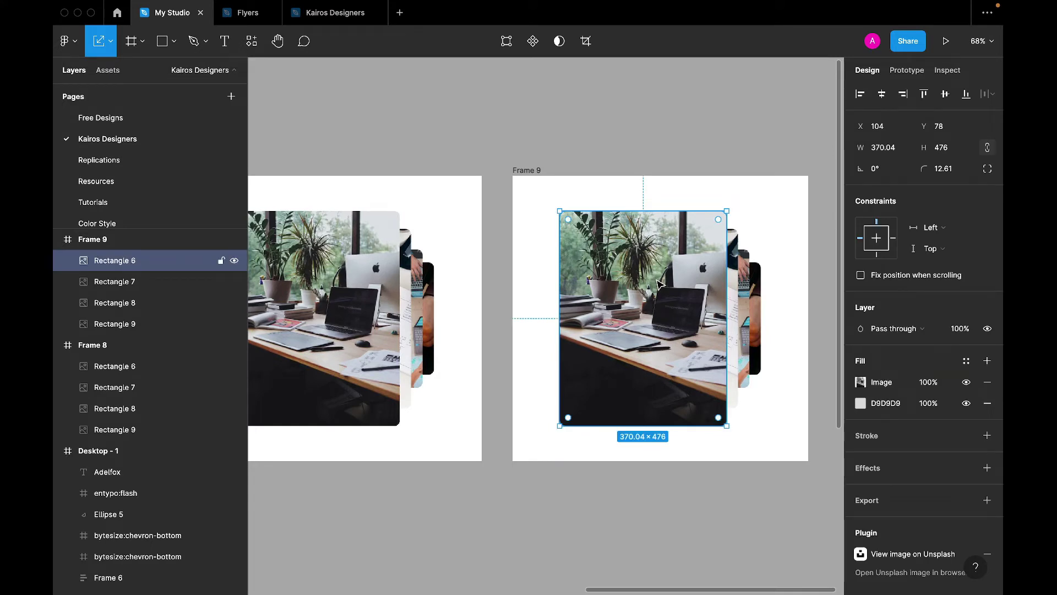
pyautogui.click(303, 331)
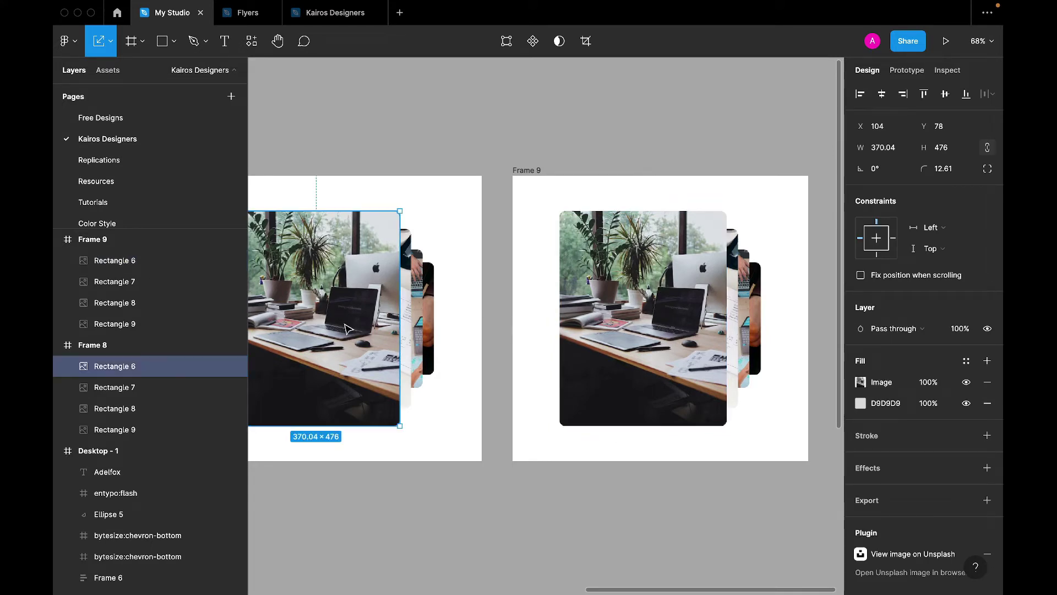
pyautogui.click(675, 322)
pyautogui.click(732, 337)
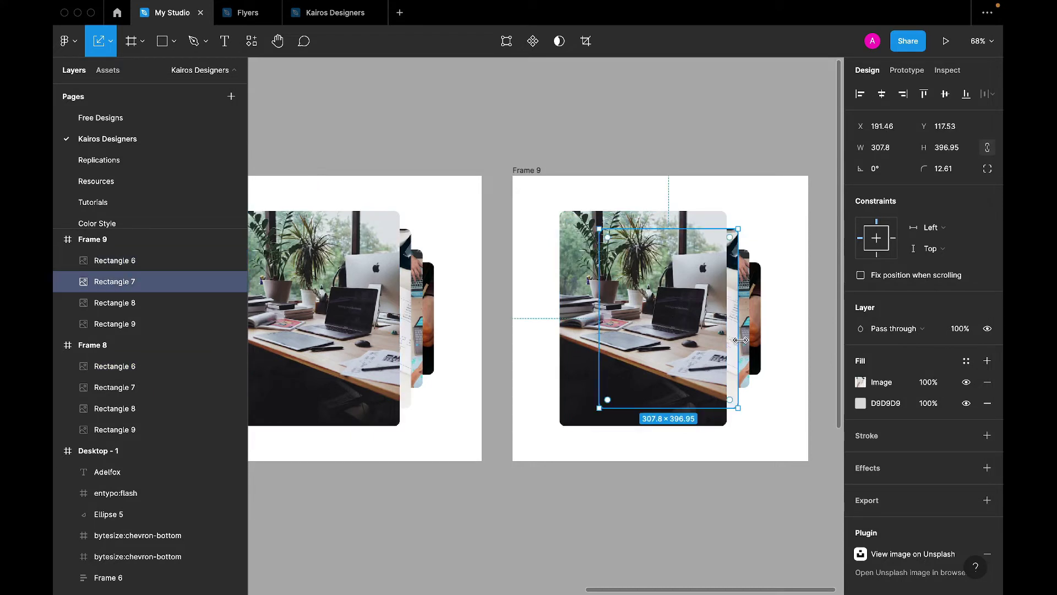
pyautogui.click(744, 344)
pyautogui.click(757, 346)
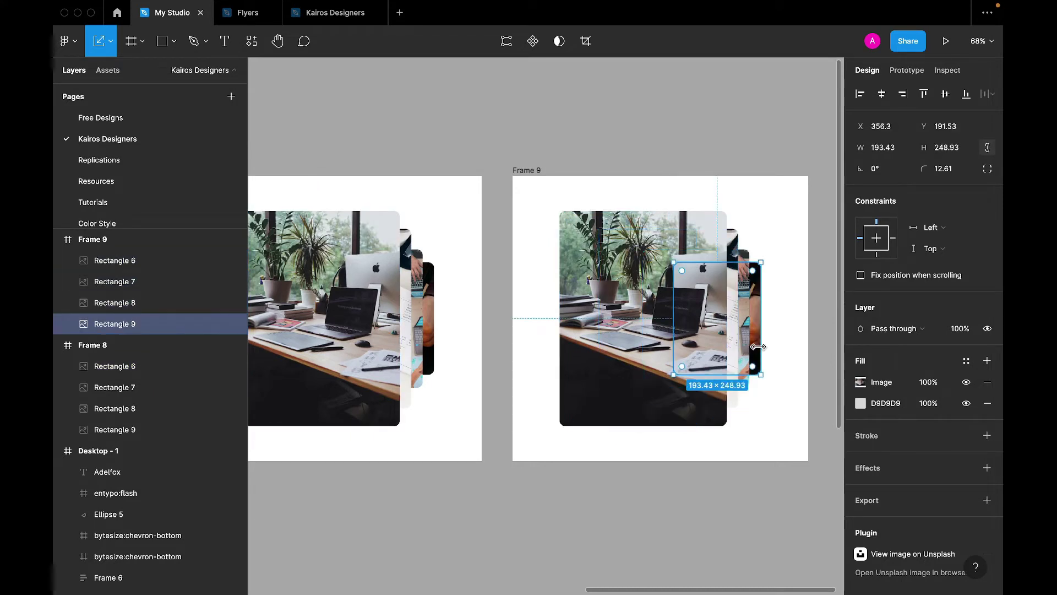
# - Undo the duplicate and the card scaling, restoring Frame 8's desk photo to 440×566
pyautogui.click(524, 170)
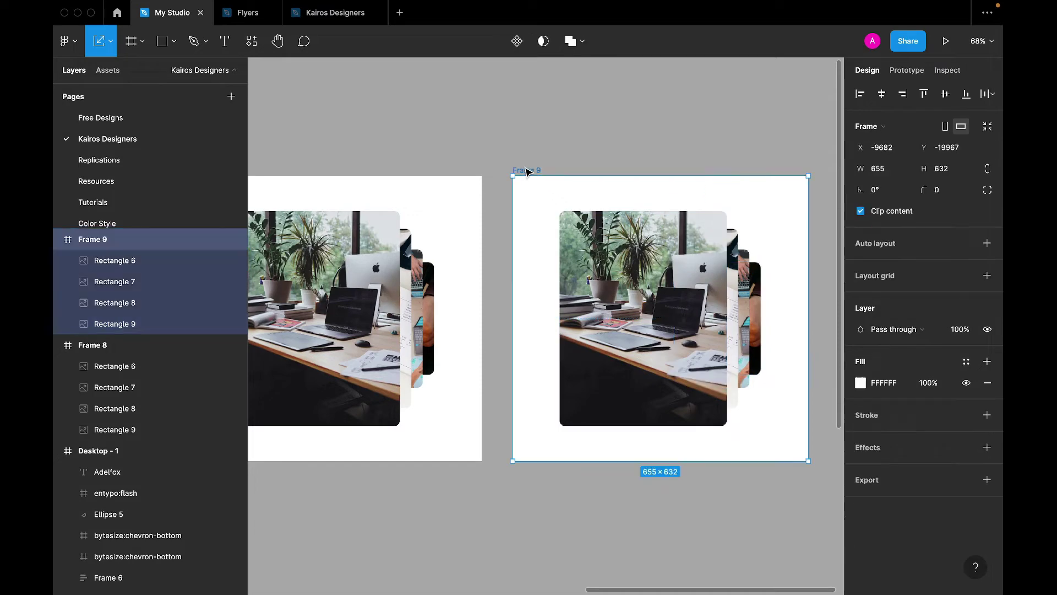
pyautogui.scroll(-5, 524, 171)
pyautogui.scroll(5, 396, 245)
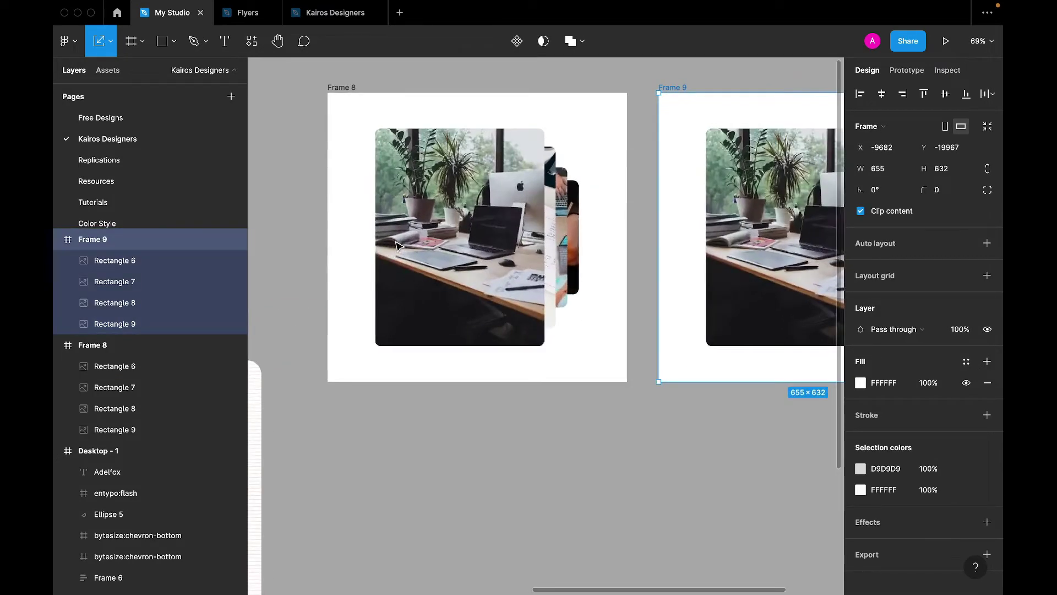
pyautogui.scroll(-3, 397, 245)
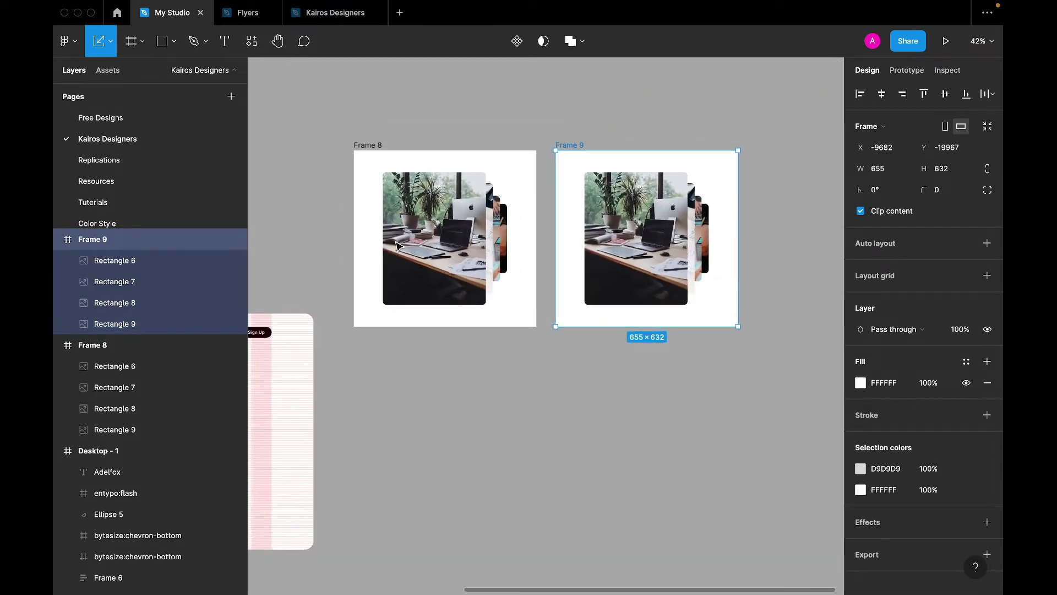
pyautogui.press('Tab')
pyautogui.press('Tab')
pyautogui.press('Tab')
pyautogui.press('Tab')
pyautogui.click(398, 245)
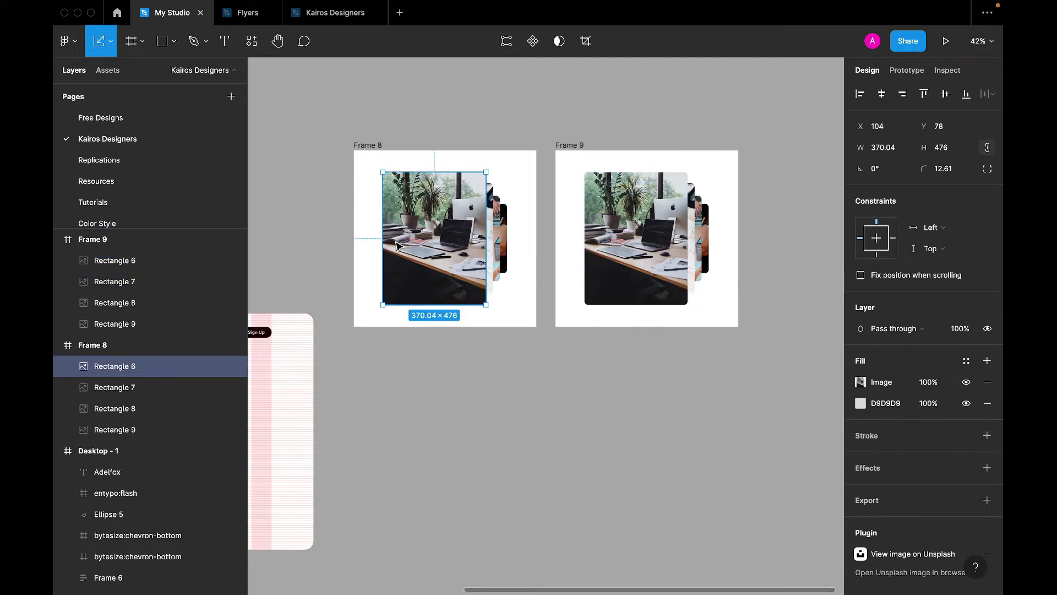
pyautogui.hotkey('ctrl', 'z')
pyautogui.hotkey('ctrl', 'z')
pyautogui.hotkey('ctrl', 'z')
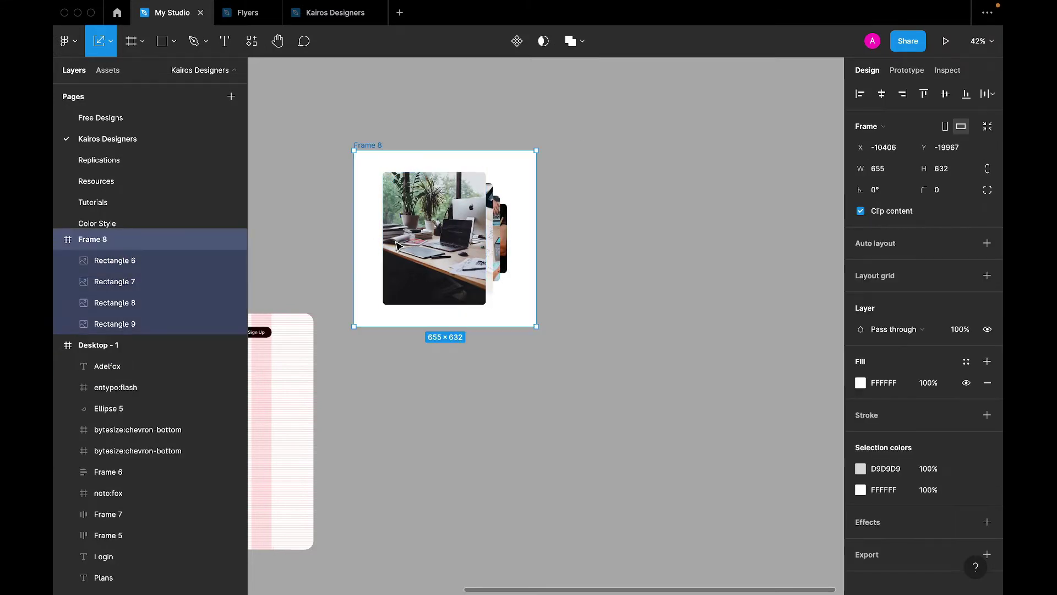
pyautogui.hotkey('ctrl', 'z')
pyautogui.hotkey('ctrl', 'z')
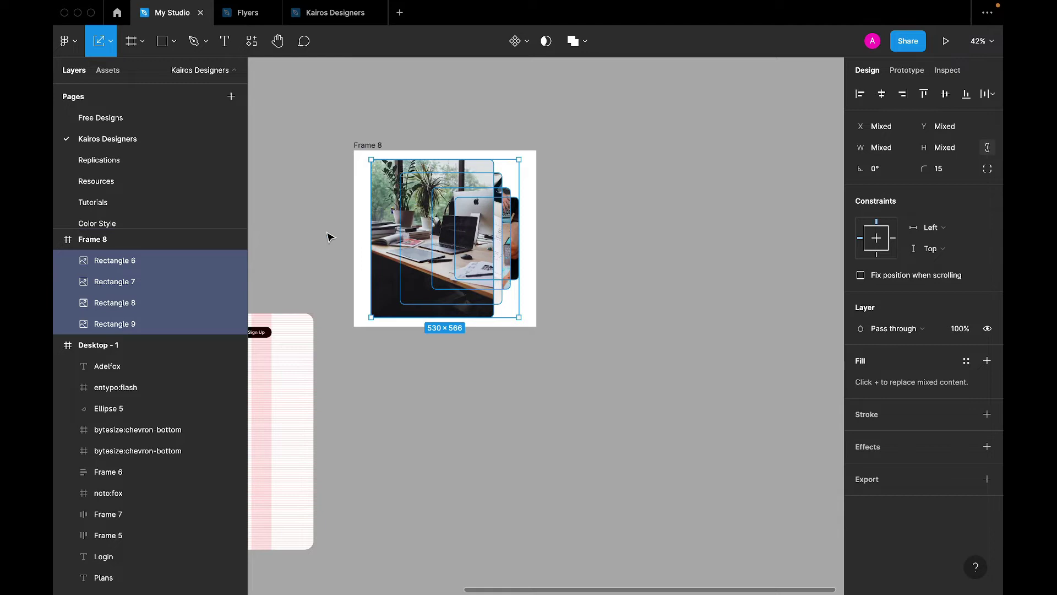
pyautogui.click(689, 220)
pyautogui.click(435, 237)
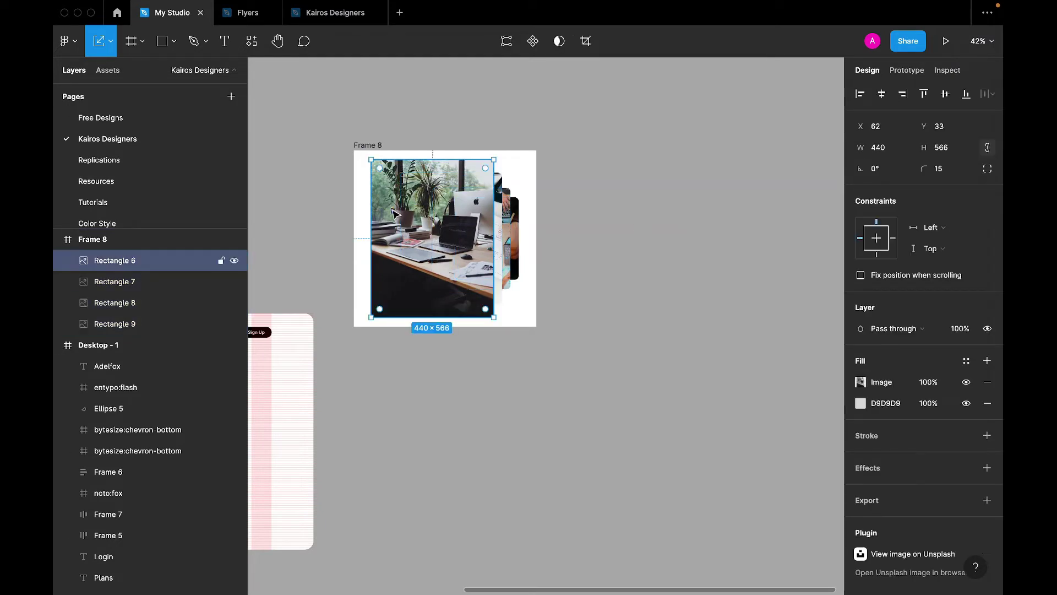
pyautogui.scroll(5, 395, 214)
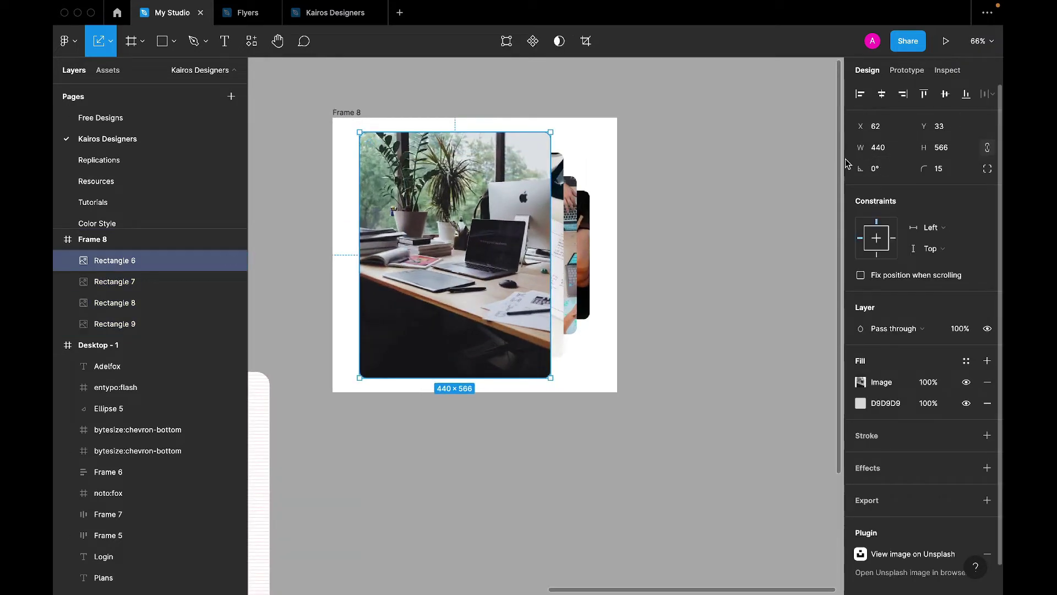
pyautogui.scroll(-4, 689, 223)
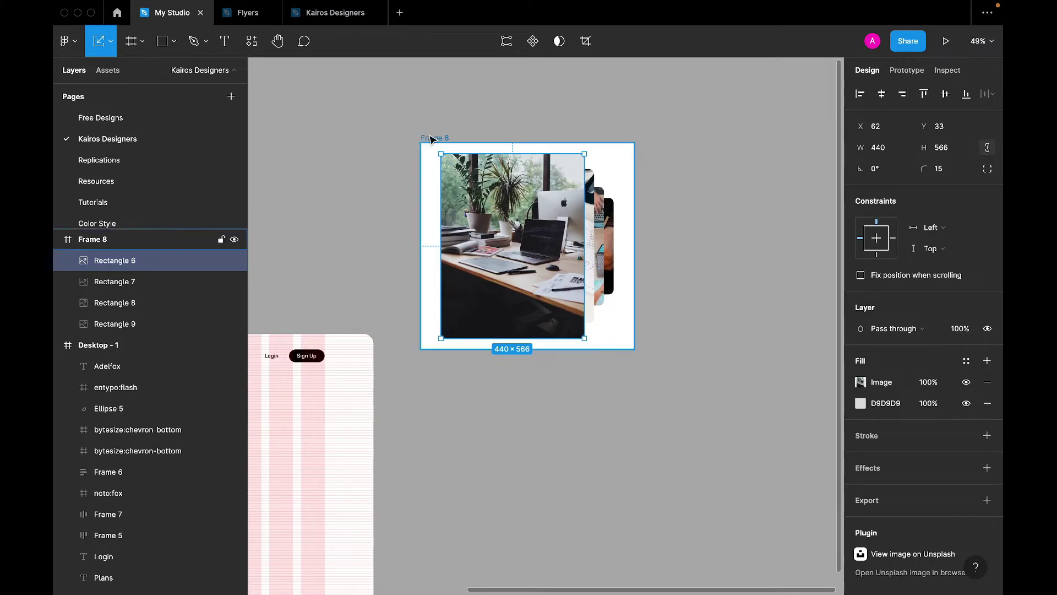
# - Extend Frame 8 upward and move its four cards down inside it
pyautogui.click(433, 139)
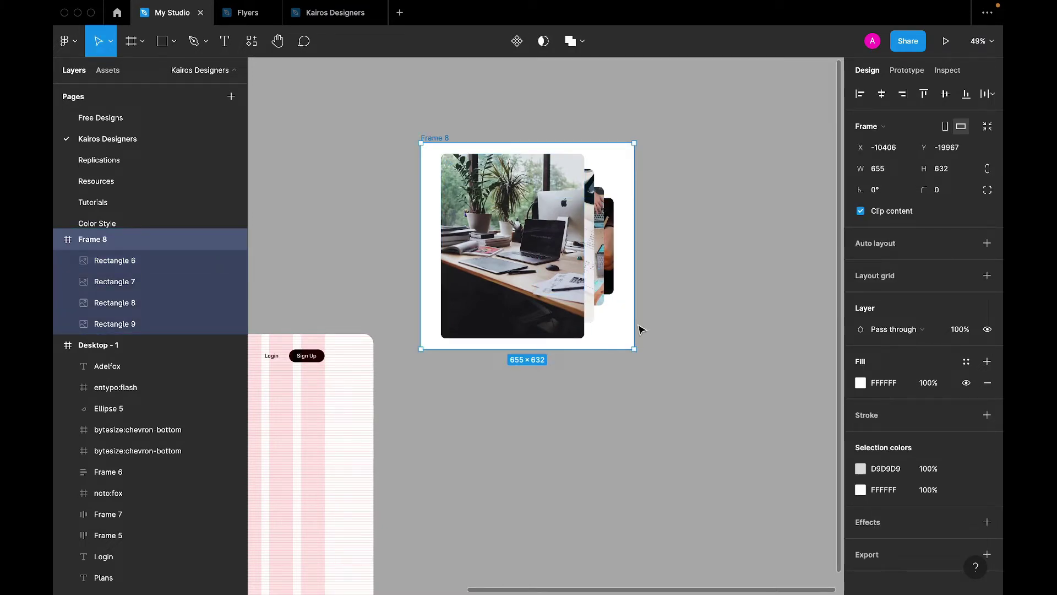
pyautogui.moveTo(573, 134); pyautogui.dragTo(572, 104)
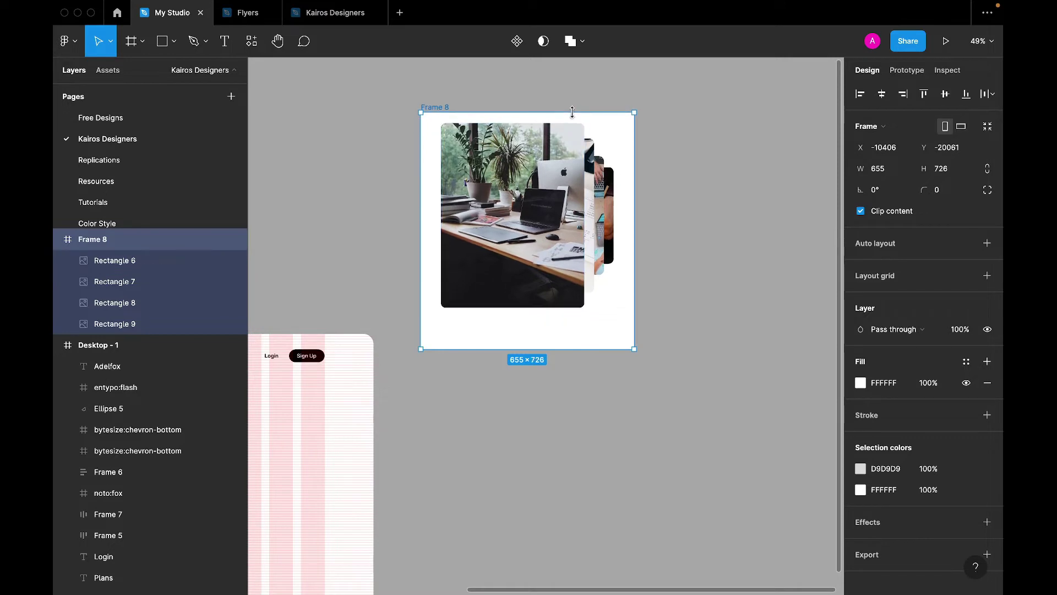
pyautogui.moveTo(523, 318); pyautogui.dragTo(602, 191)
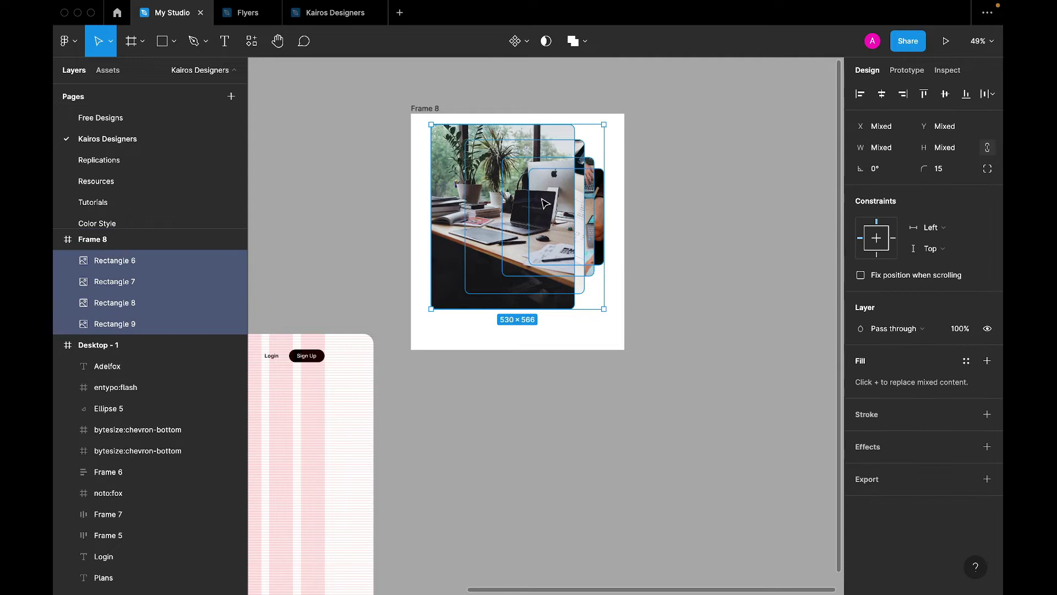
pyautogui.moveTo(546, 204)
pyautogui.mouseDown()
pyautogui.moveTo(546, 231)
pyautogui.moveTo(543, 220)
pyautogui.mouseUp()
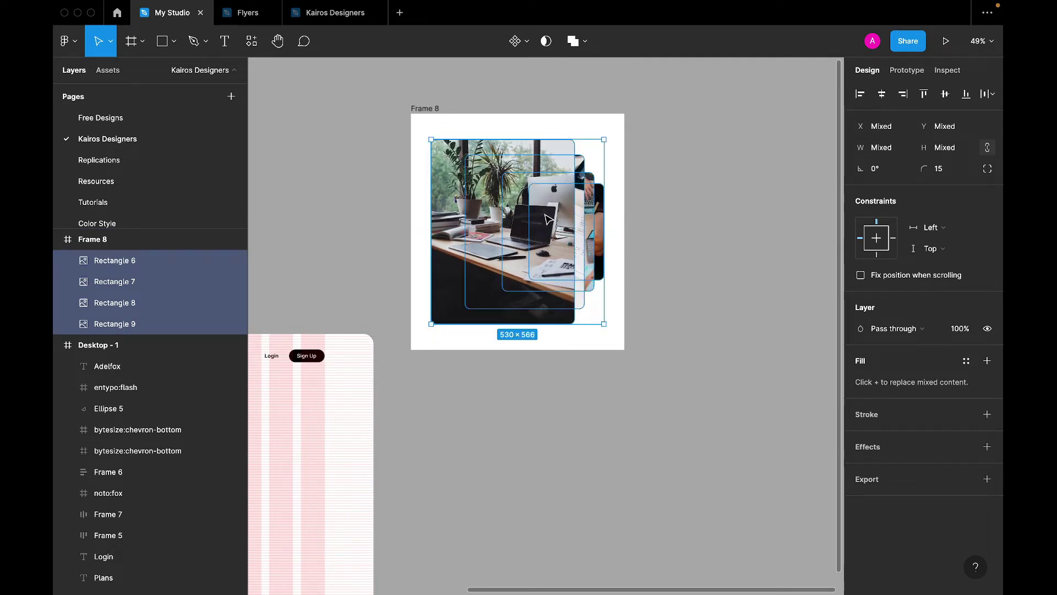
# - Select the card-stack Frame 8 so it can be copied
pyautogui.click(438, 124)
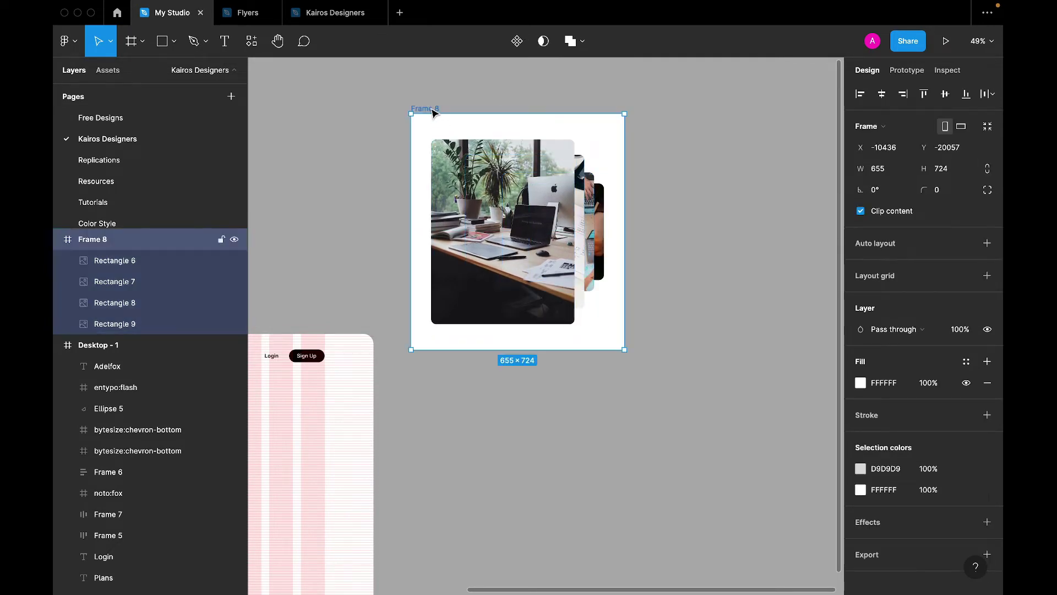
pyautogui.click(495, 257)
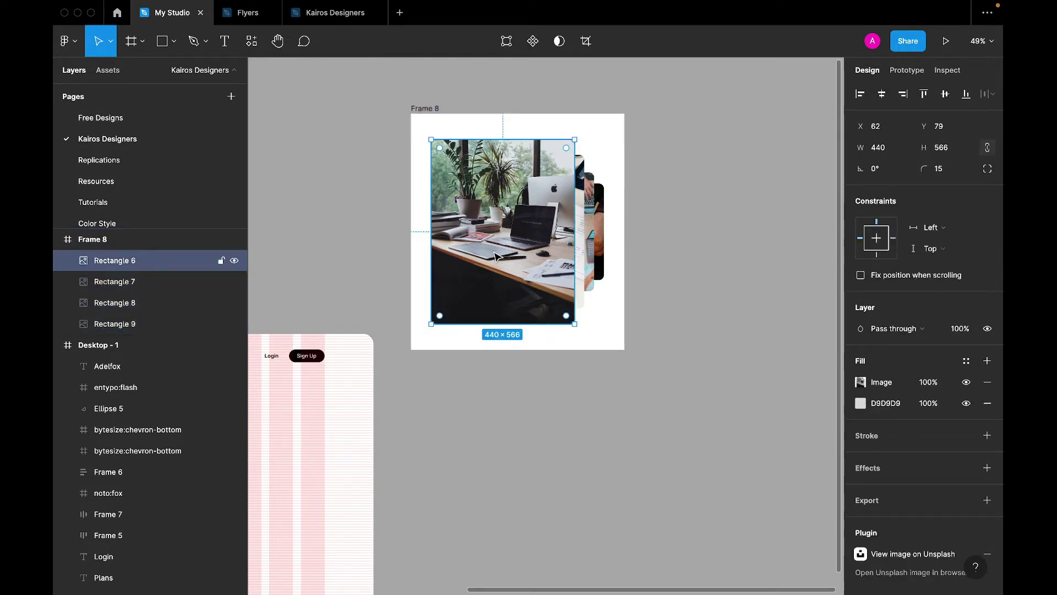
pyautogui.click(425, 108)
# - Place the copy as Frame 9 and check its card sizes: 440×566, 366×472, 282×364, 230×296
pyautogui.moveTo(495, 205); pyautogui.dragTo(728, 205)
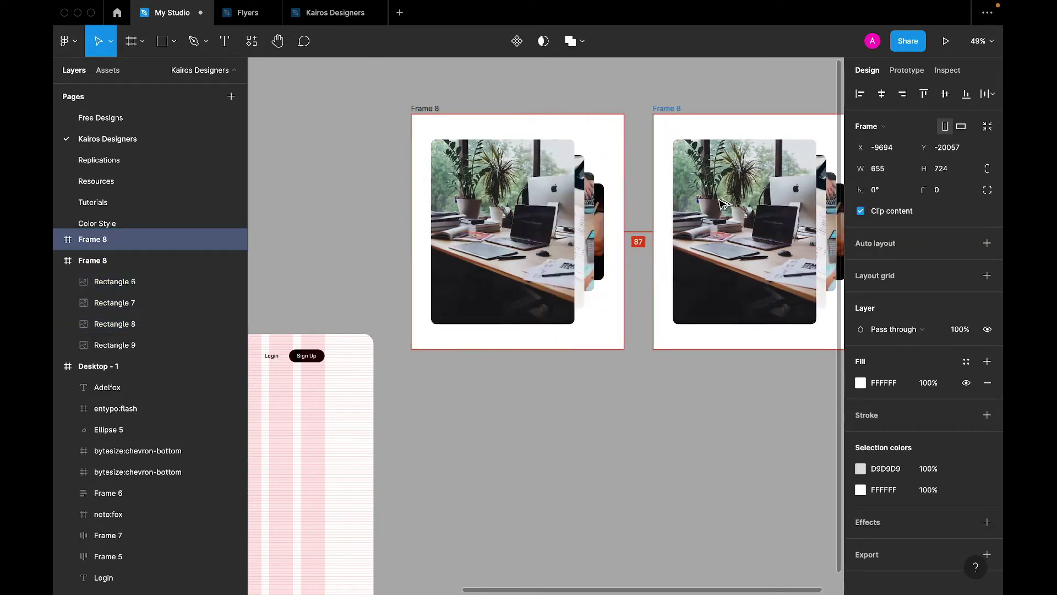
pyautogui.hotkey('shift', '2')
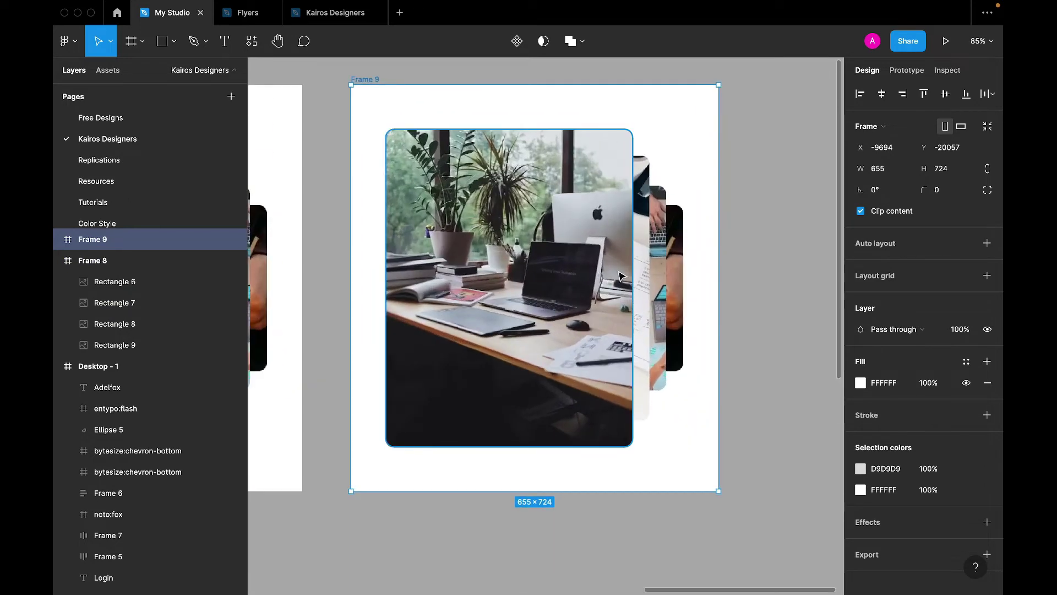
pyautogui.click(642, 297)
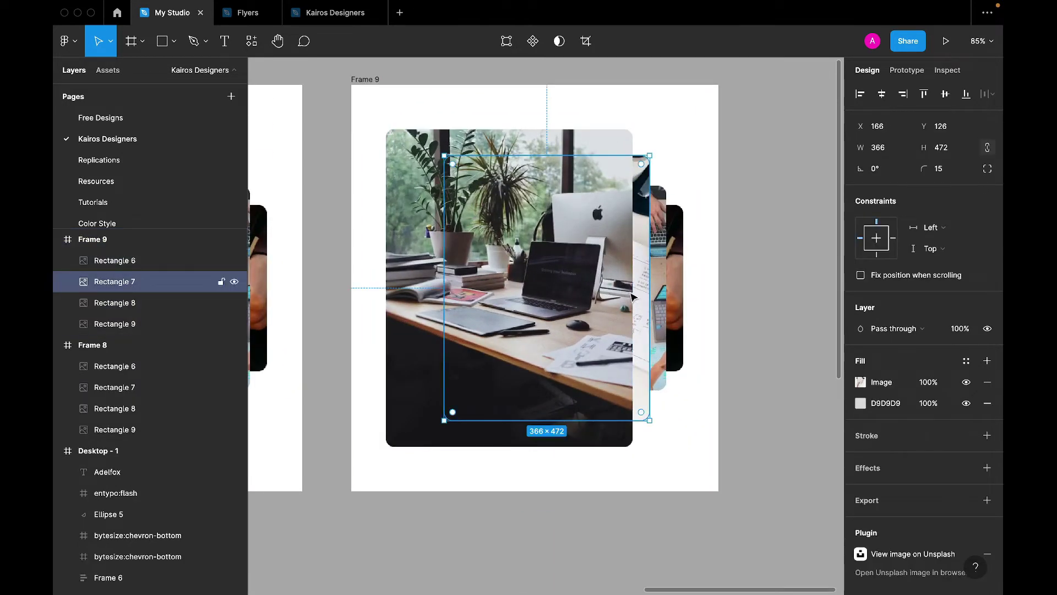
pyautogui.click(400, 381)
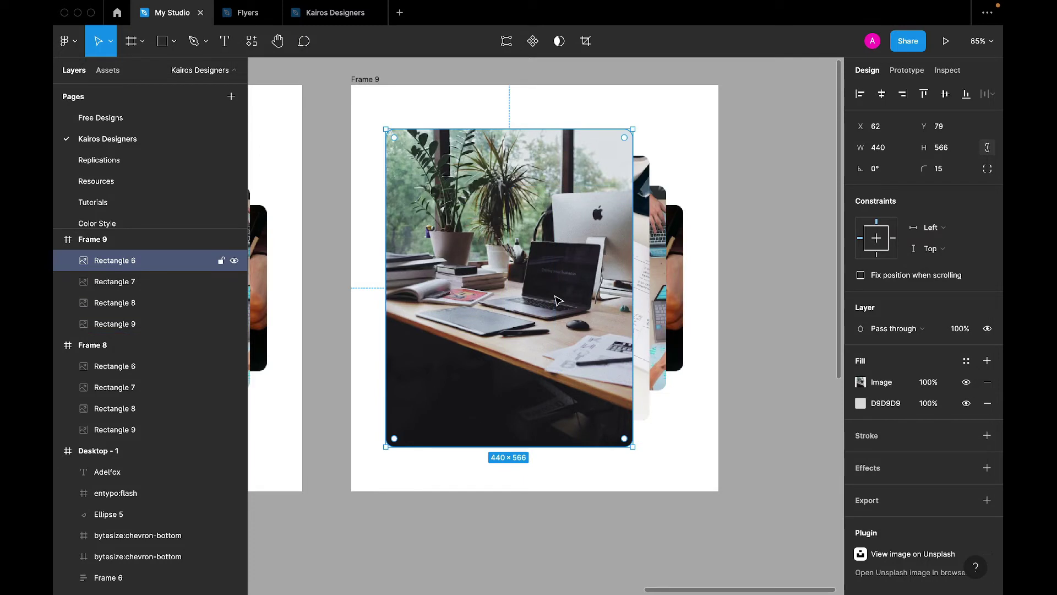
pyautogui.click(648, 311)
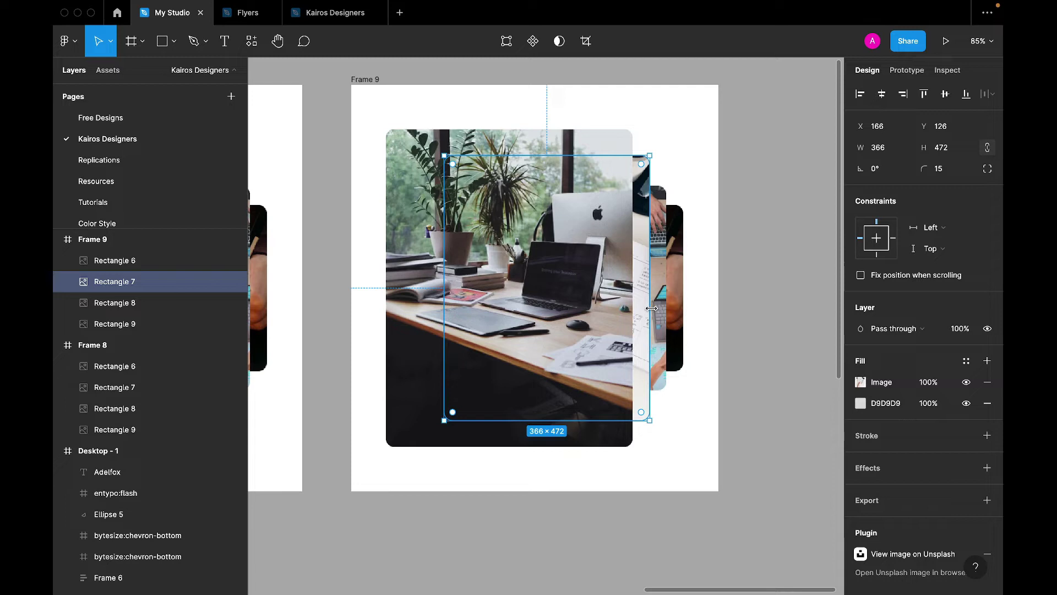
pyautogui.click(662, 312)
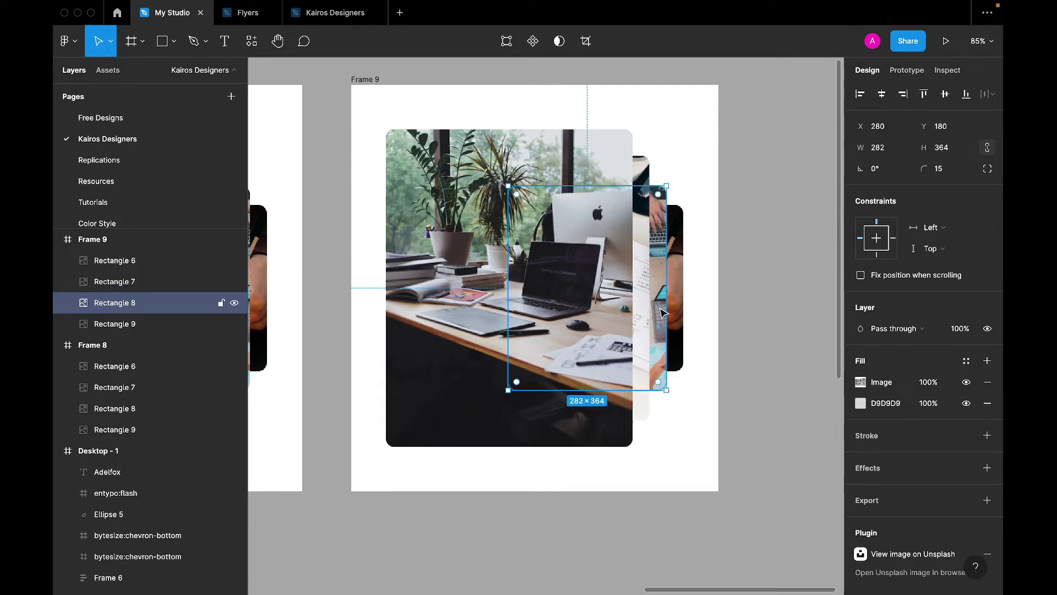
pyautogui.click(678, 312)
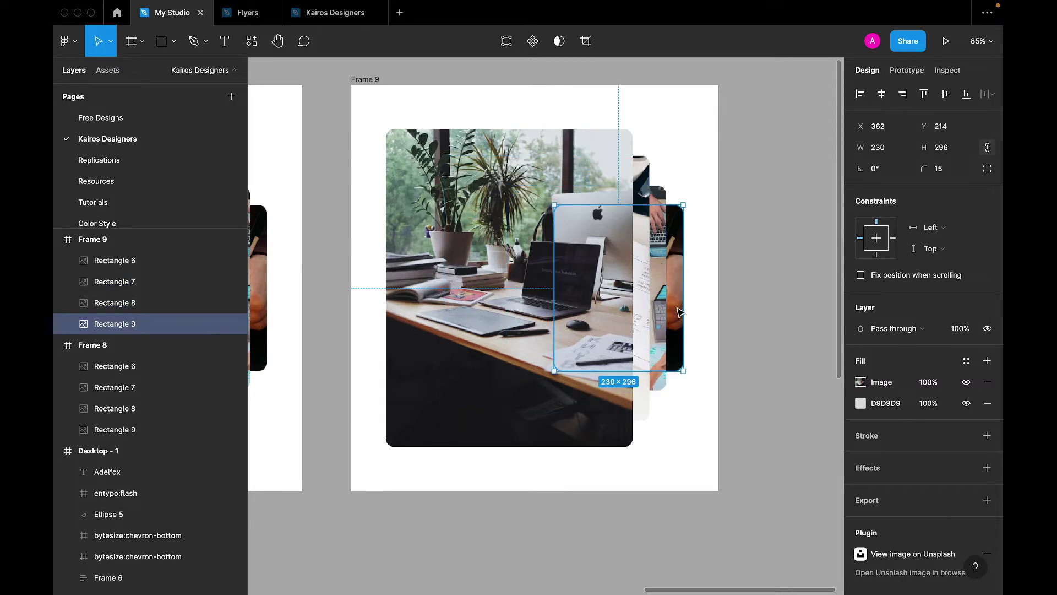
pyautogui.click(486, 246)
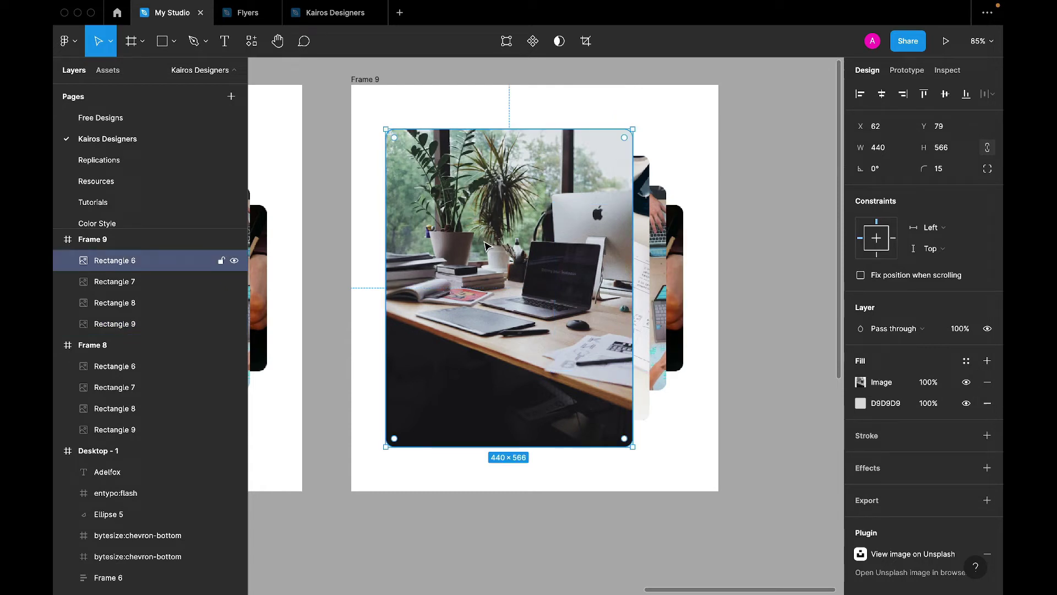
pyautogui.click(679, 261)
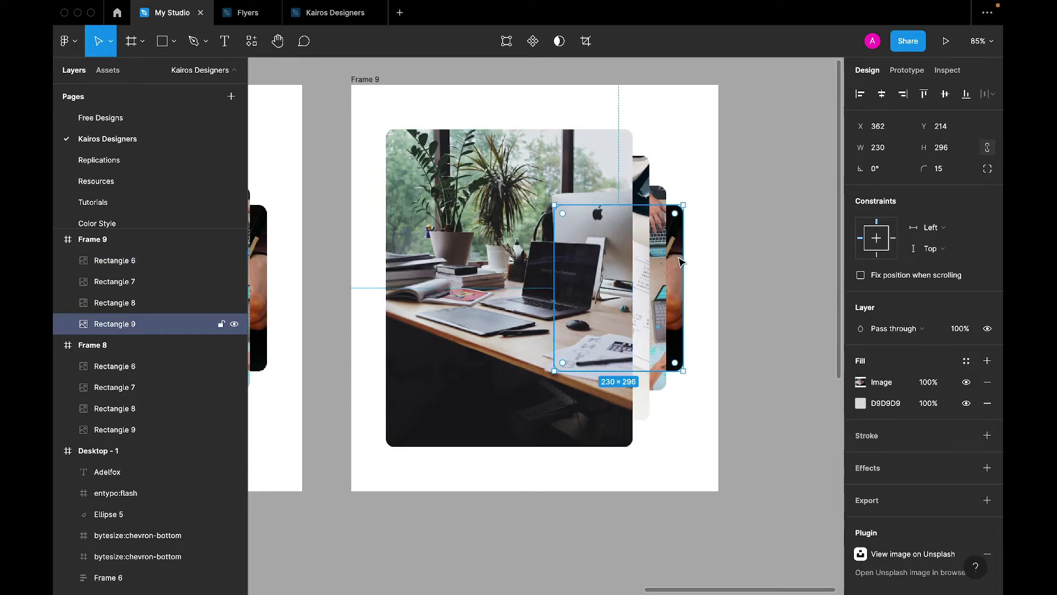
pyautogui.click(477, 268)
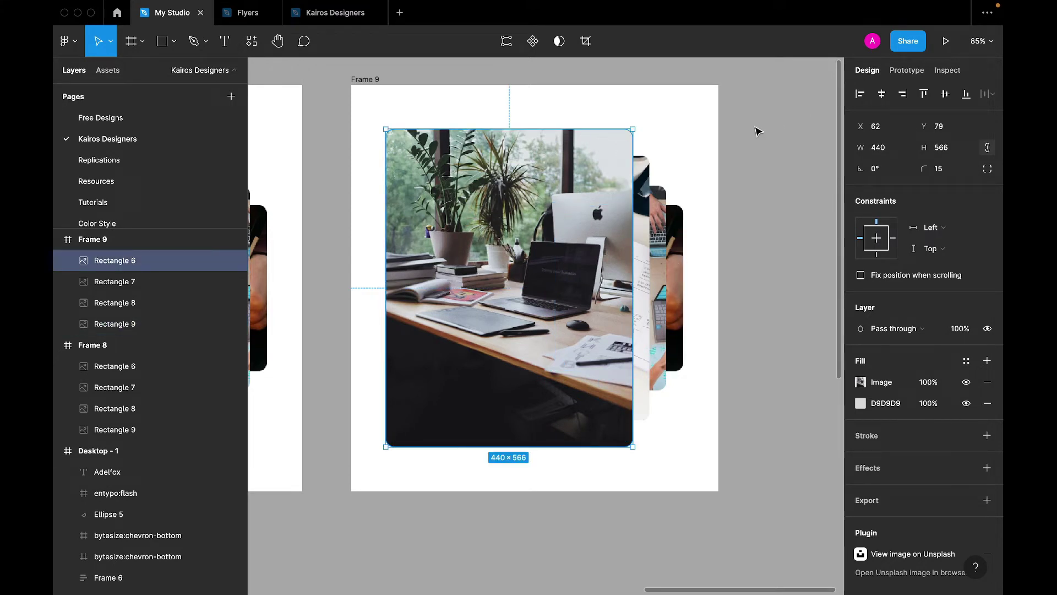
# - Shrink Frame 9's front desk photo to 230 wide, undoing a trial move downward
pyautogui.click(903, 153)
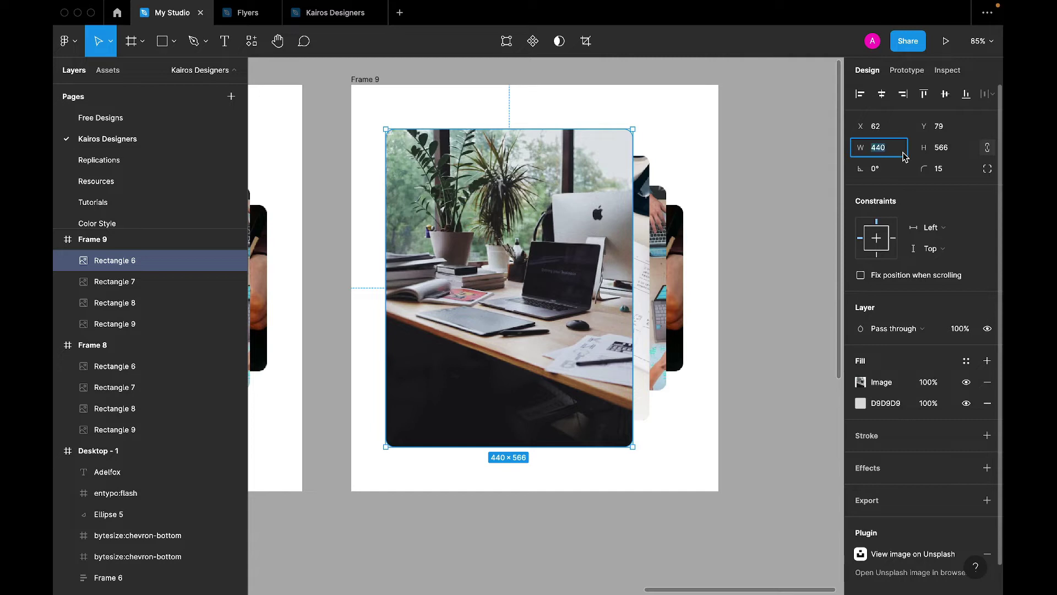
pyautogui.write('230')
pyautogui.press('Tab')
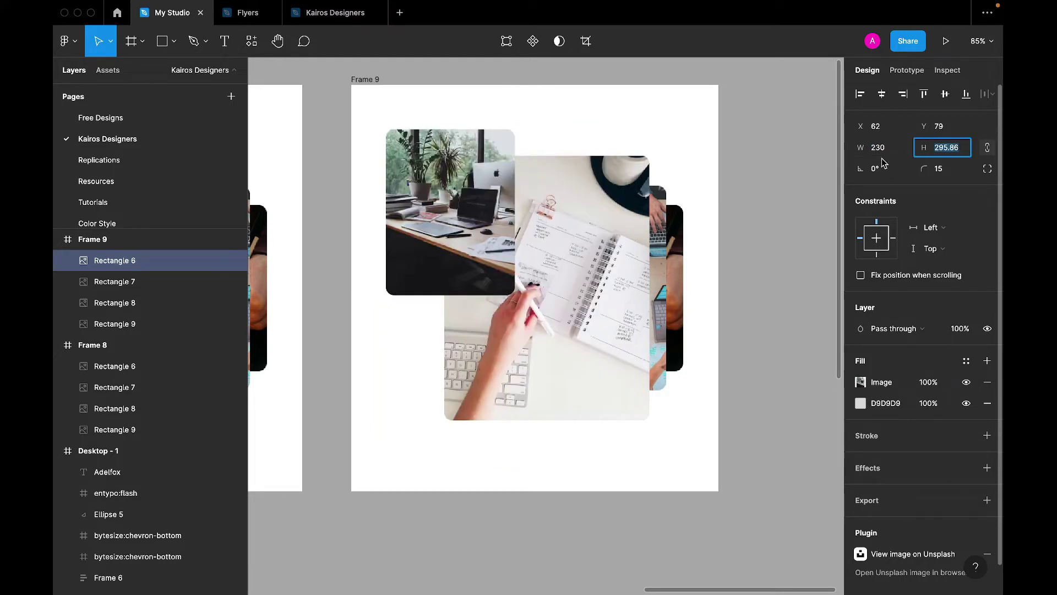
pyautogui.click(769, 195)
pyautogui.click(114, 260)
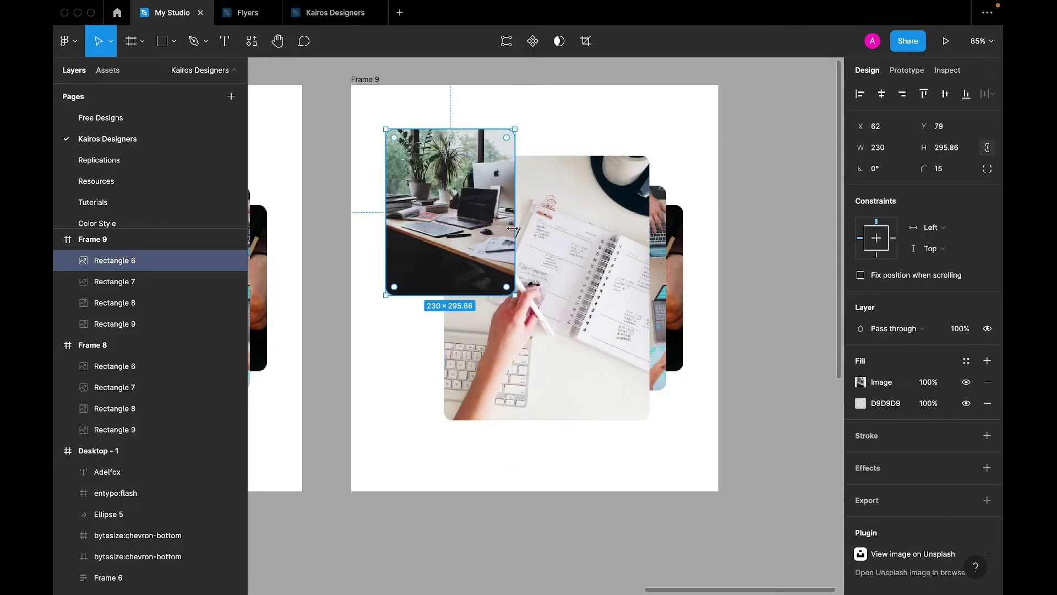
pyautogui.click(606, 269)
pyautogui.click(474, 252)
pyautogui.moveTo(473, 252); pyautogui.dragTo(466, 329)
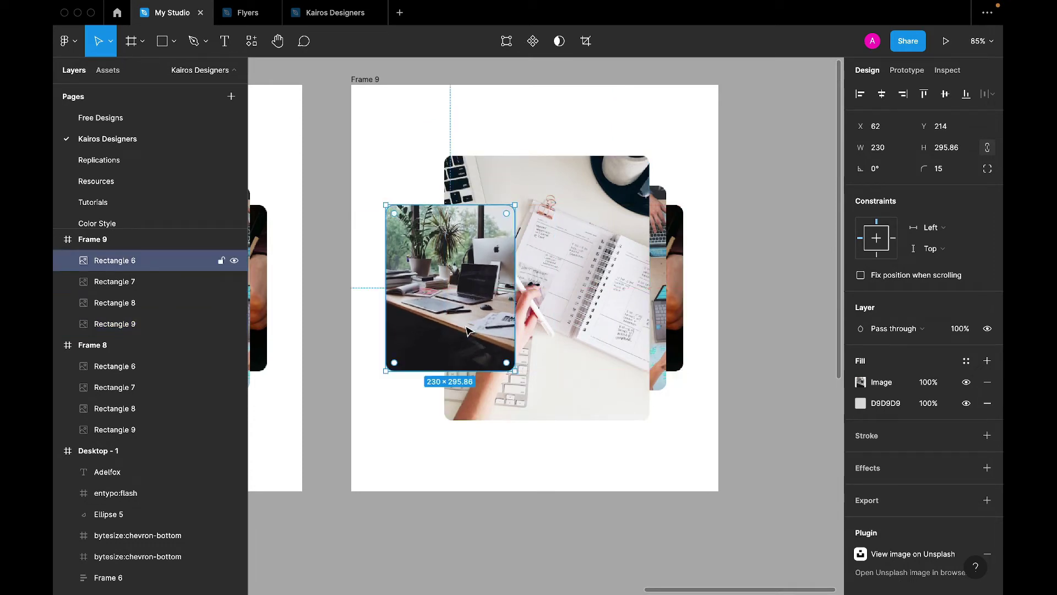
pyautogui.click(679, 298)
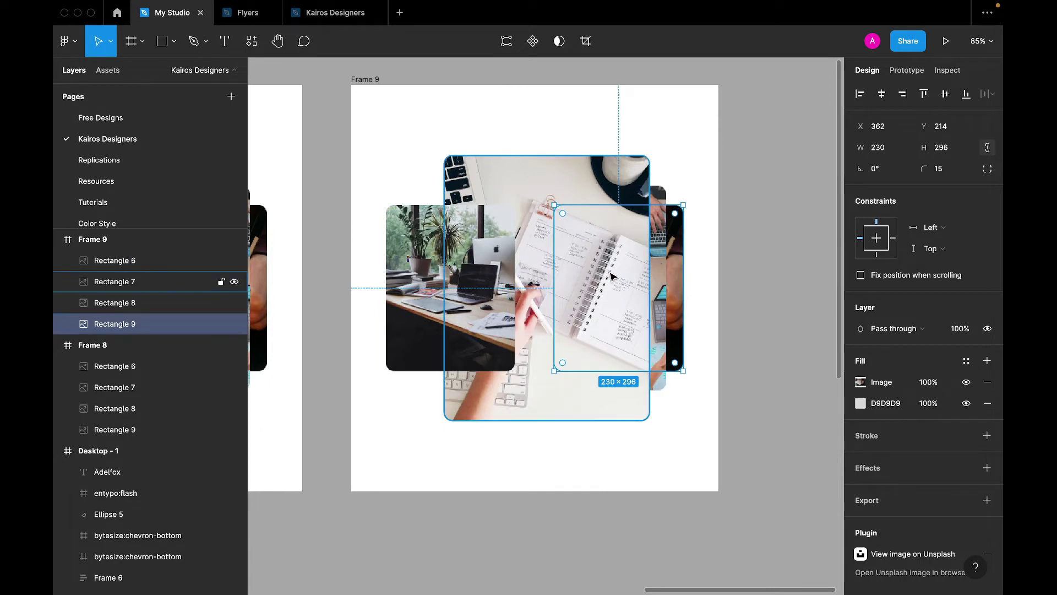
pyautogui.hotkey('ctrl', 'z')
pyautogui.hotkey('ctrl', 'z')
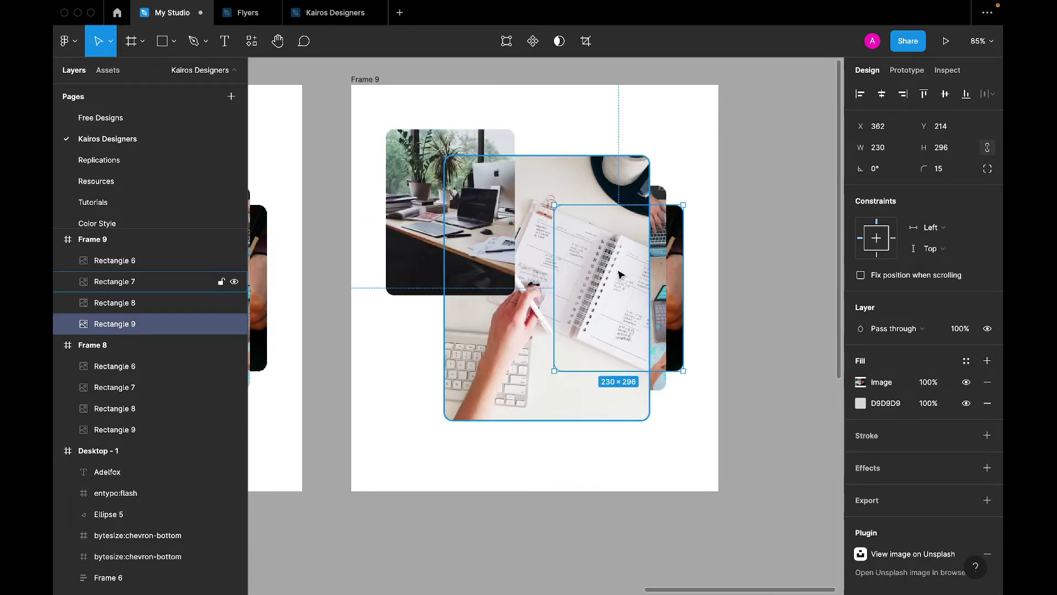
pyautogui.hotkey('ctrl', 'shift', 'z')
pyautogui.press('Escape')
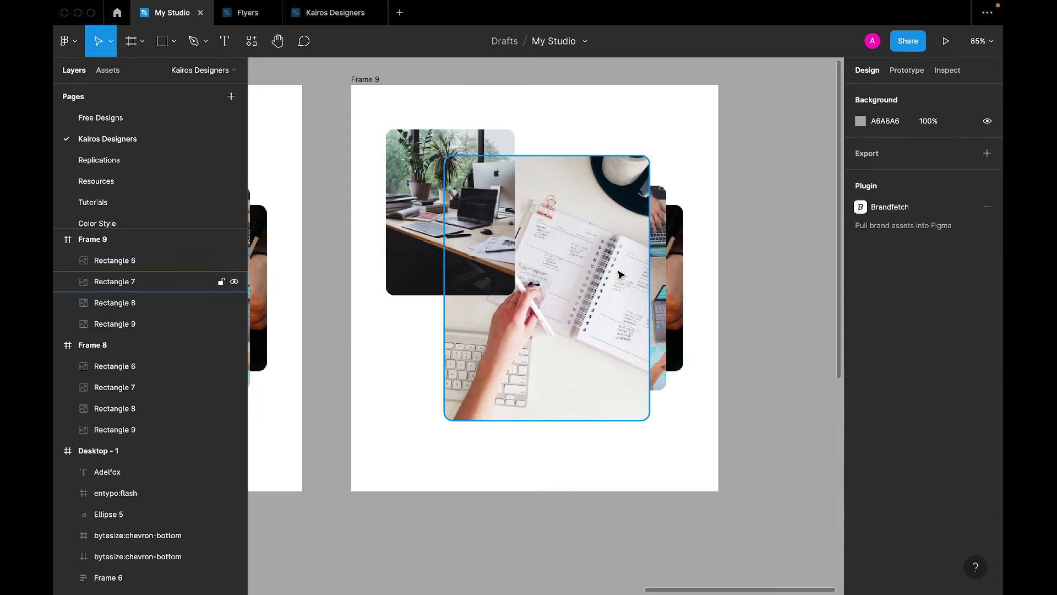
pyautogui.hotkey('ctrl', 'z')
pyautogui.hotkey('ctrl', 'z')
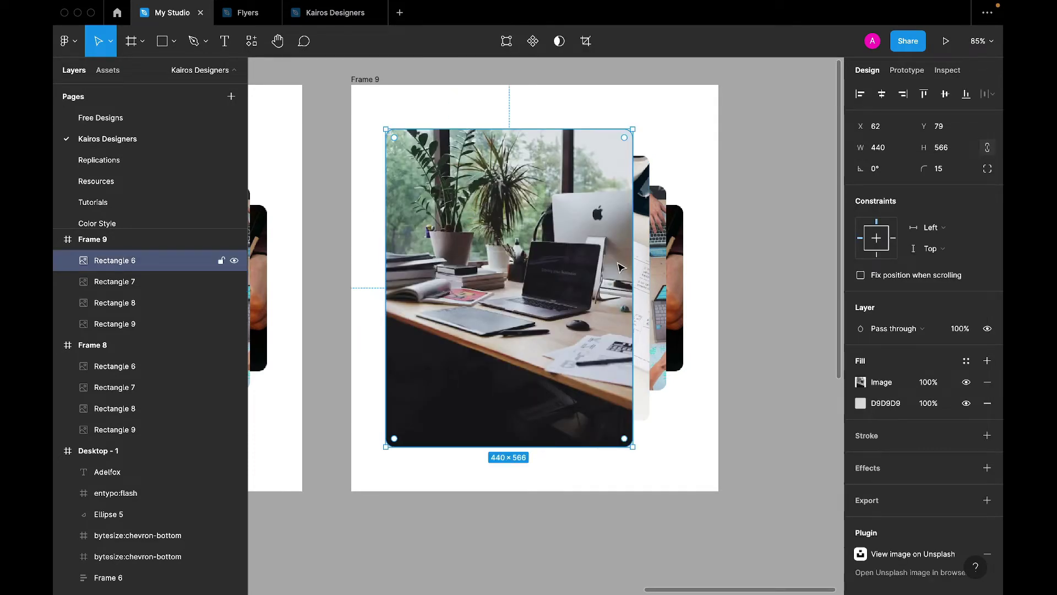
pyautogui.click(895, 157)
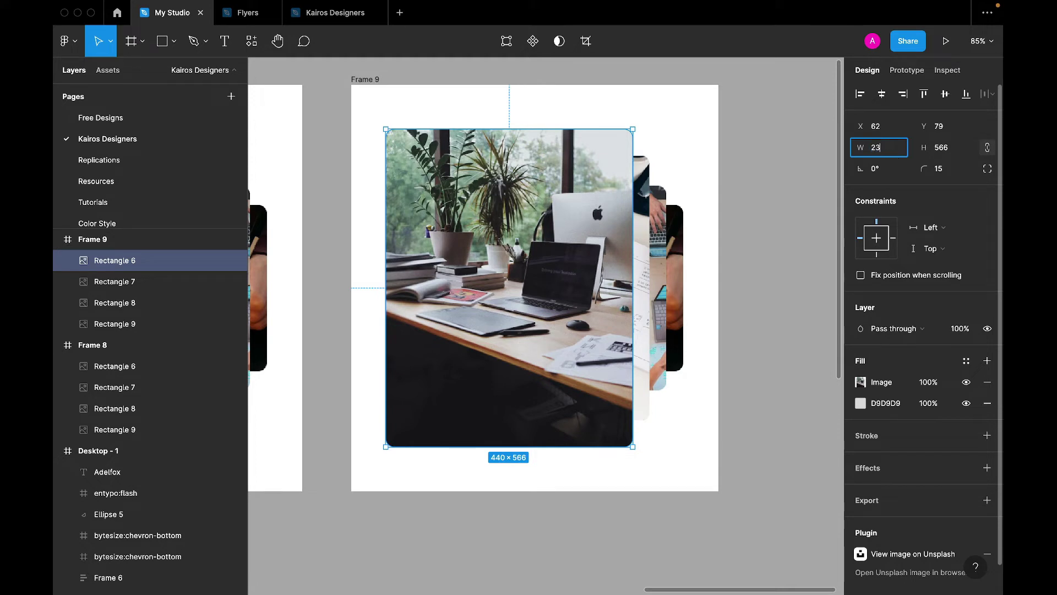
pyautogui.press('Return')
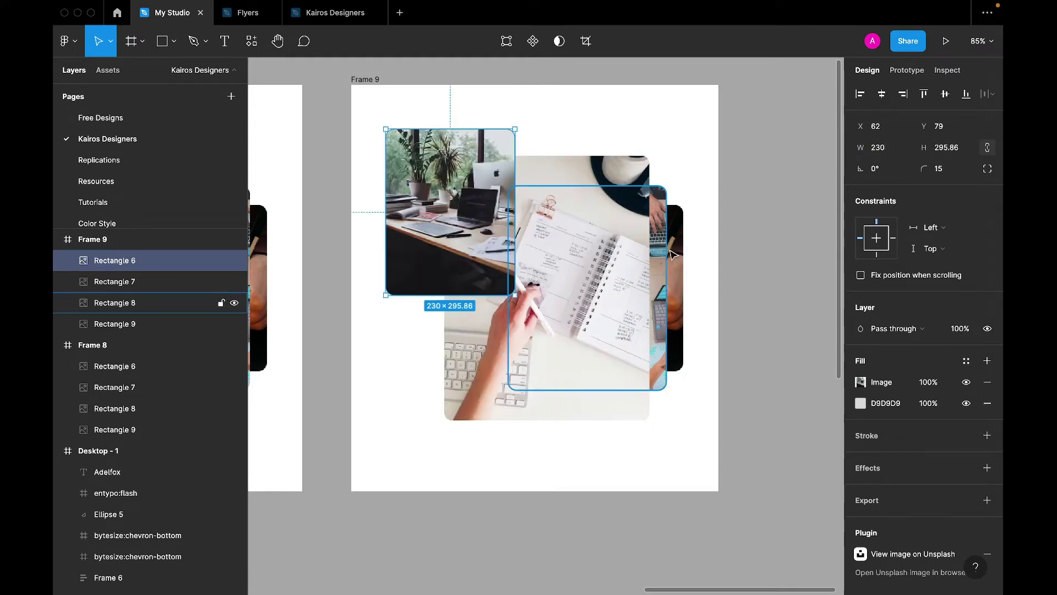
# - Widen the notebook card to 440 and move it to the frame's top-left
pyautogui.click(639, 268)
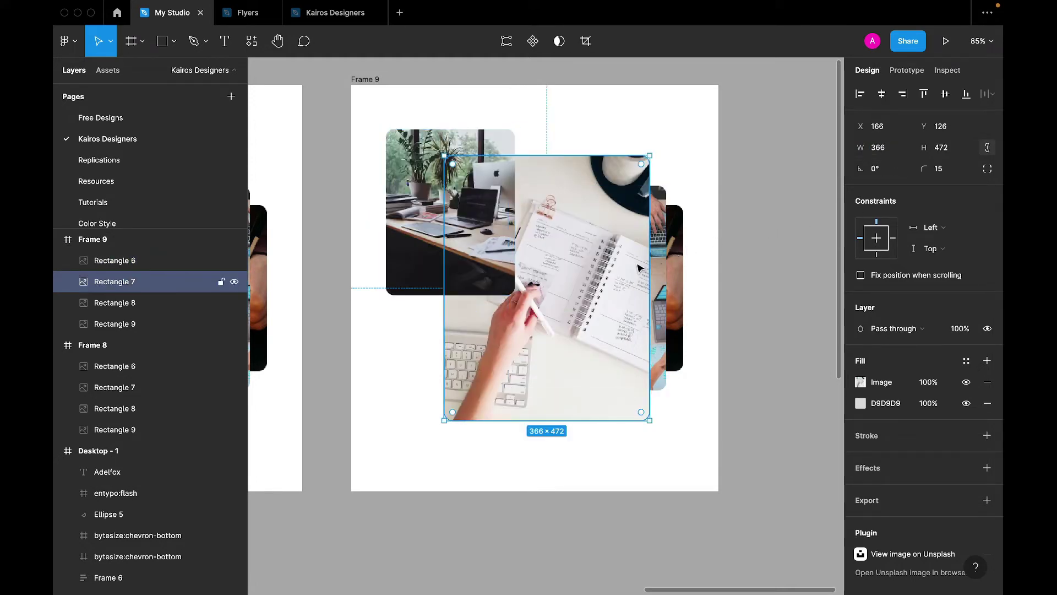
pyautogui.click(901, 153)
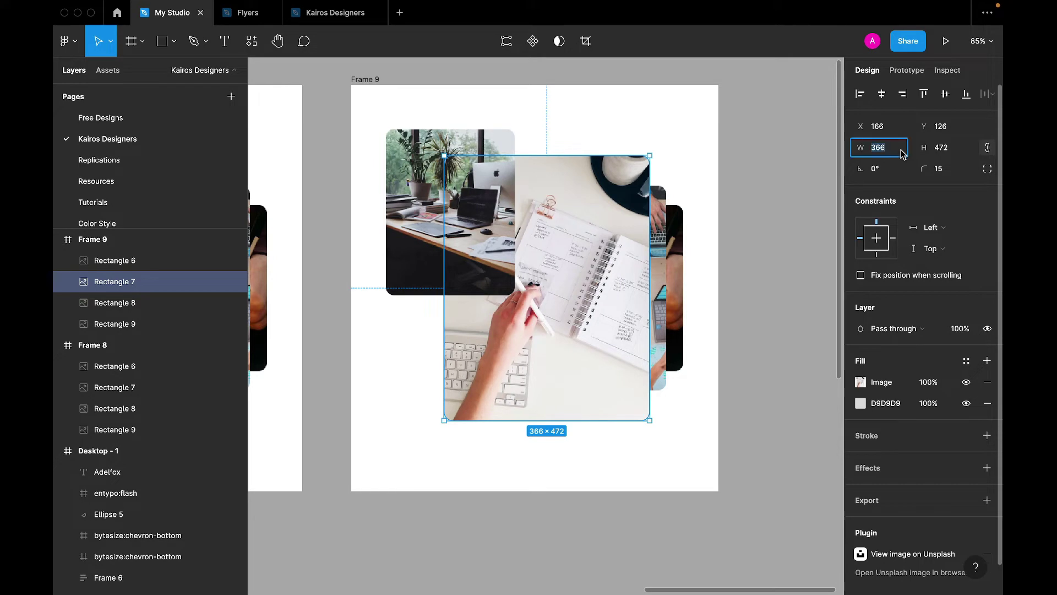
pyautogui.write('440')
pyautogui.press('Tab')
pyautogui.click(621, 361)
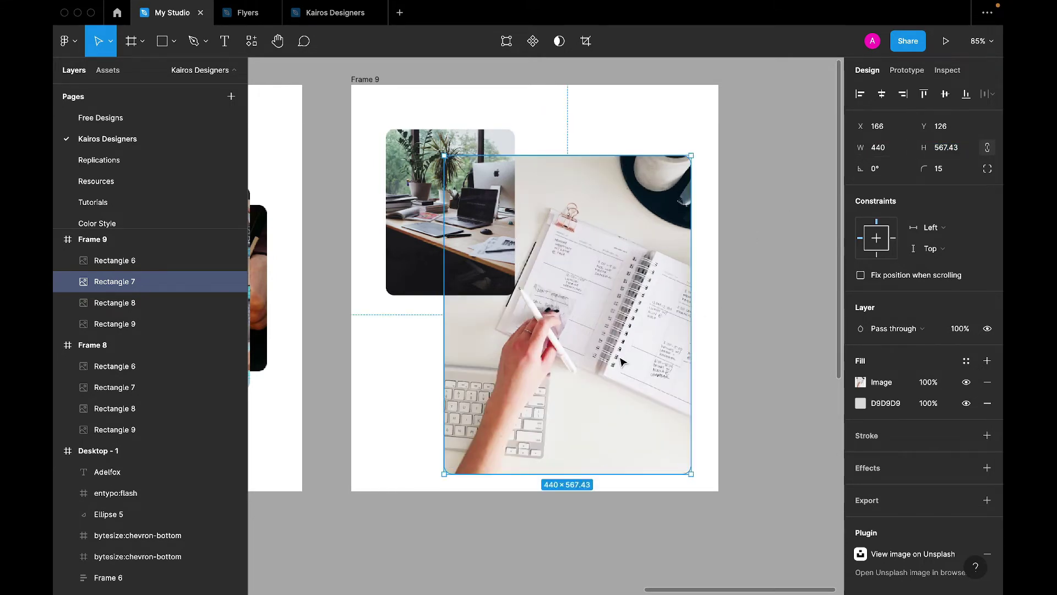
pyautogui.moveTo(621, 361); pyautogui.dragTo(537, 310)
# - Widen the third card to 366 and reposition it, then set the smallest card to 282
pyautogui.click(633, 264)
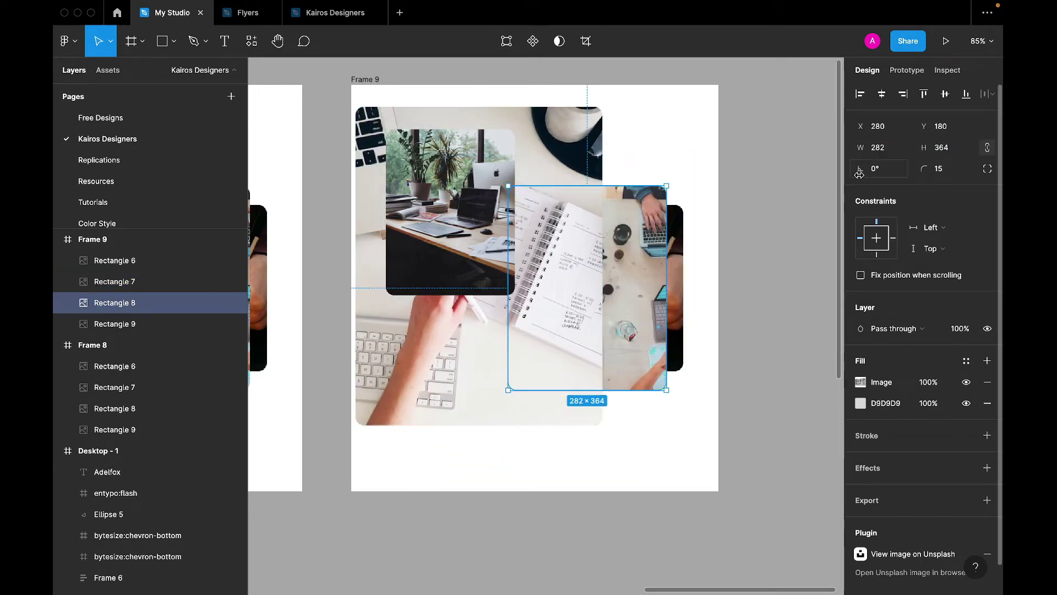
pyautogui.click(892, 156)
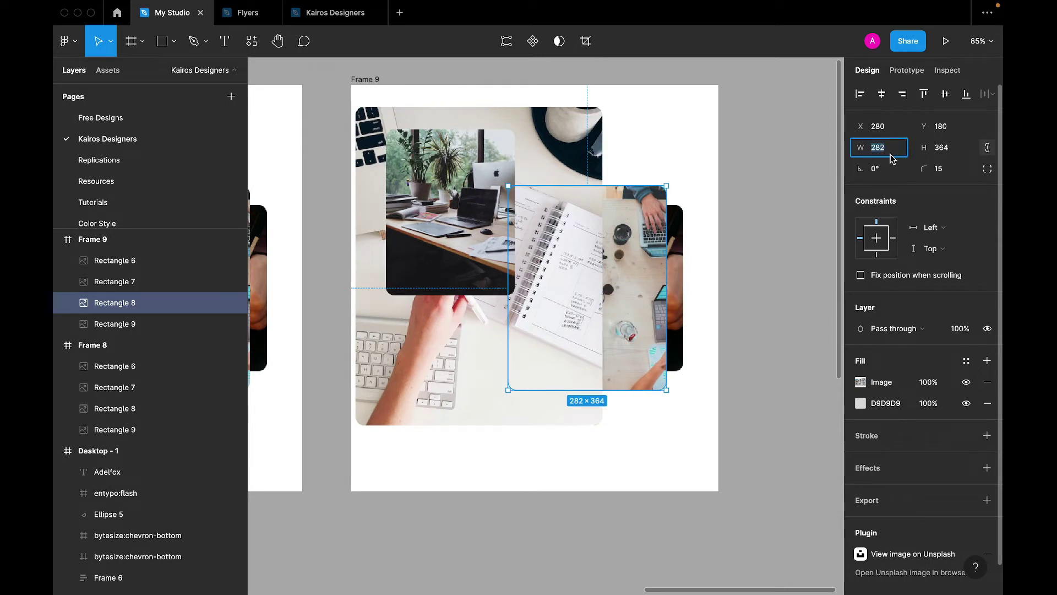
pyautogui.write('366')
pyautogui.press('Tab')
pyautogui.moveTo(641, 346); pyautogui.dragTo(568, 330)
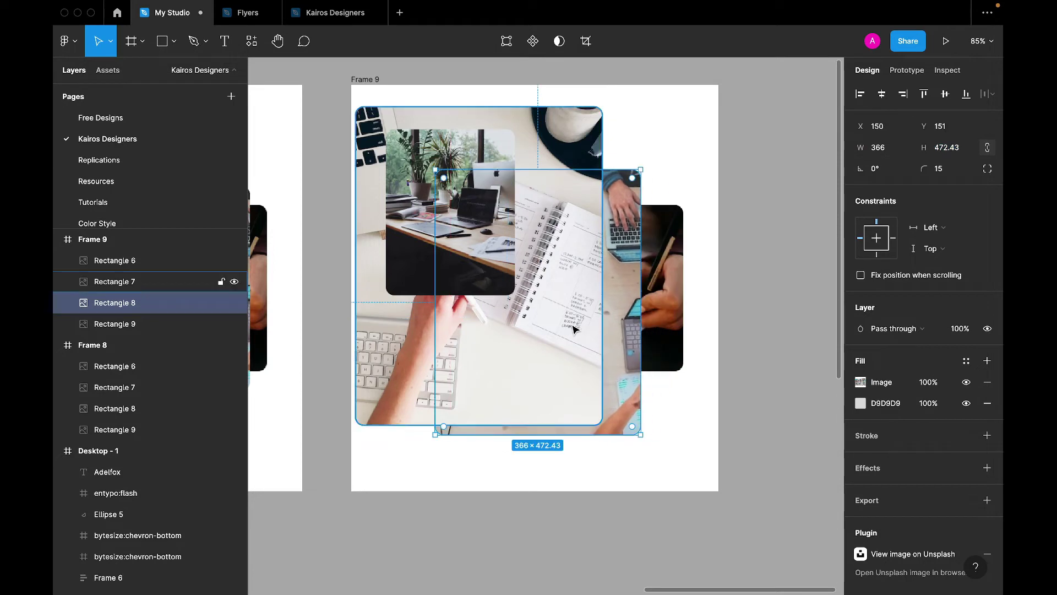
pyautogui.click(664, 286)
pyautogui.click(903, 148)
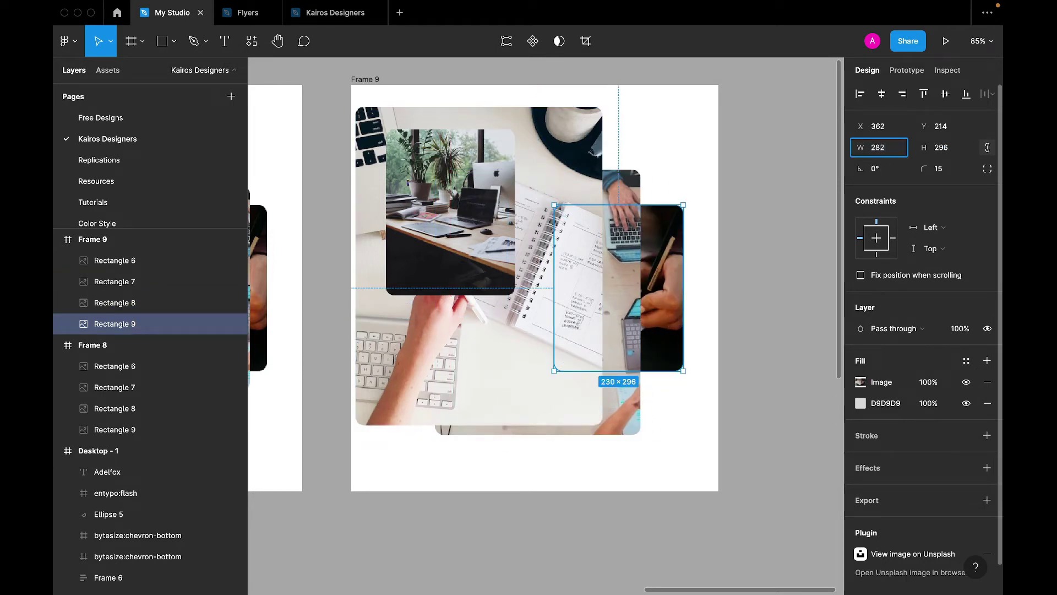
pyautogui.press('Return')
# - Rearrange Frame 9's cards and send the small desk photo to the very back
pyautogui.click(477, 372)
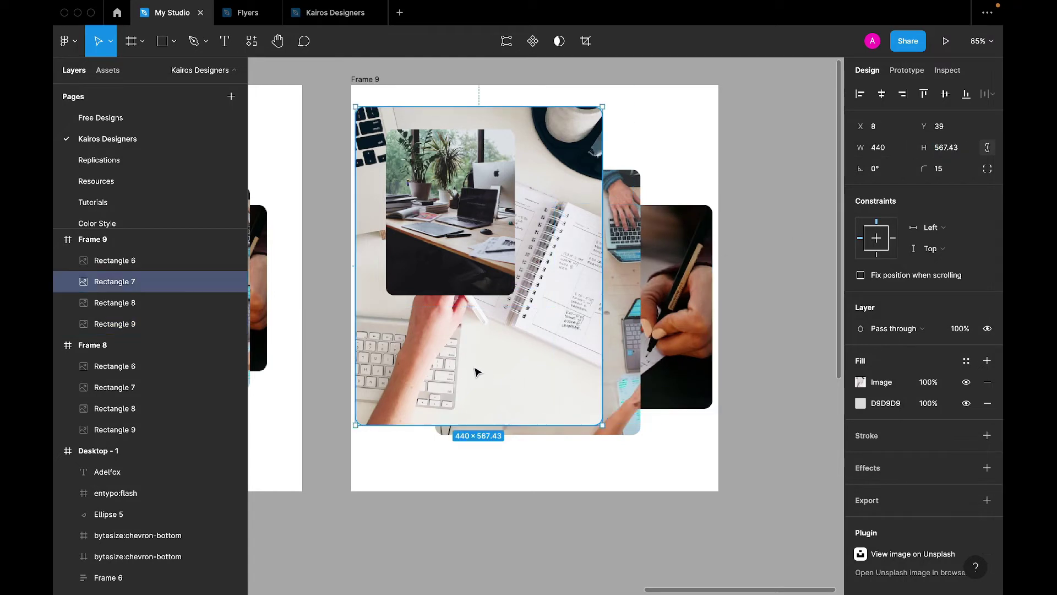
pyautogui.moveTo(477, 372); pyautogui.dragTo(524, 413)
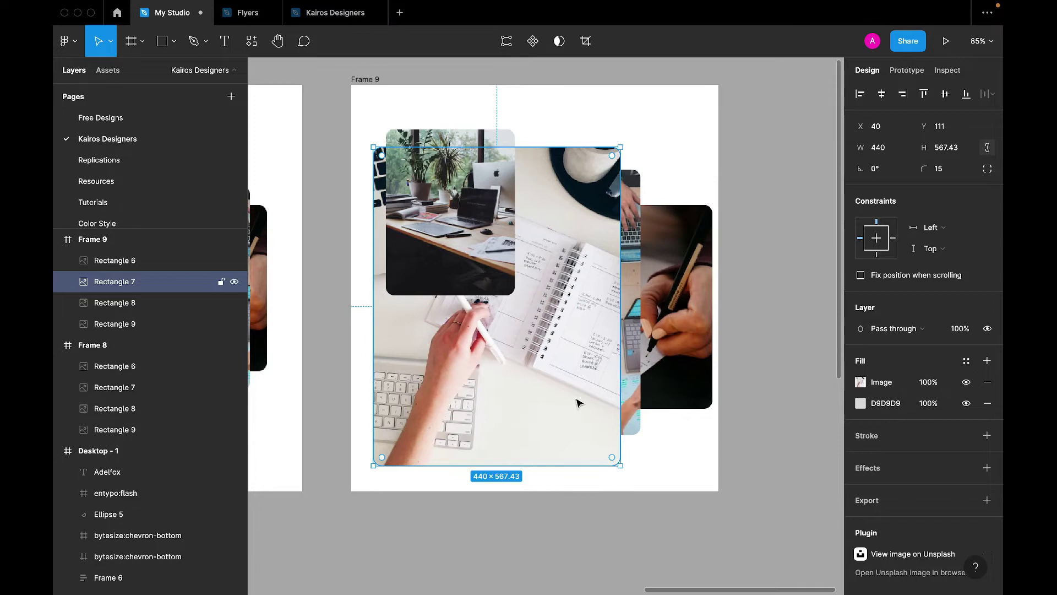
pyautogui.moveTo(681, 376); pyautogui.dragTo(628, 377)
pyautogui.moveTo(461, 273); pyautogui.dragTo(645, 370)
pyautogui.press('super+alt+bracketleft')
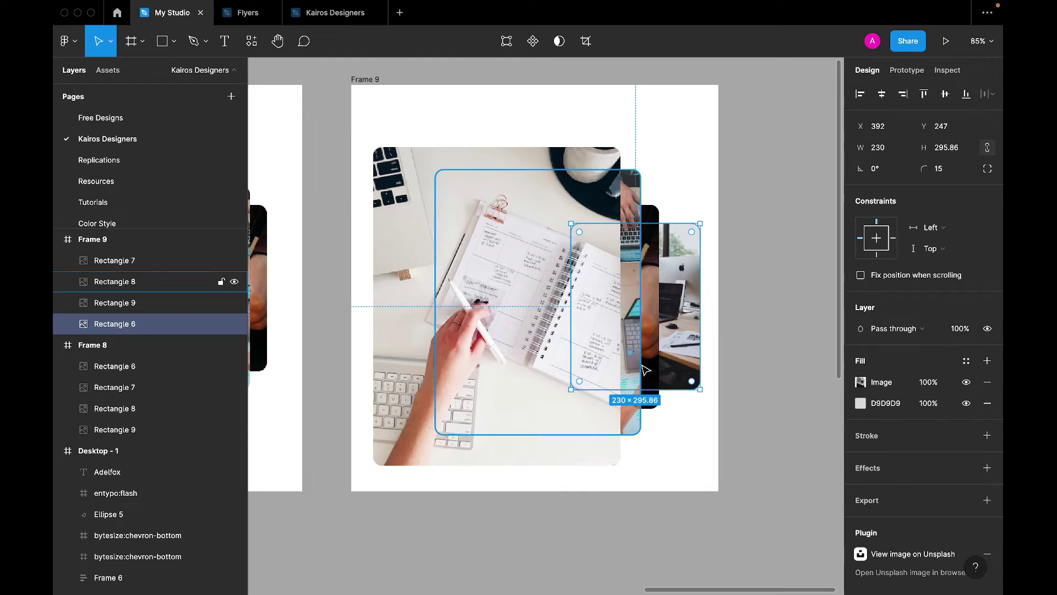
pyautogui.moveTo(693, 368); pyautogui.dragTo(672, 366)
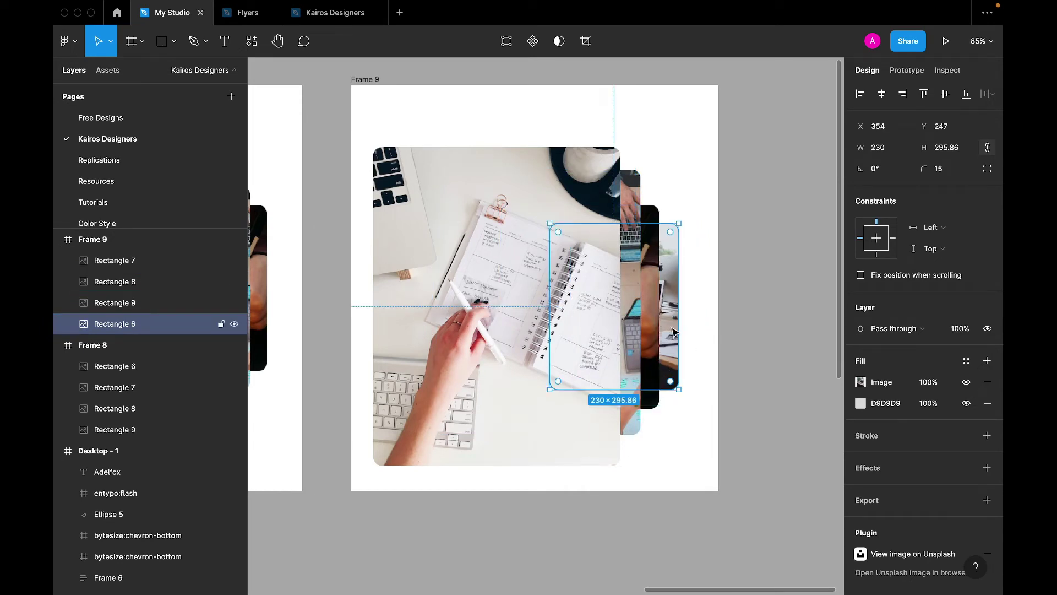
pyautogui.press('super+alt+bracketright')
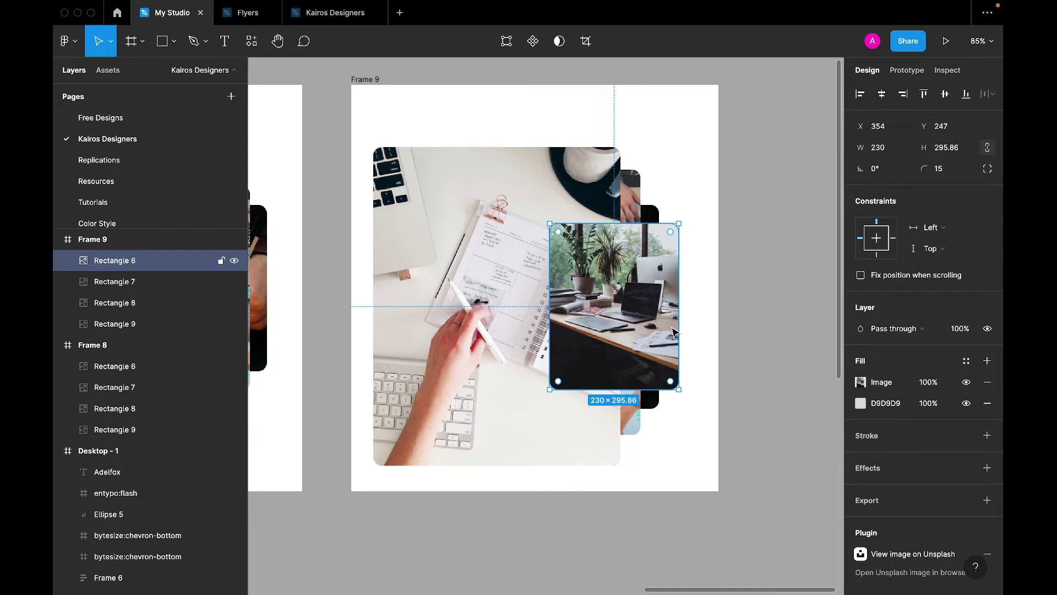
pyautogui.press('super+alt+bracketleft')
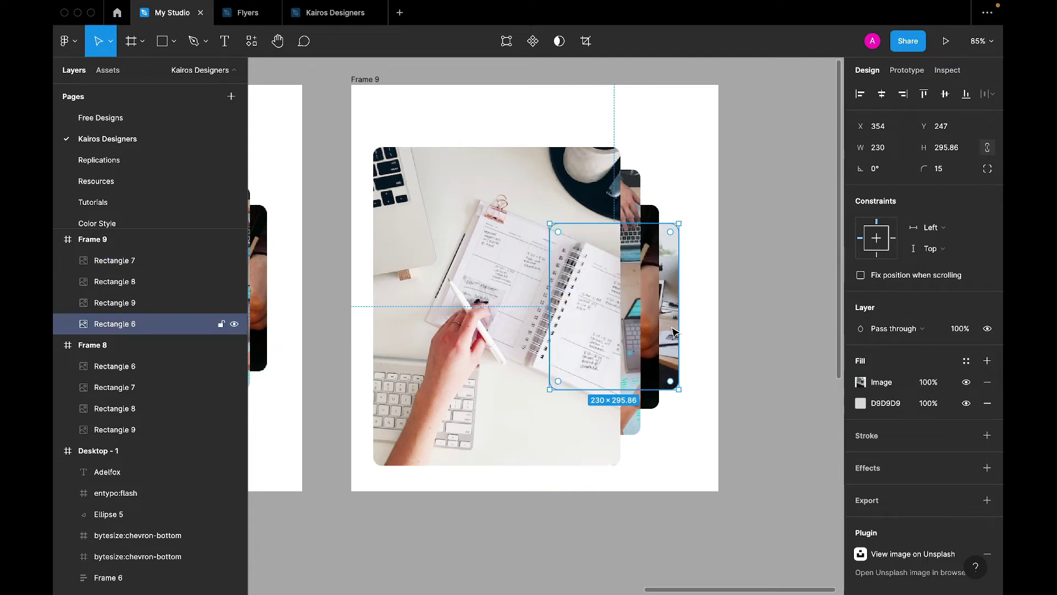
pyautogui.press('super+alt+bracketright')
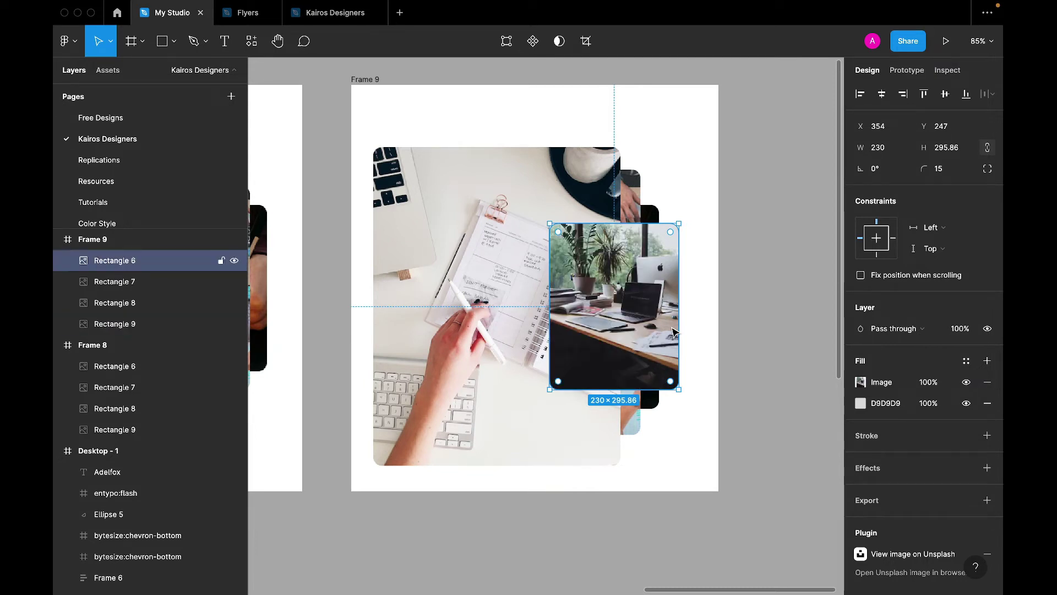
pyautogui.press('super+alt+bracketleft')
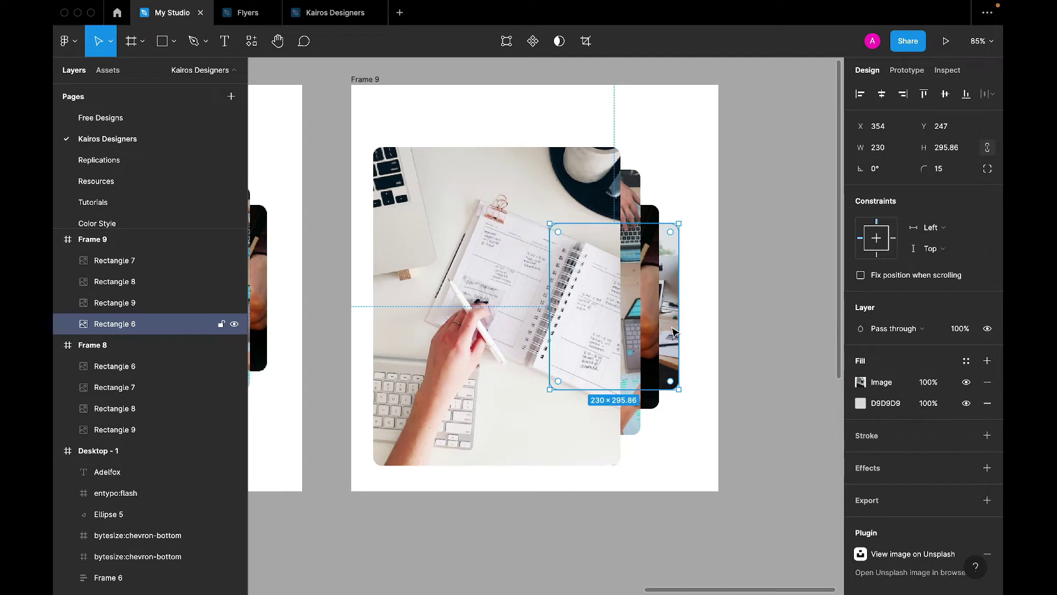
pyautogui.press('super+alt+bracketright')
pyautogui.rightClick(671, 331)
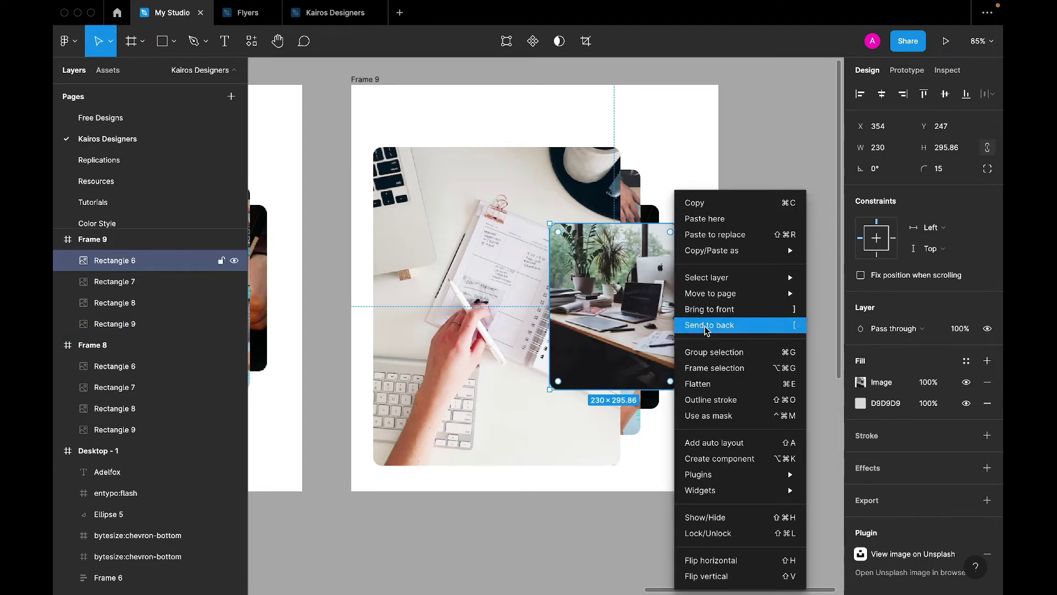
pyautogui.click(707, 331)
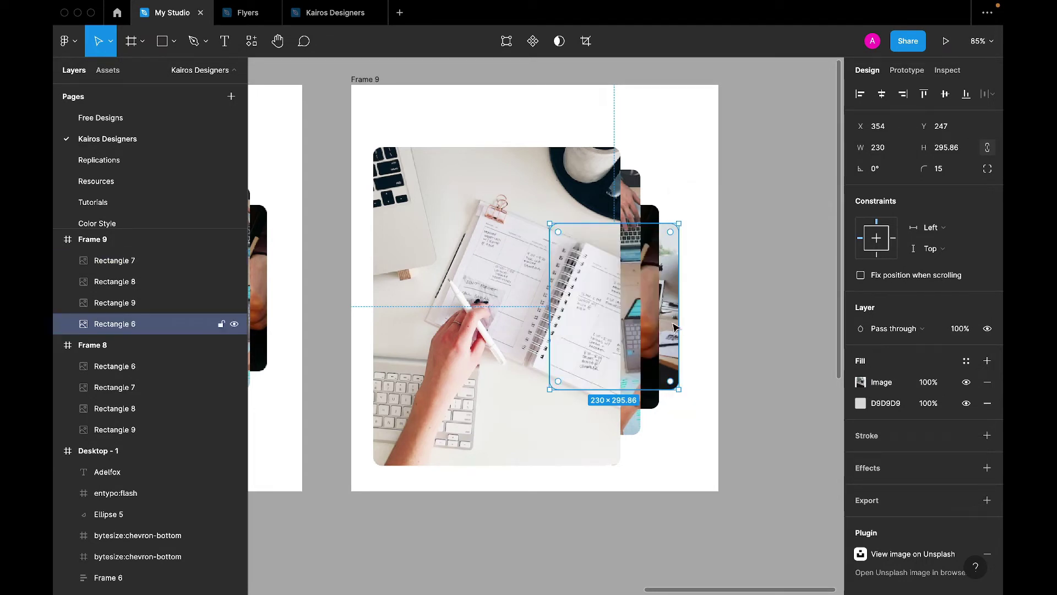
# - Fine-tune the fan by nudging the notebook photo, Rectangle 8 and the desk photo a few pixels
pyautogui.click(532, 268)
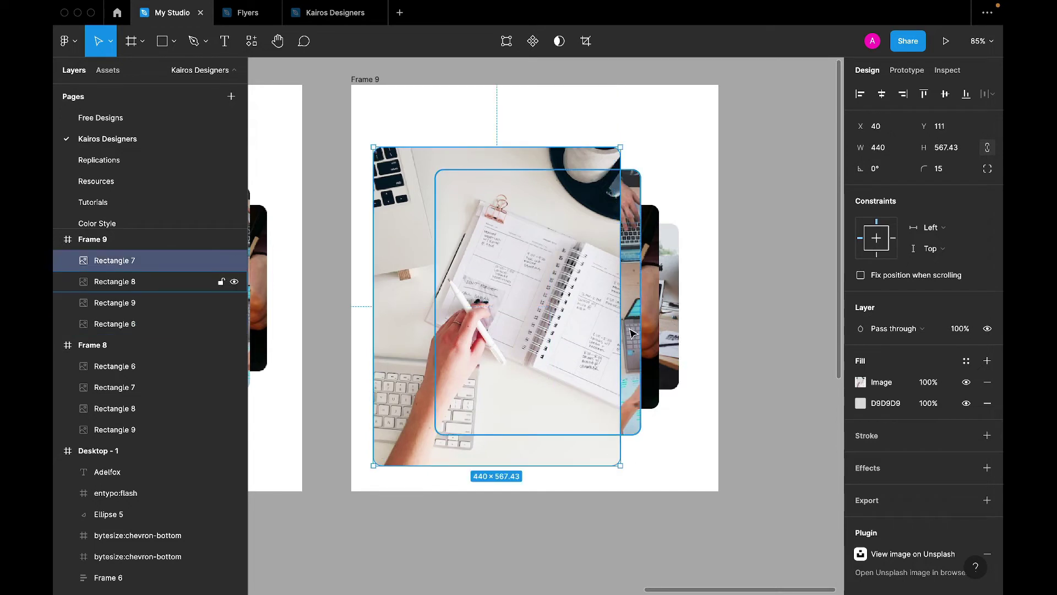
pyautogui.press('alt')
pyautogui.press('Right')
pyautogui.press('Right')
pyautogui.press('Right')
pyautogui.press('Right')
pyautogui.press('Right')
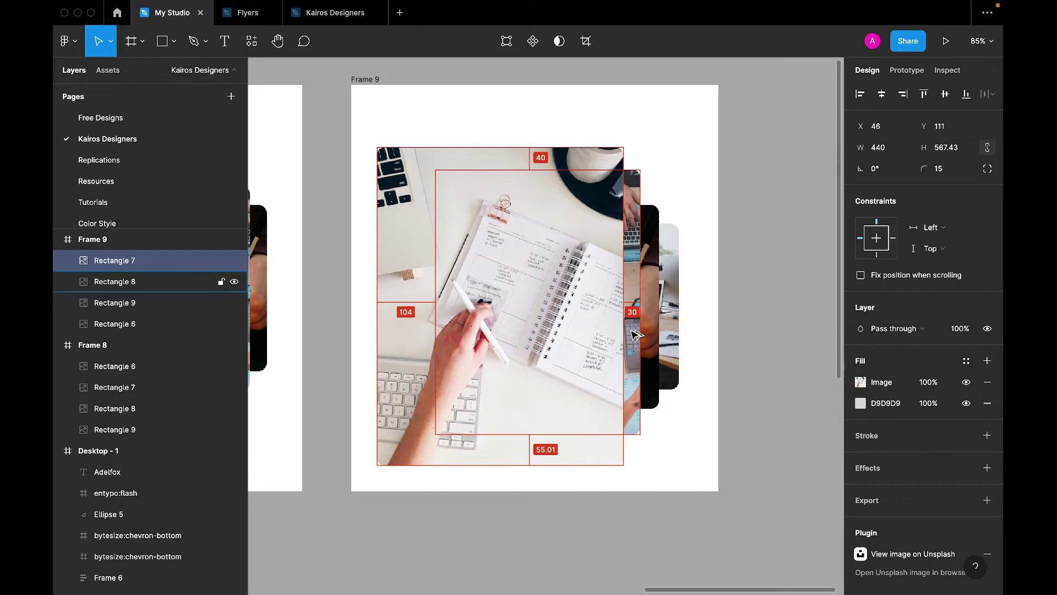
pyautogui.click(635, 335)
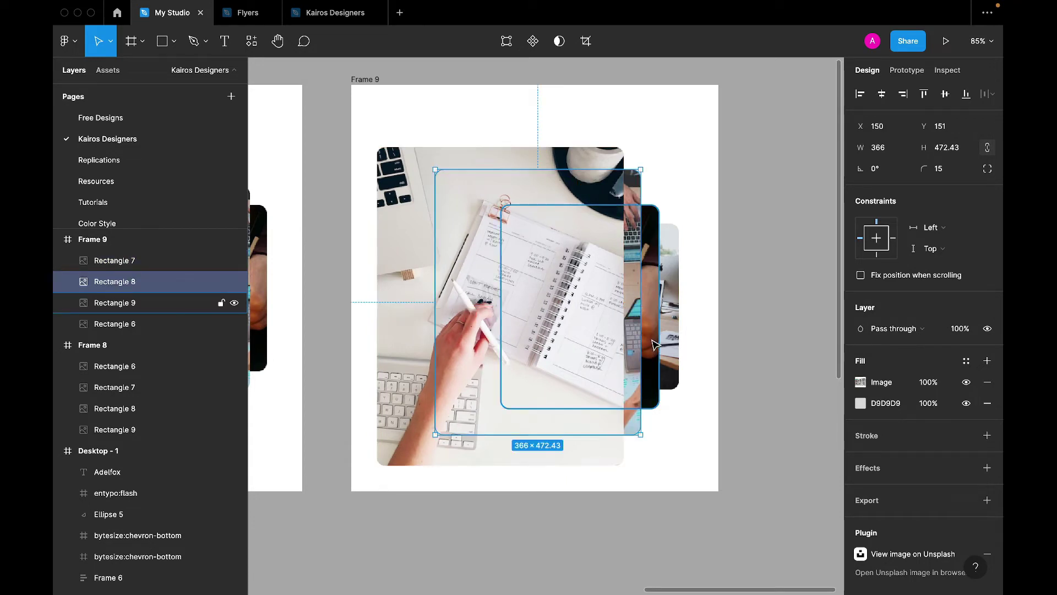
pyautogui.press('Left')
pyautogui.press('Left')
pyautogui.press('Left')
pyautogui.press('Right')
pyautogui.press('Right')
pyautogui.press('Right')
pyautogui.press('Right')
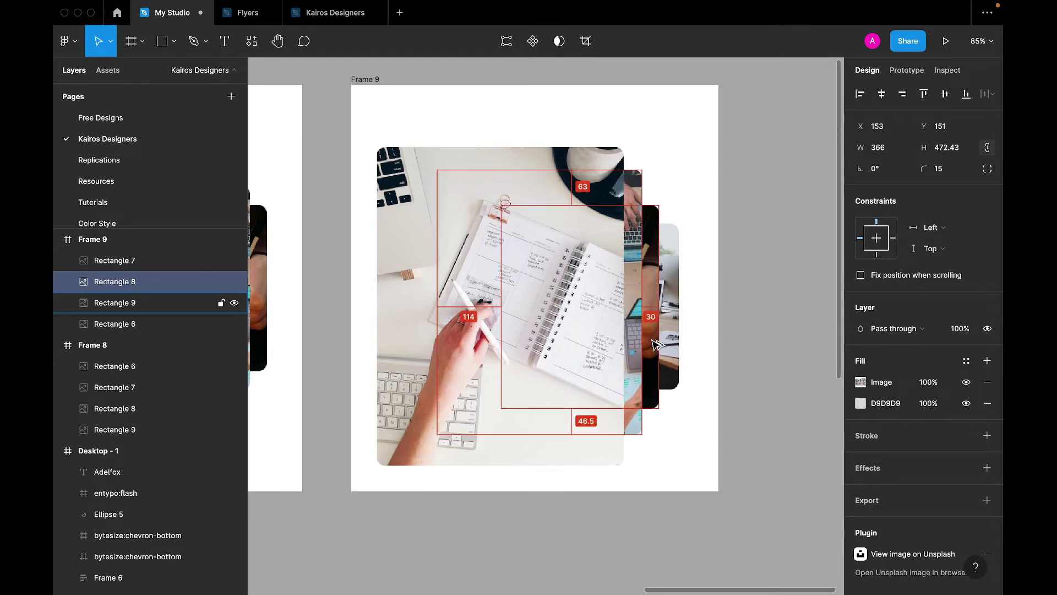
pyautogui.click(618, 345)
pyautogui.press('Right')
pyautogui.press('Right')
pyautogui.press('Right')
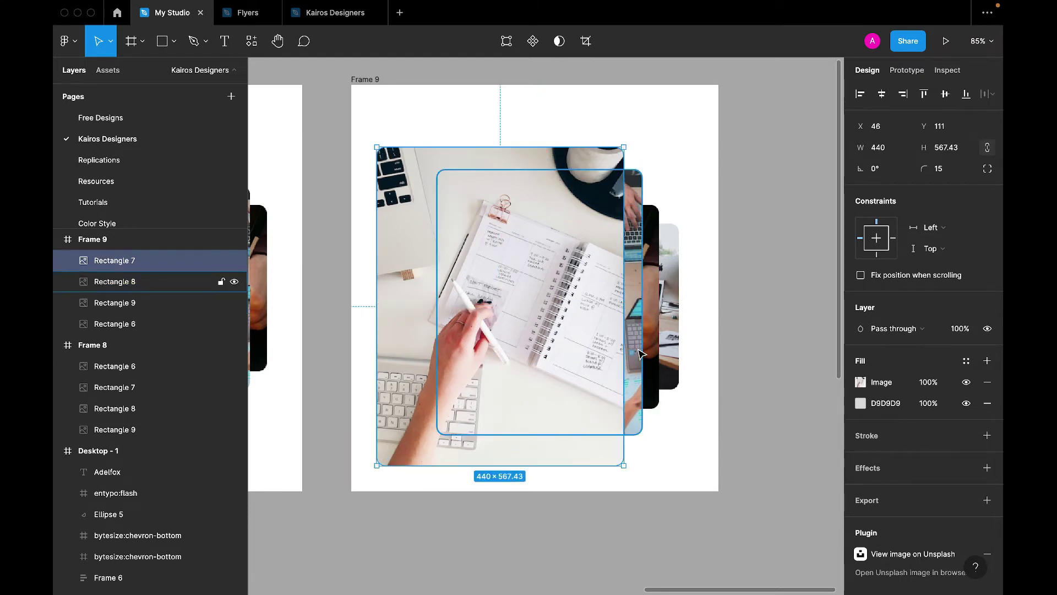
pyautogui.click(671, 355)
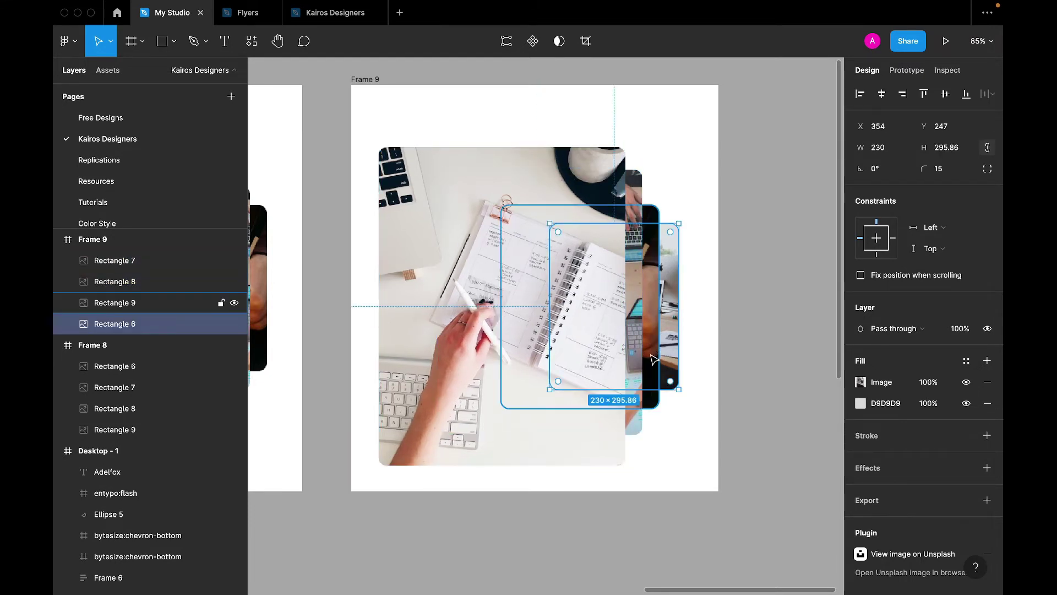
pyautogui.press('Left')
pyautogui.press('Left')
pyautogui.press('Left')
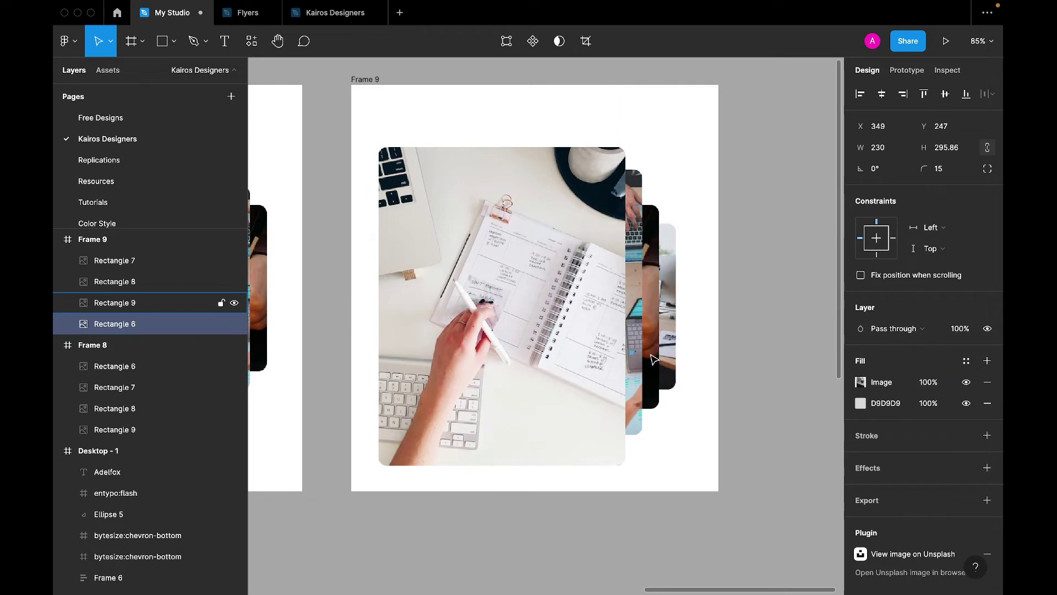
# - Select all four photos and centre the 530×567.43 stack inside Frame 9
pyautogui.hotkey('ctrl', 'a')
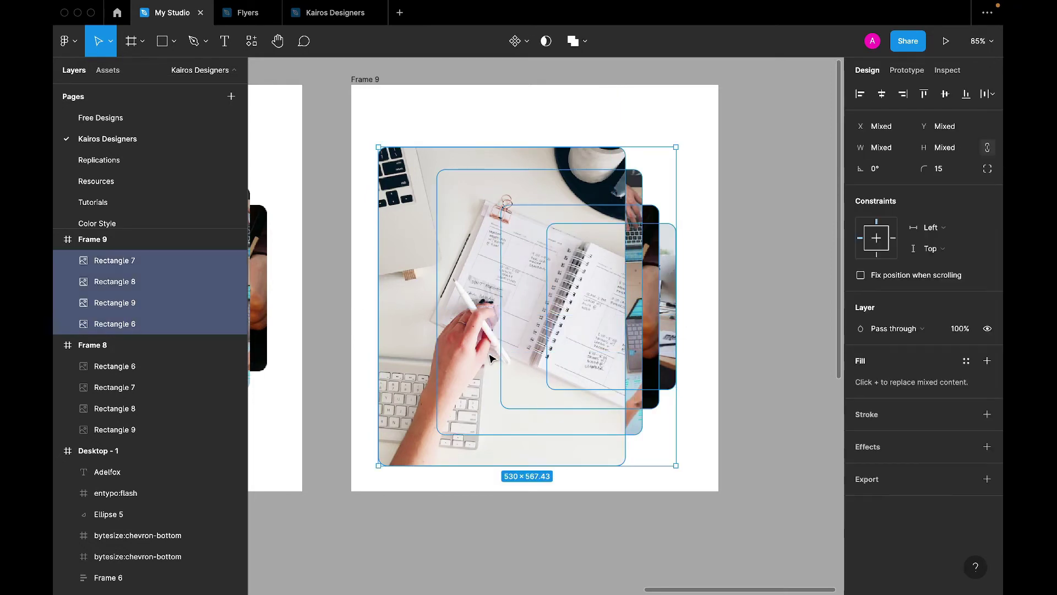
pyautogui.moveTo(490, 358)
pyautogui.mouseDown()
pyautogui.moveTo(519, 329)
pyautogui.moveTo(498, 348)
pyautogui.moveTo(499, 339)
pyautogui.mouseUp()
pyautogui.scroll(-5, 498, 343)
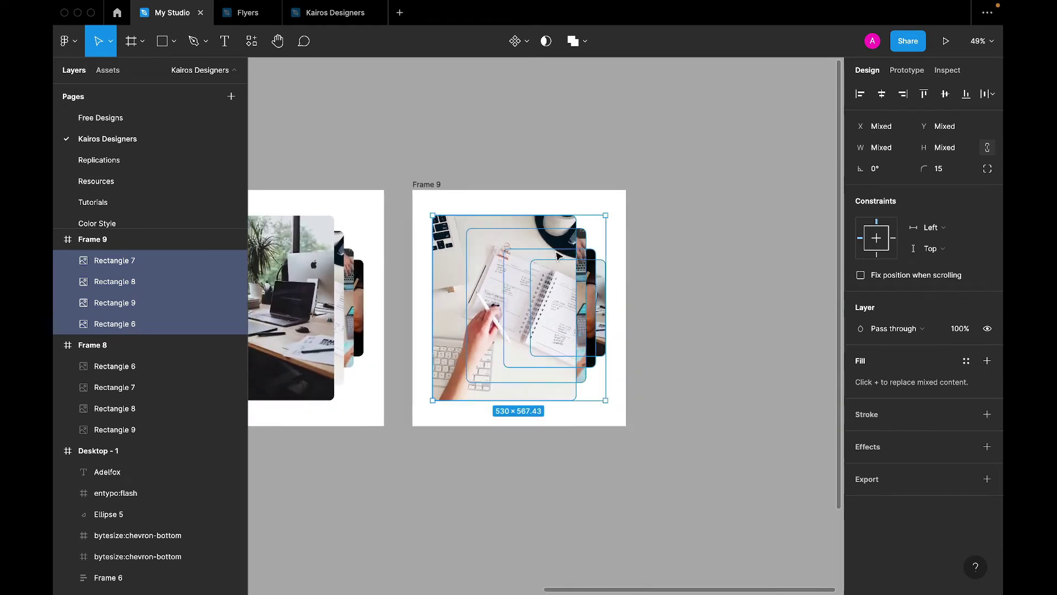
pyautogui.scroll(-5, 421, 189)
pyautogui.scroll(-1, 419, 190)
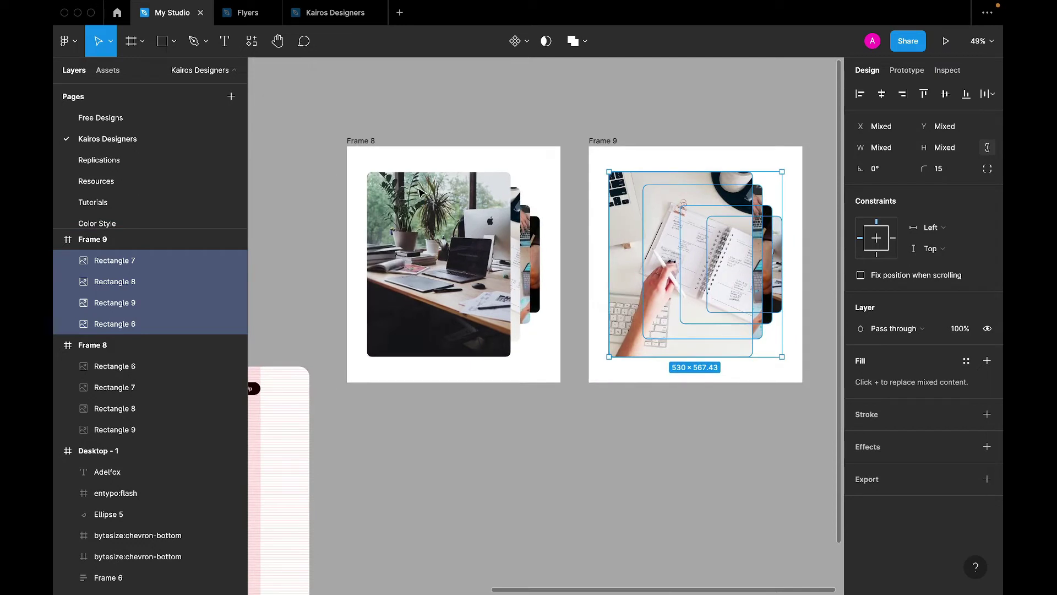
# - Alt-drag Frame 9 into a Frame 10 copy below Frame 8, deleting the extra Frame 11
pyautogui.click(620, 143)
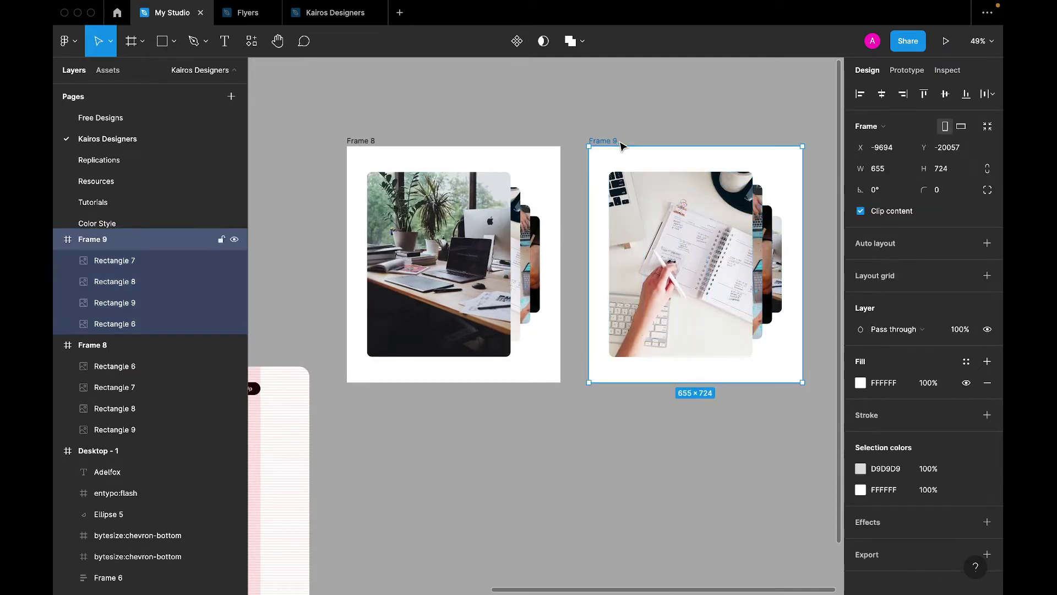
pyautogui.moveTo(687, 160); pyautogui.dragTo(446, 413)
pyautogui.scroll(-3, 444, 412)
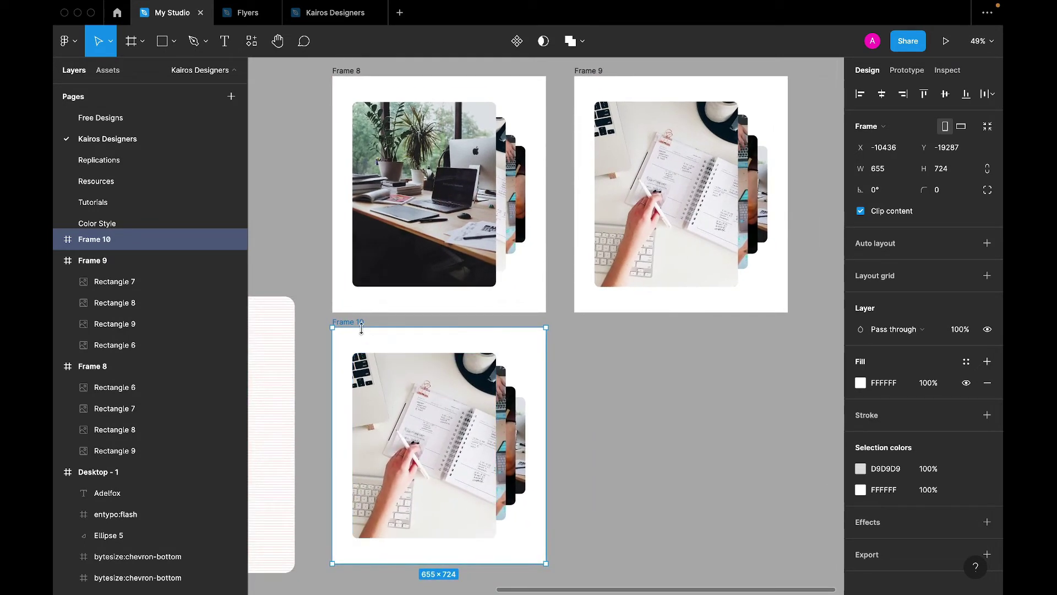
pyautogui.moveTo(361, 342); pyautogui.dragTo(604, 344)
pyautogui.scroll(-1, 604, 344)
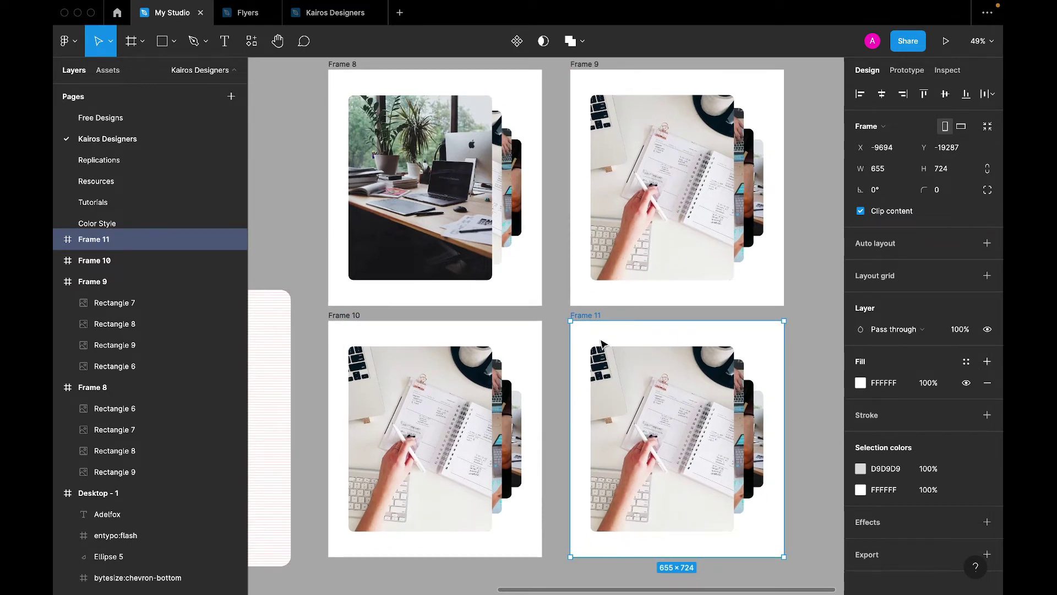
pyautogui.press('Delete')
pyautogui.scroll(-2, 385, 435)
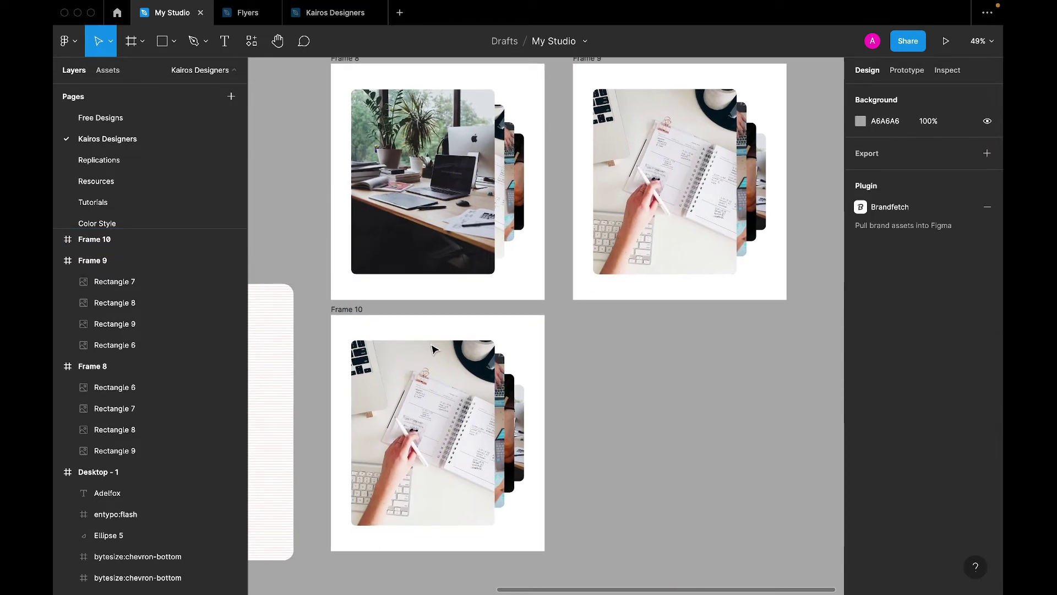
pyautogui.scroll(5, 352, 459)
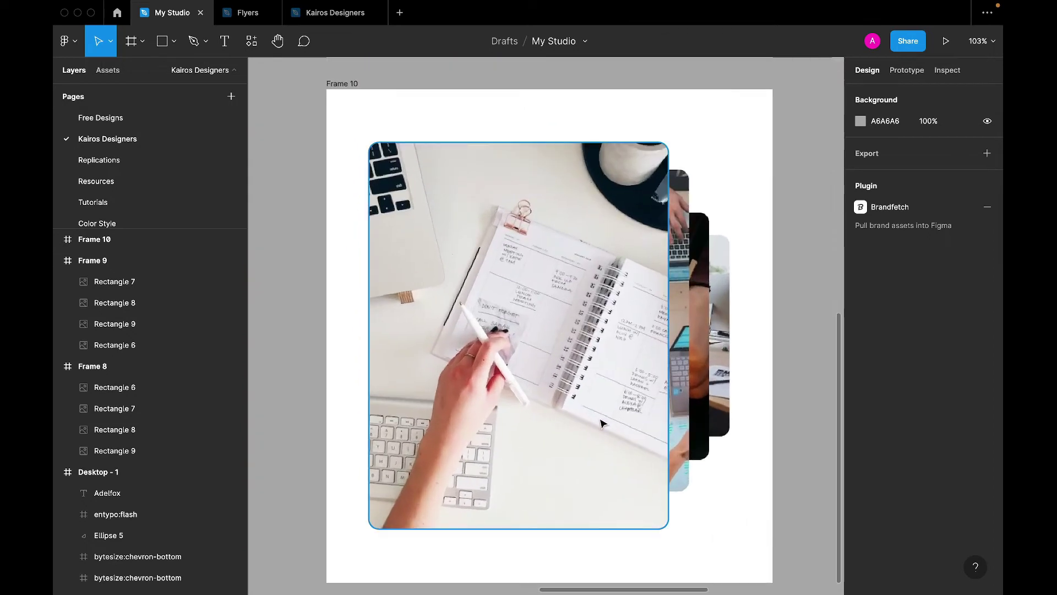
pyautogui.hscroll(3, 602, 424)
pyautogui.scroll(1, 601, 423)
# - Resize Frame 10's notebook photo to 230 wide and recentre its card stack
pyautogui.scroll(-1, 602, 423)
pyautogui.click(418, 358)
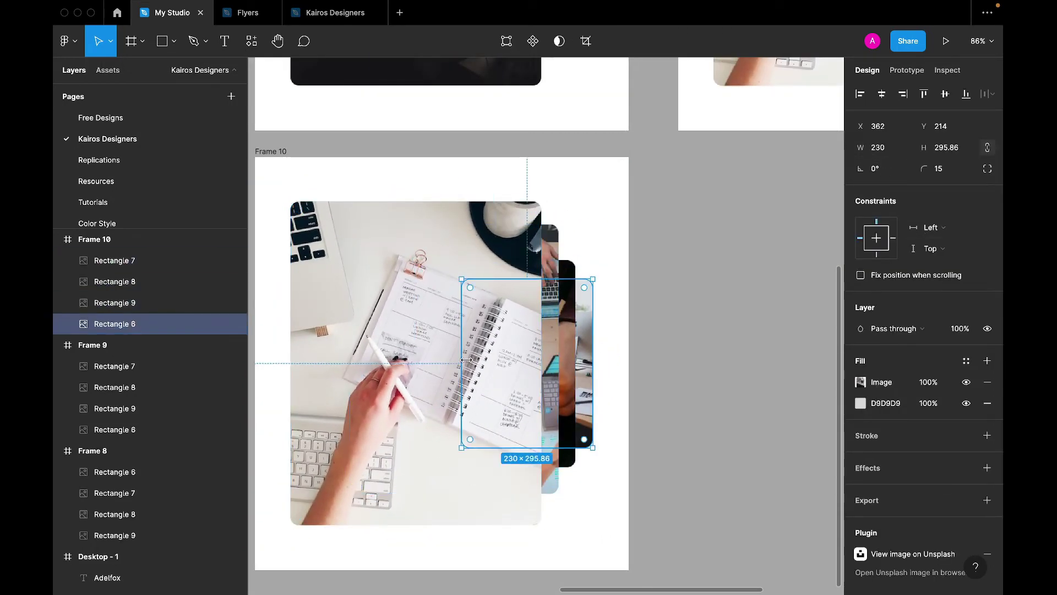
pyautogui.click(877, 147)
pyautogui.write('230')
pyautogui.press('Tab')
pyautogui.click(445, 361)
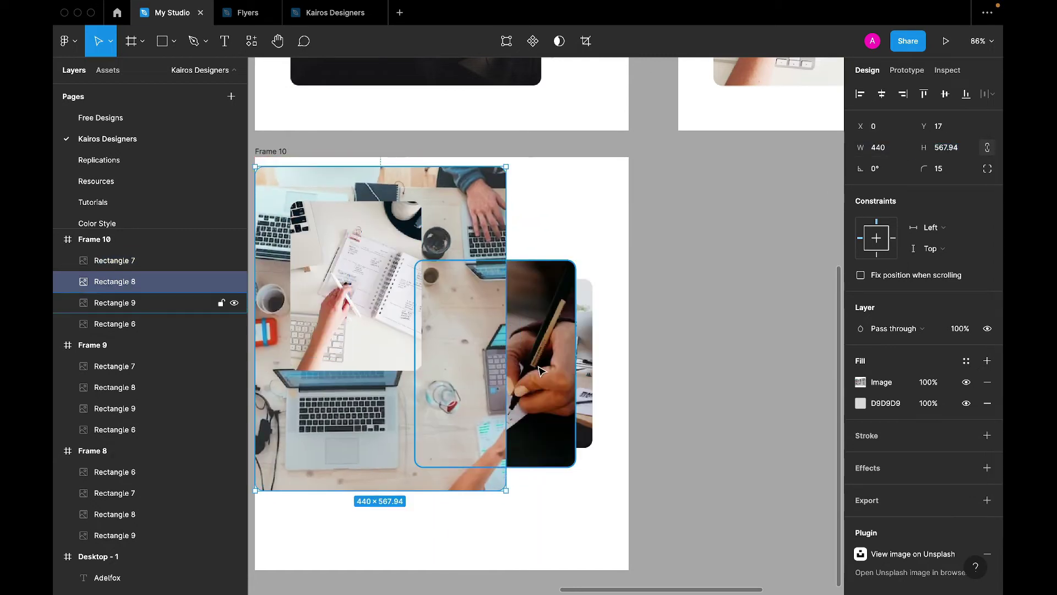
pyautogui.click(564, 391)
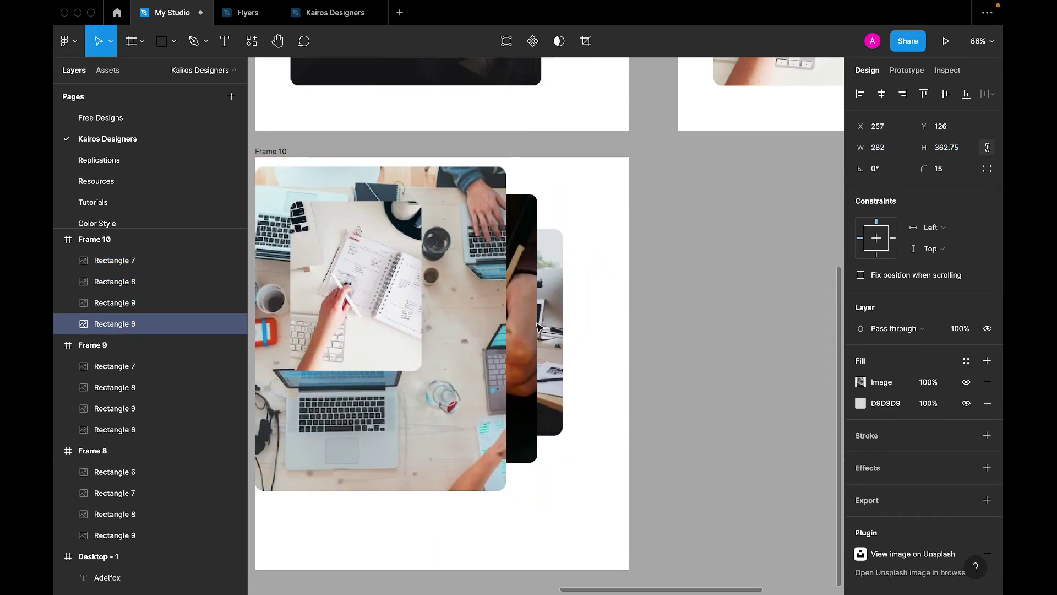
pyautogui.moveTo(343, 338); pyautogui.dragTo(501, 392)
pyautogui.hotkey('ctrl', 'z')
pyautogui.hotkey('ctrl', 'z')
pyautogui.hotkey('ctrl', 'z')
pyautogui.hotkey('ctrl', 'z')
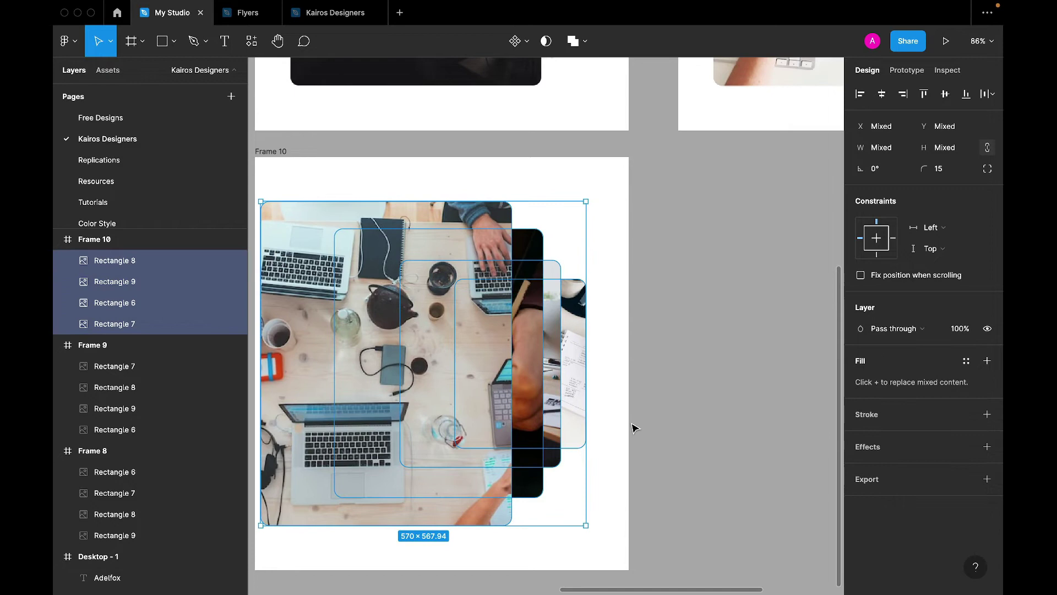
pyautogui.moveTo(554, 392); pyautogui.dragTo(533, 392)
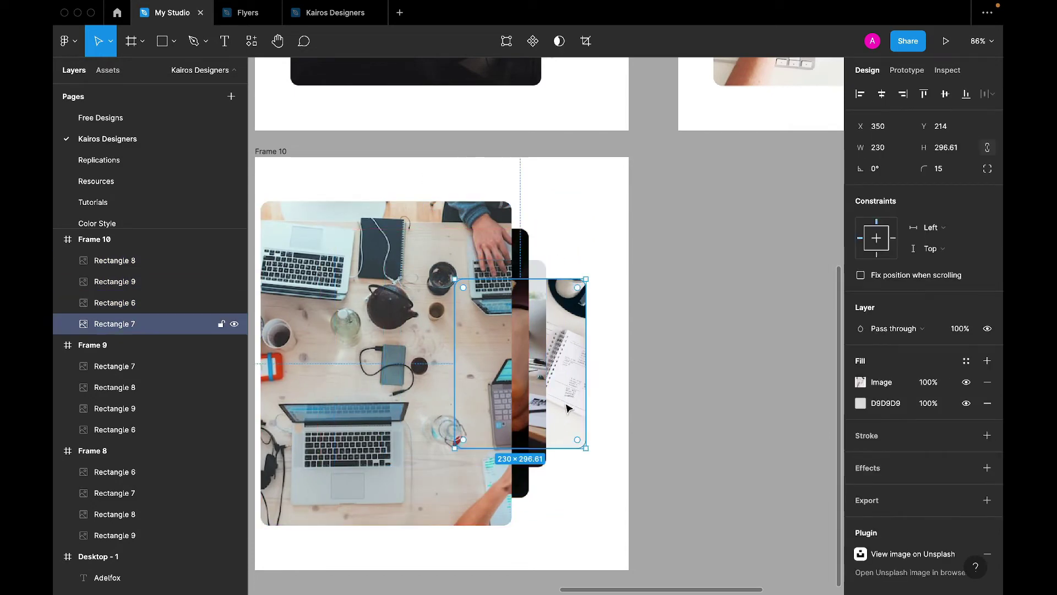
pyautogui.hotkey('ctrl', 'a')
pyautogui.moveTo(414, 420); pyautogui.dragTo(439, 421)
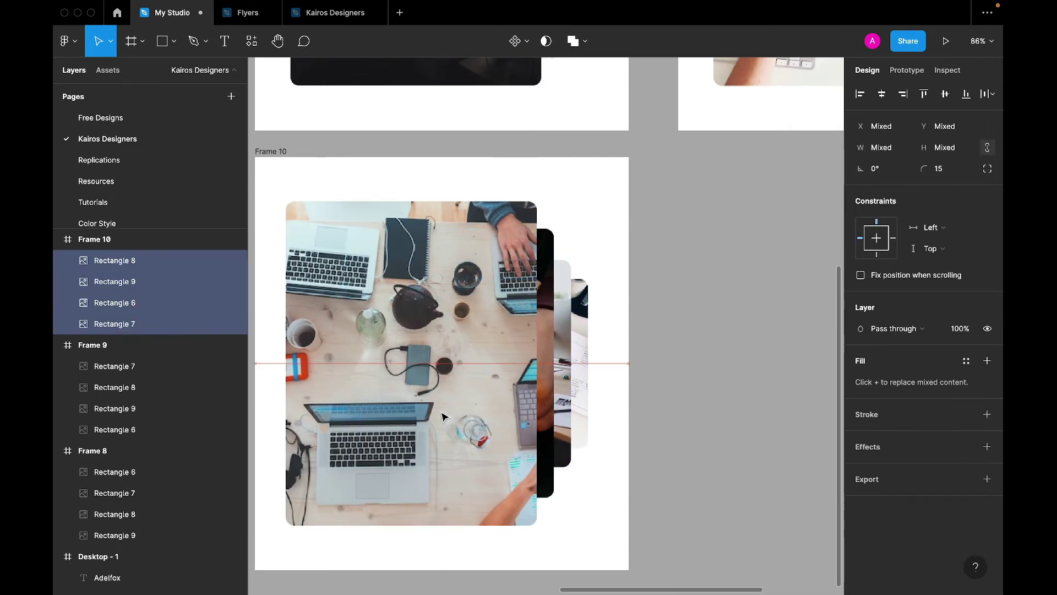
pyautogui.scroll(-3, 439, 420)
# - Duplicate Frame 10 as Frame 11 and set two of its cards to 230 and 366 wide
pyautogui.click(270, 150)
pyautogui.hotkey('ctrl', 'd')
pyautogui.scroll(3, 661, 236)
pyautogui.click(661, 330)
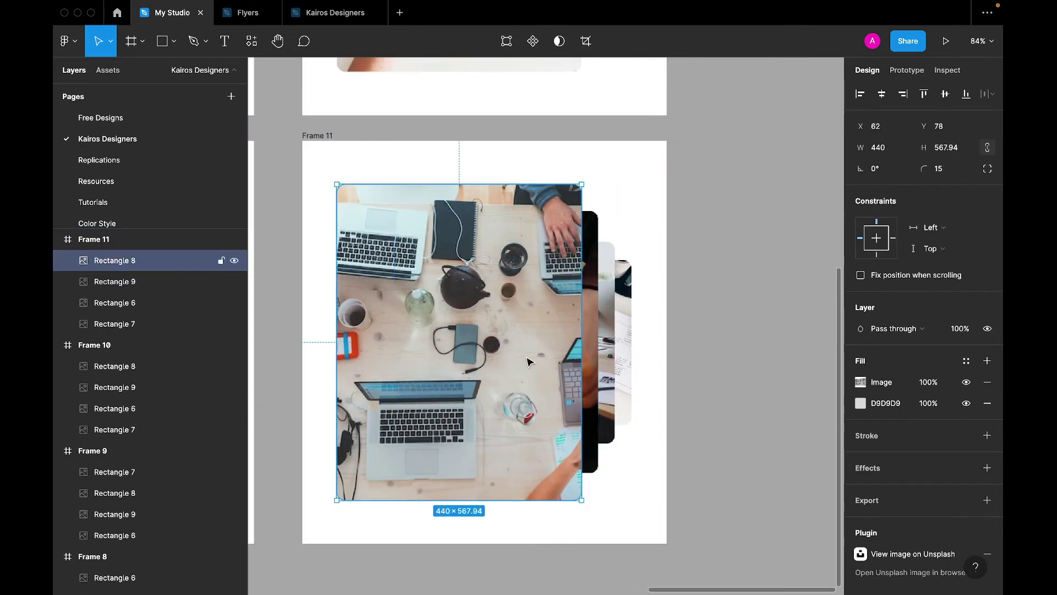
pyautogui.click(883, 148)
pyautogui.write('230')
pyautogui.press('Tab')
pyautogui.click(529, 276)
pyautogui.click(884, 147)
pyautogui.write('366')
pyautogui.press('Tab')
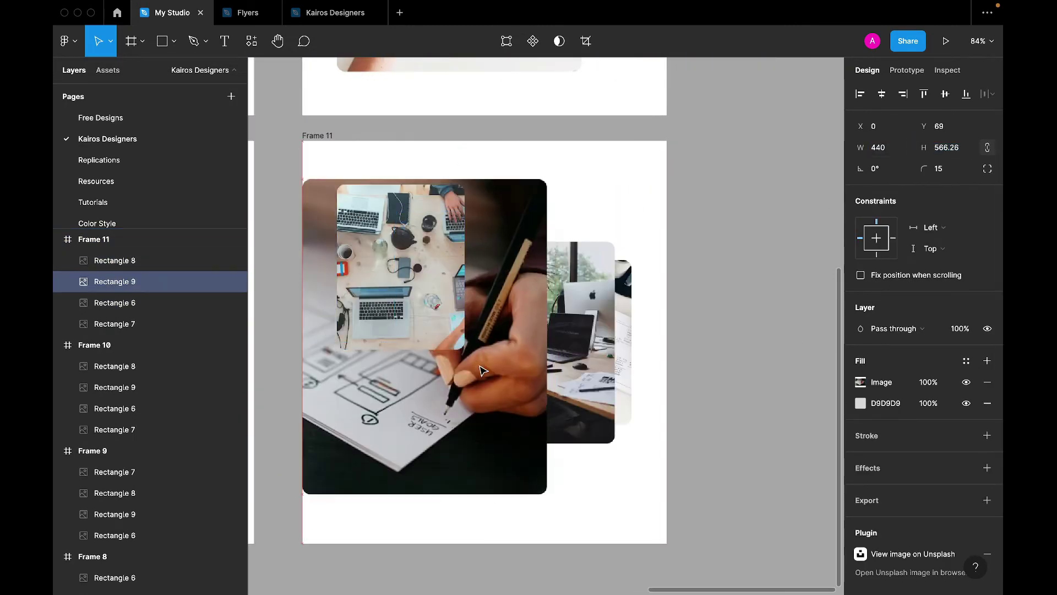
# - Set another card to 366, then rework Frame 11's stack so the sketching-hand photo leads
pyautogui.click(586, 314)
pyautogui.click(884, 147)
pyautogui.write('366')
pyautogui.press('Tab')
pyautogui.hotkey('ctrl', 'z')
pyautogui.hotkey('ctrl', 'z')
pyautogui.hotkey('ctrl', 'z')
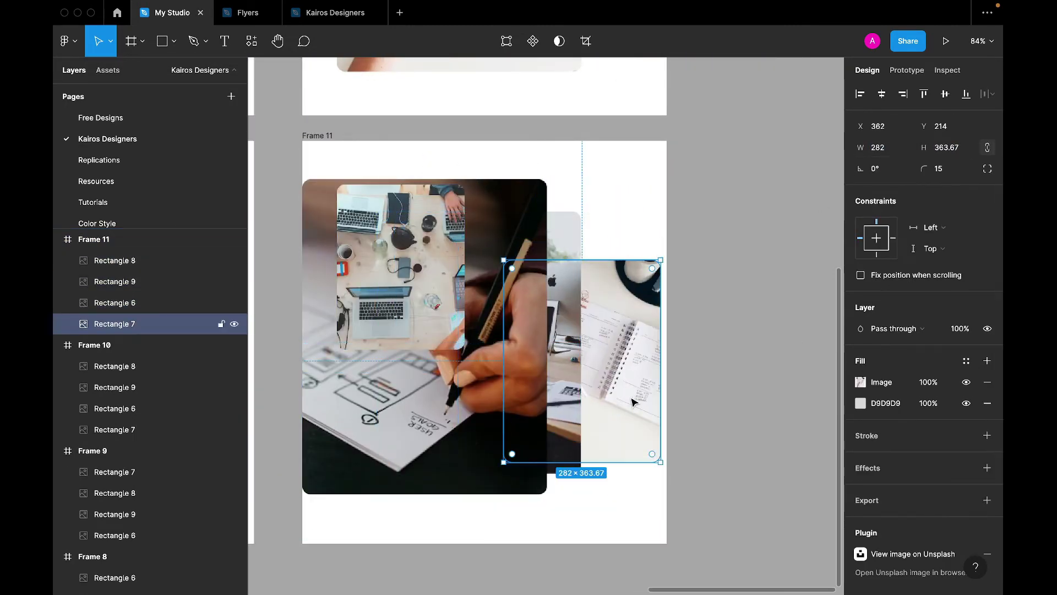
pyautogui.hotkey('ctrl', 'z')
pyautogui.hotkey('ctrl', 'z')
pyautogui.hotkey('ctrl', 'z')
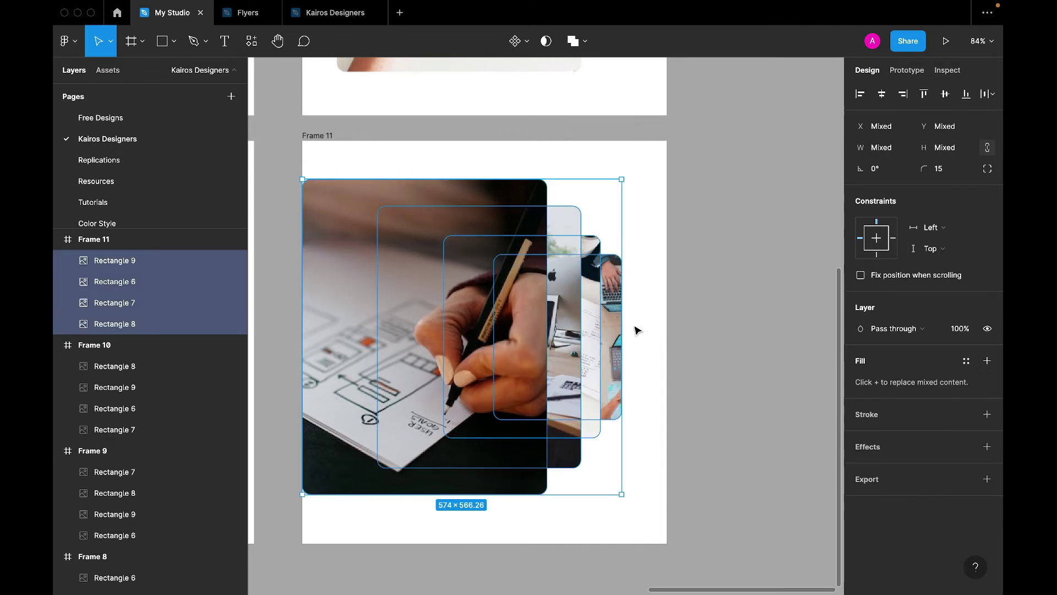
pyautogui.hotkey('ctrl', 'z')
pyautogui.hotkey('ctrl', 'z')
pyautogui.hotkey('ctrl', 'z')
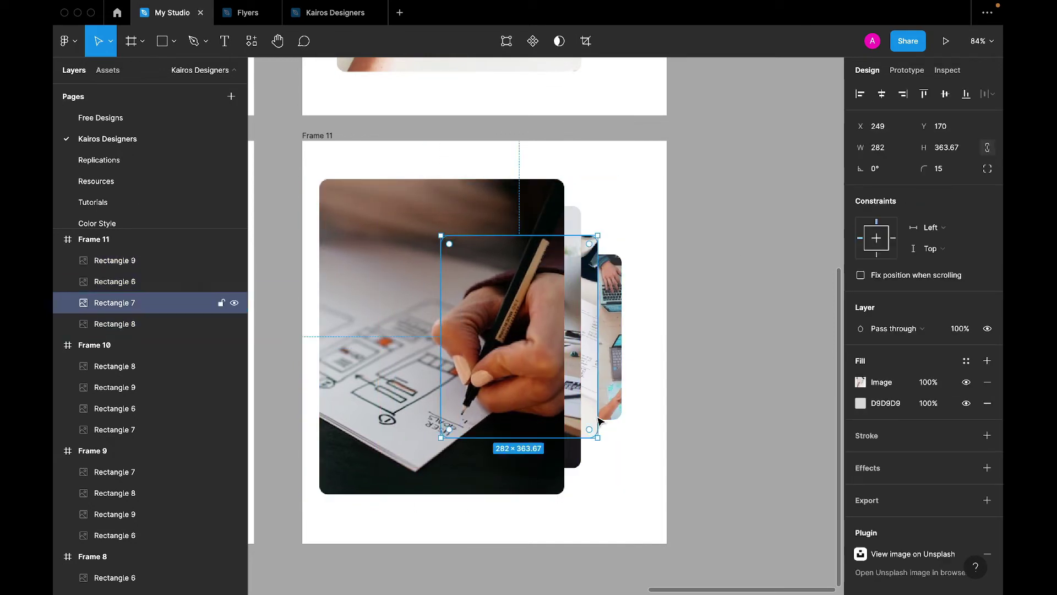
pyautogui.hotkey('ctrl', 'z')
pyautogui.scroll(-5, 650, 360)
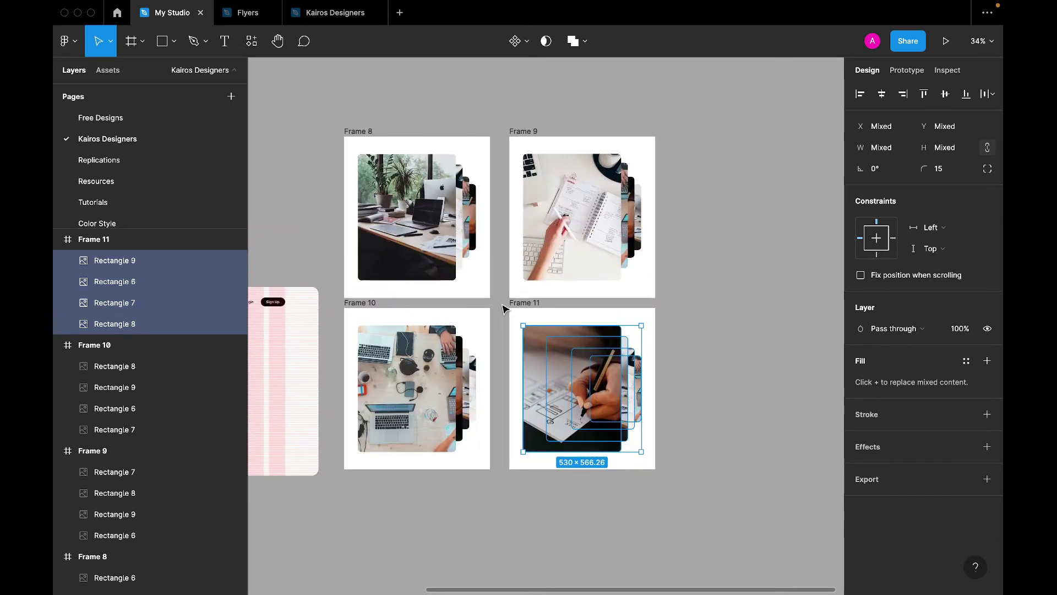
# - Match Frame 11's front card to Frames 8–10 at X 62, Y 79, then select all four frames
pyautogui.scroll(3, 501, 390)
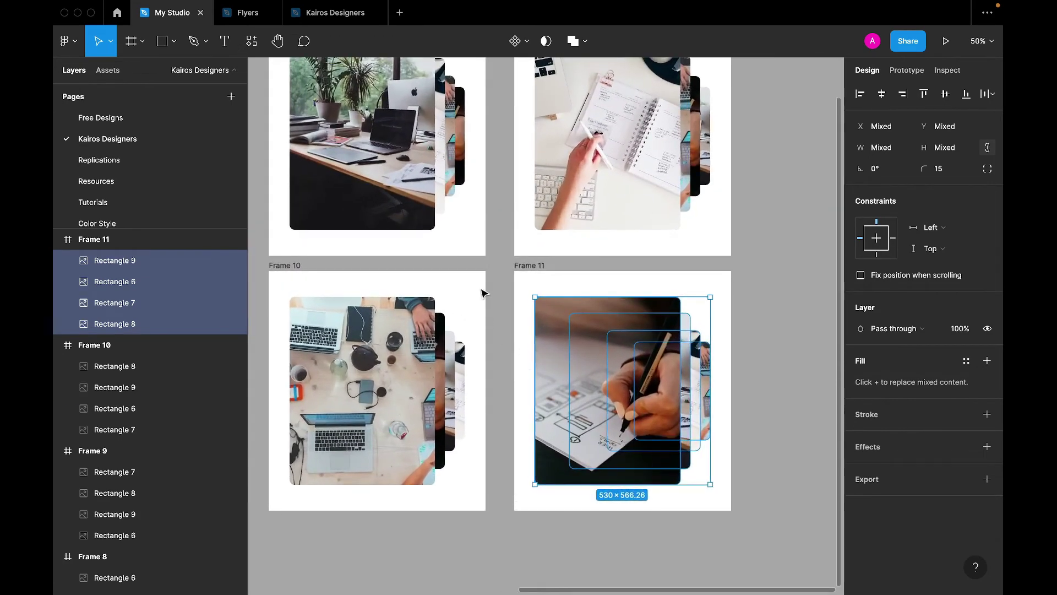
pyautogui.scroll(1, 484, 290)
pyautogui.scroll(2, 410, 184)
pyautogui.click(368, 248)
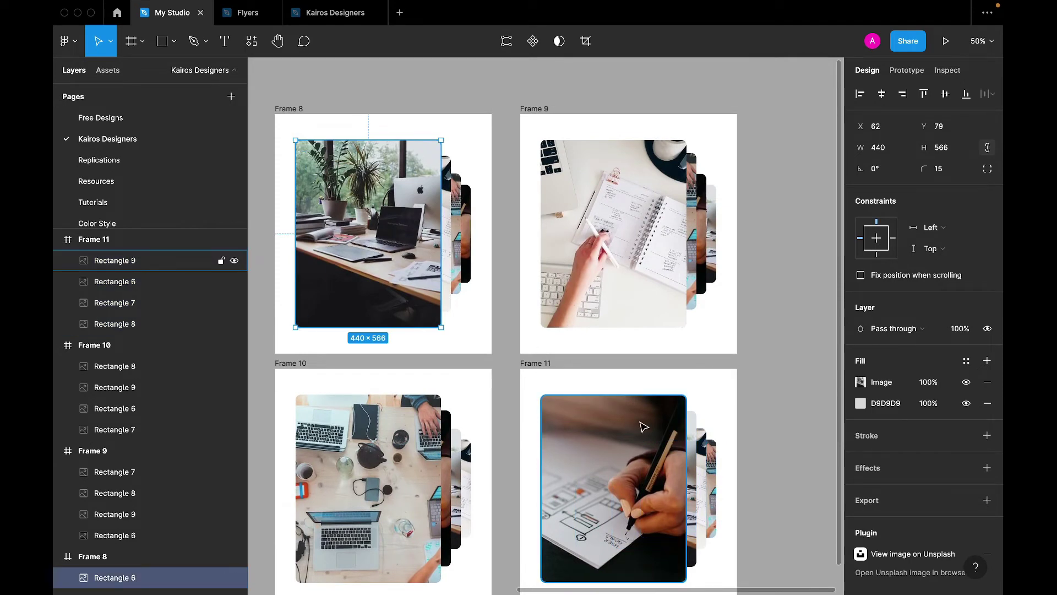
pyautogui.click(693, 492)
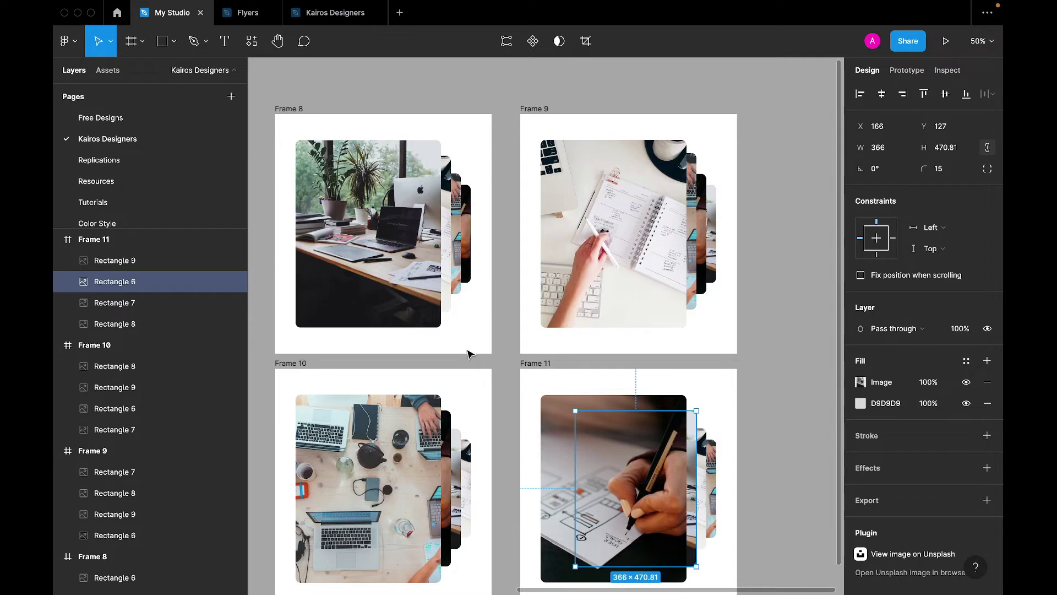
pyautogui.click(391, 289)
pyautogui.click(606, 259)
pyautogui.click(374, 468)
pyautogui.click(589, 438)
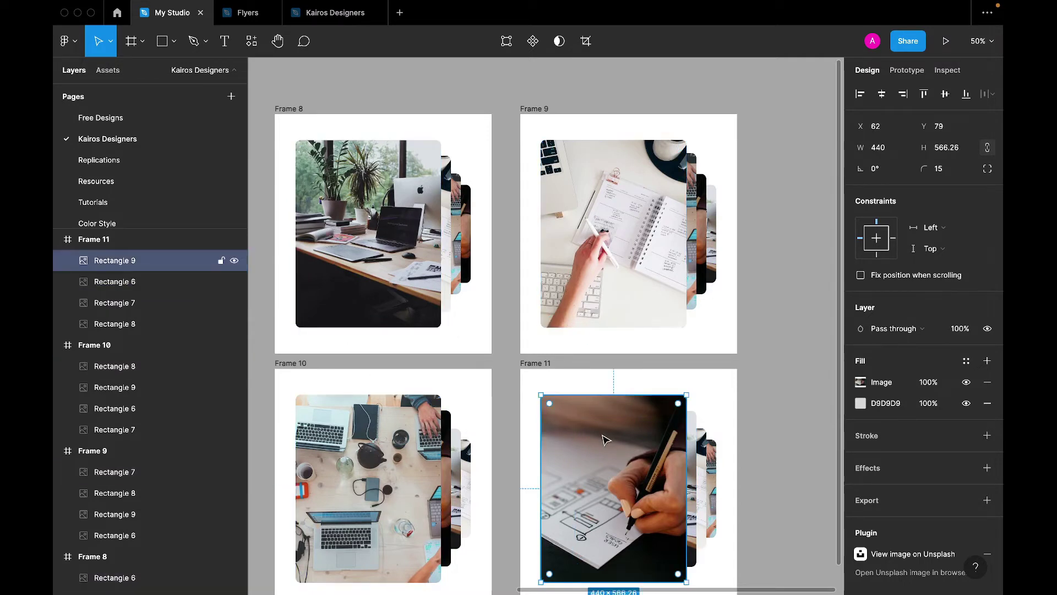
pyautogui.scroll(-2, 606, 439)
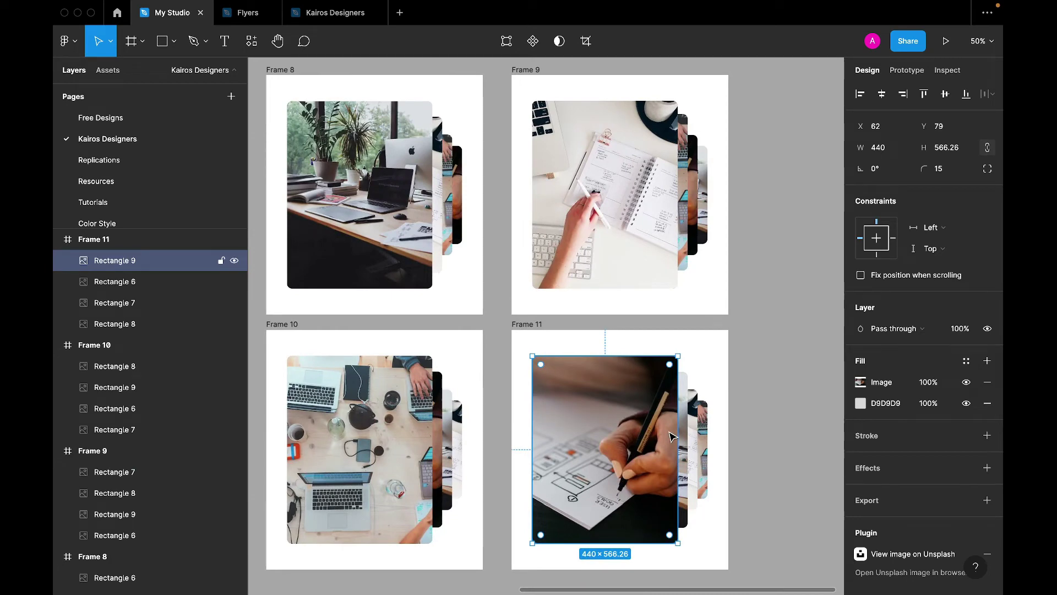
pyautogui.scroll(-5, 671, 437)
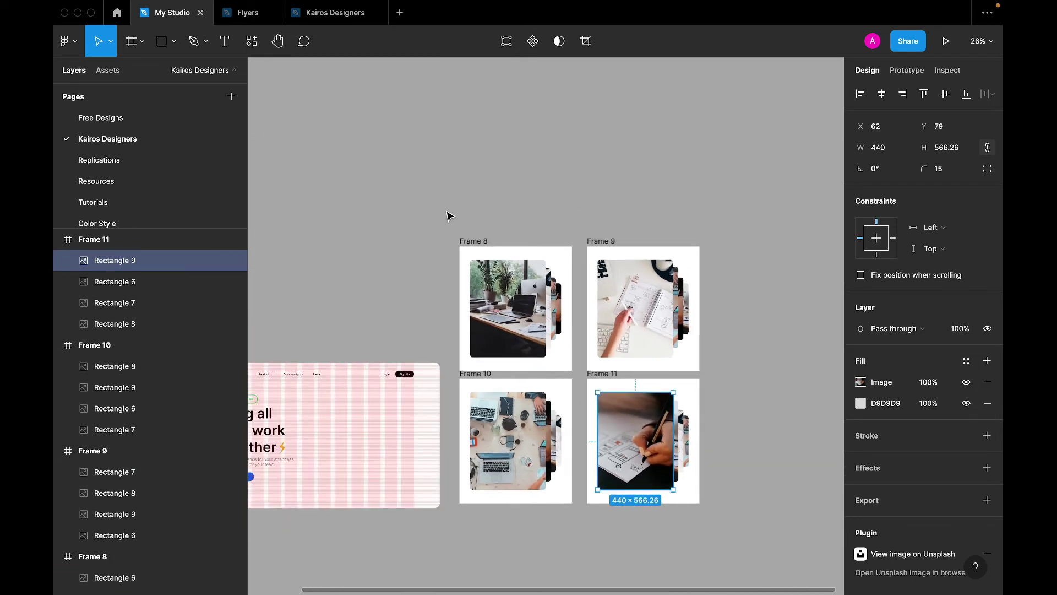
pyautogui.moveTo(447, 214); pyautogui.dragTo(732, 529)
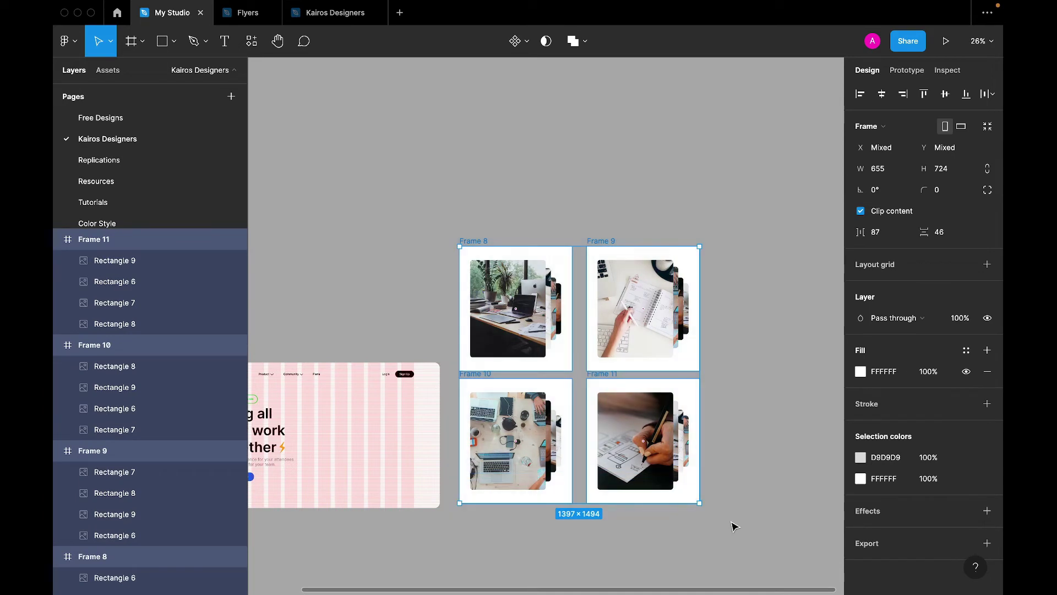
# - Use Create component set to merge Frames 8–11 into Component 1 with four variants
pyautogui.click(528, 43)
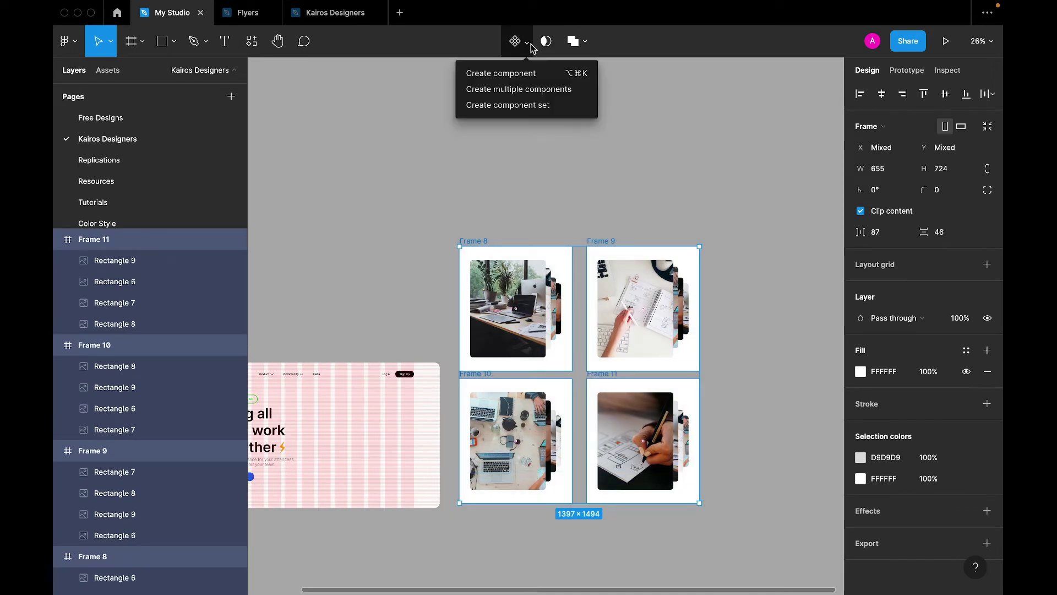
pyautogui.click(507, 110)
pyautogui.scroll(5, 624, 425)
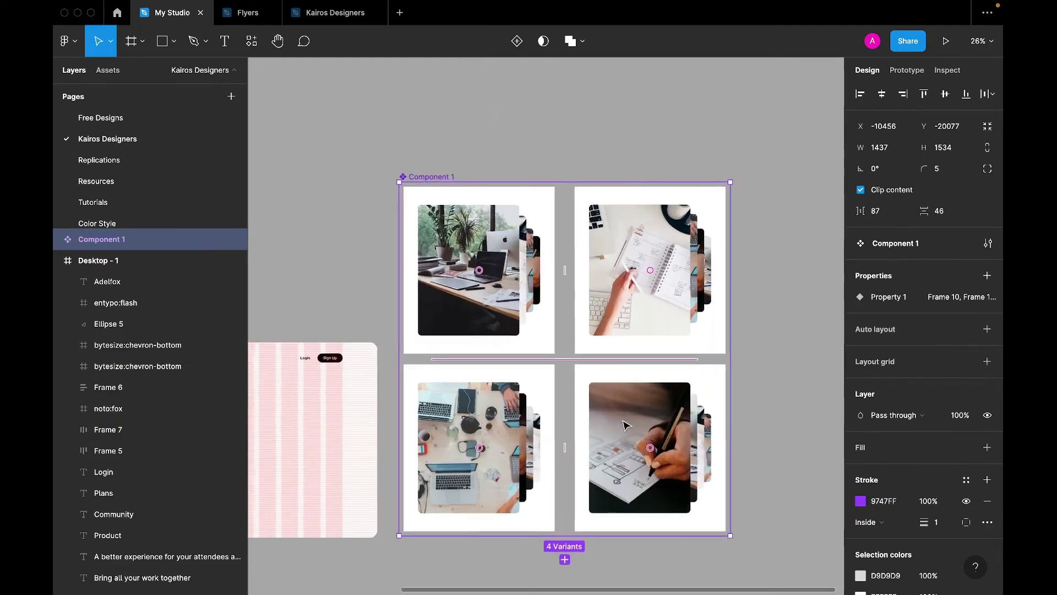
pyautogui.scroll(-1, 625, 425)
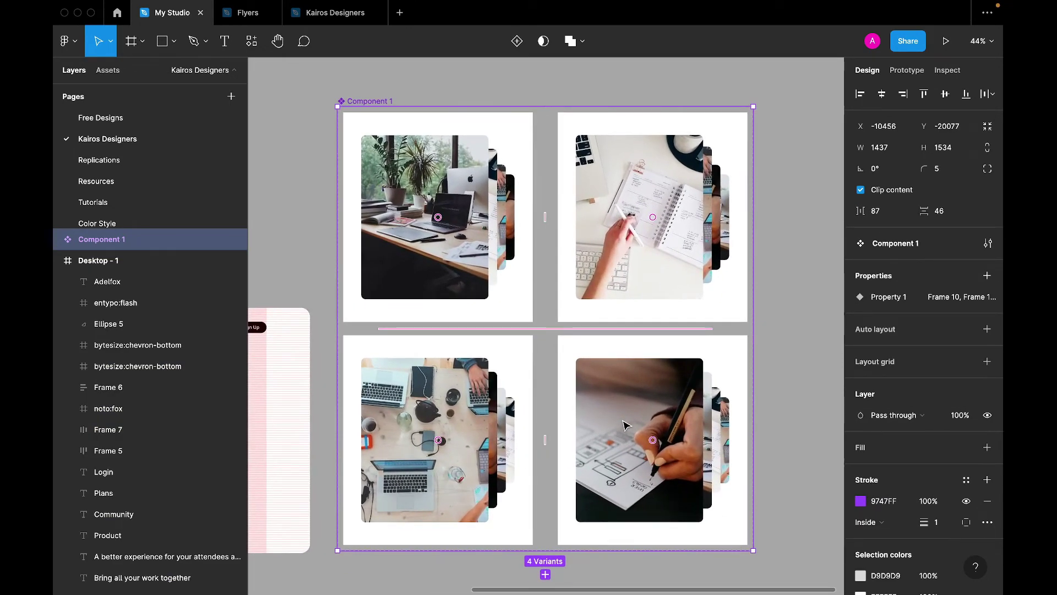
# - Link the first variant to Frame 9 with After delay 800ms, Smart animate and Ease in
pyautogui.click(916, 72)
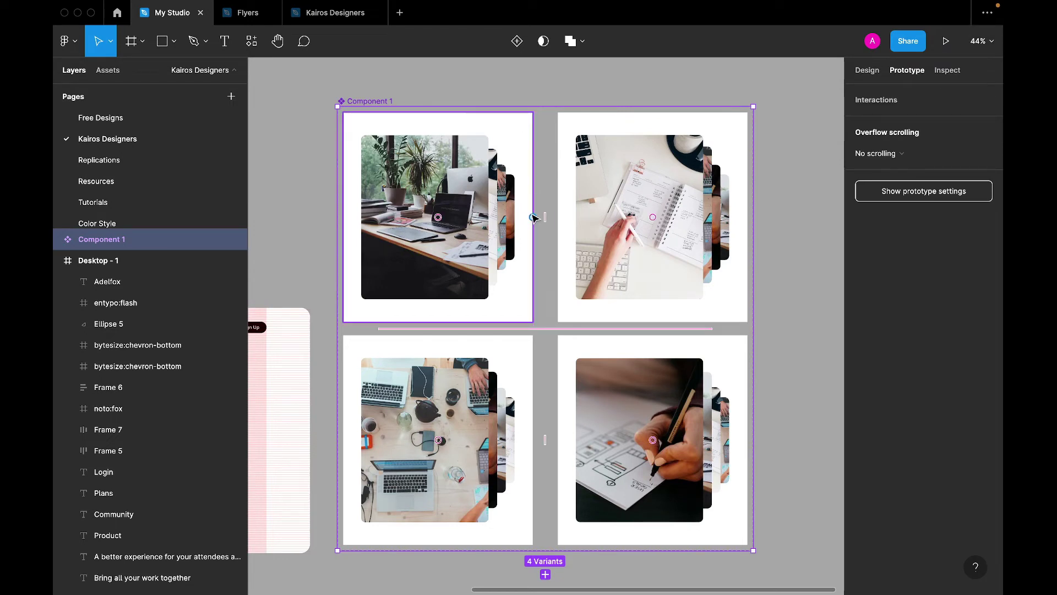
pyautogui.moveTo(534, 217); pyautogui.dragTo(566, 224)
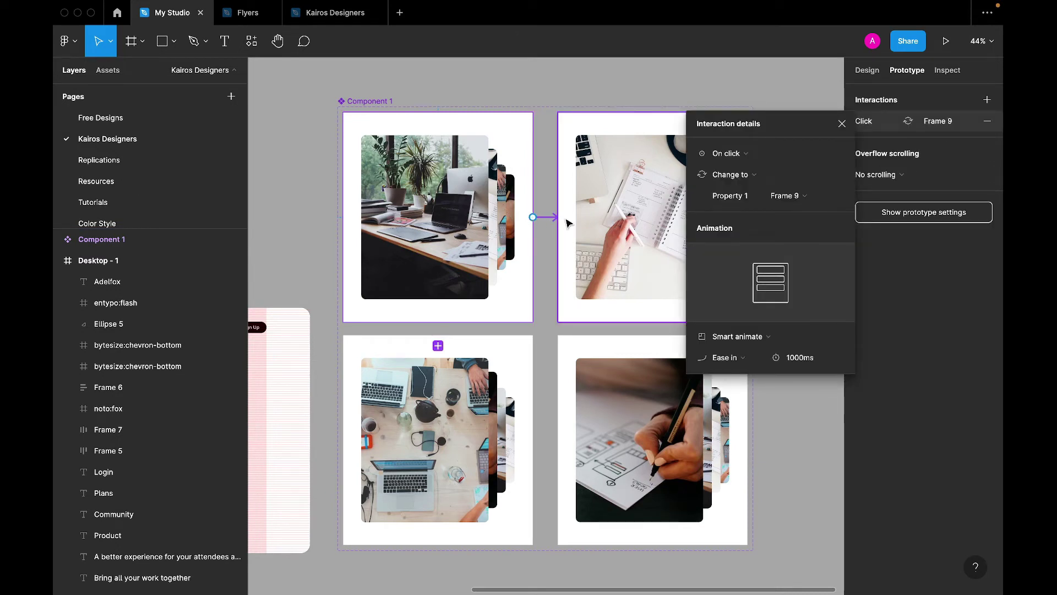
pyautogui.click(732, 159)
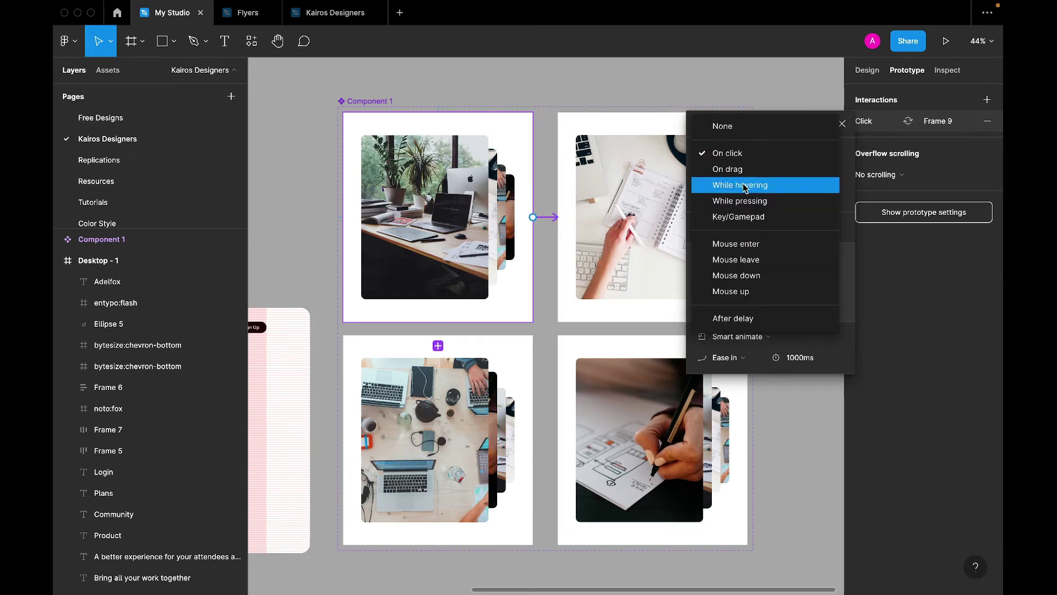
pyautogui.click(733, 319)
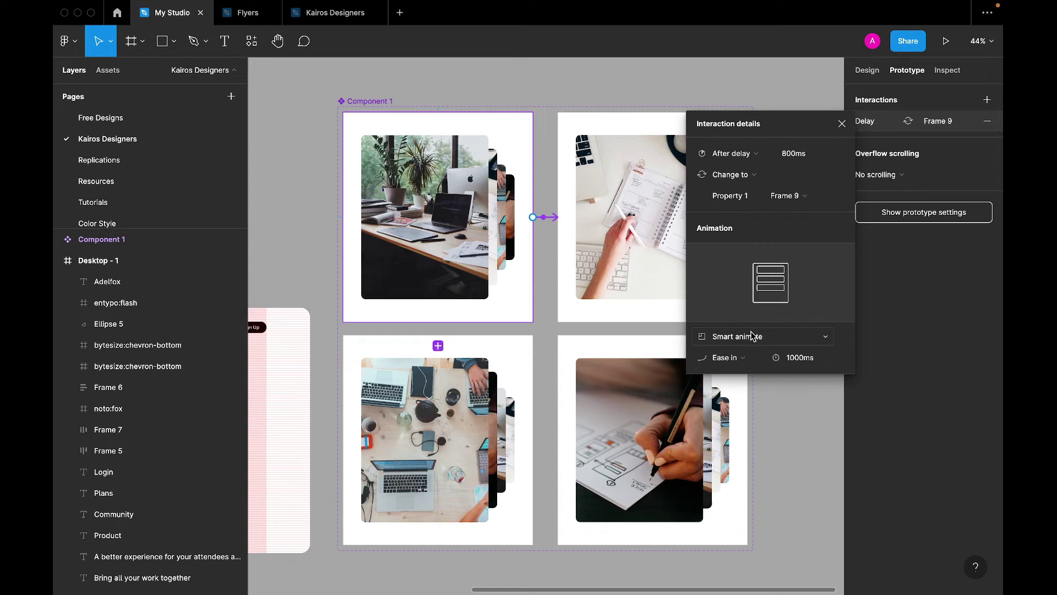
pyautogui.click(754, 357)
pyautogui.click(754, 357)
# - Link the Frame 9 variant to Frame 10 with an After delay trigger
pyautogui.click(842, 123)
pyautogui.click(703, 213)
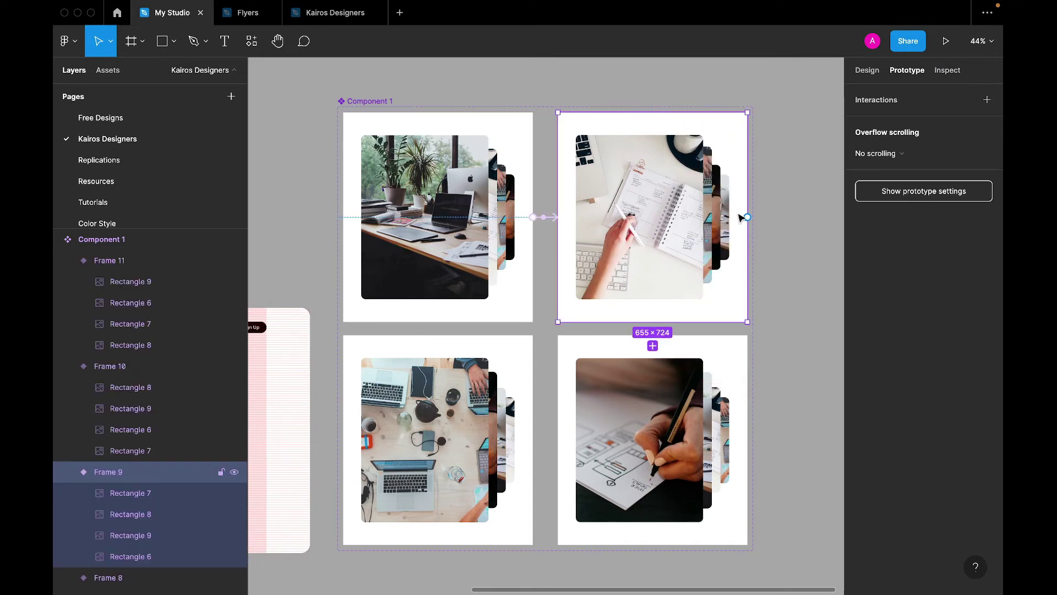
pyautogui.moveTo(747, 217); pyautogui.dragTo(352, 395)
pyautogui.click(749, 156)
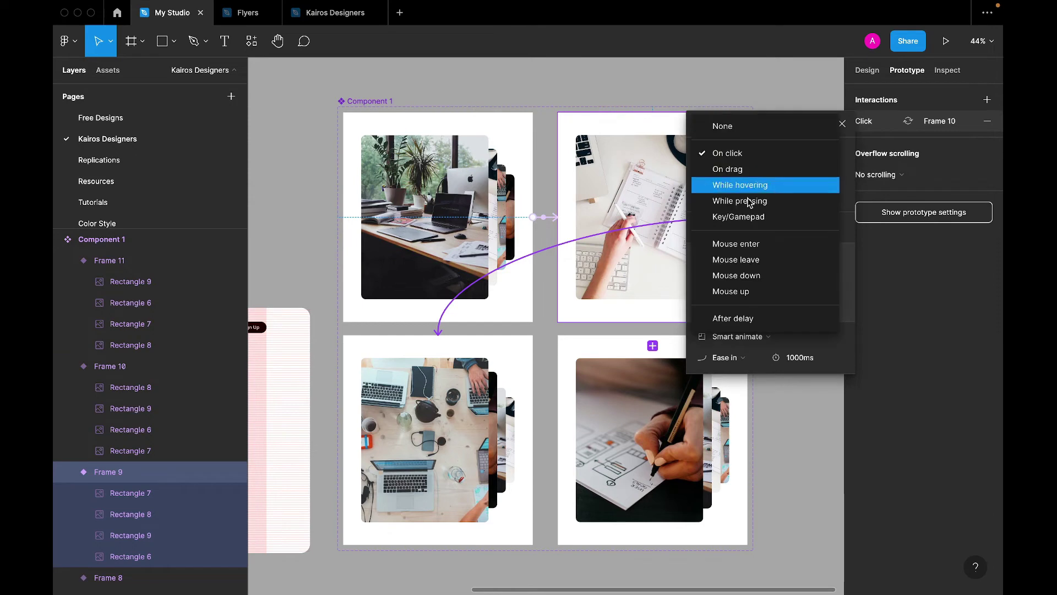
pyautogui.click(733, 319)
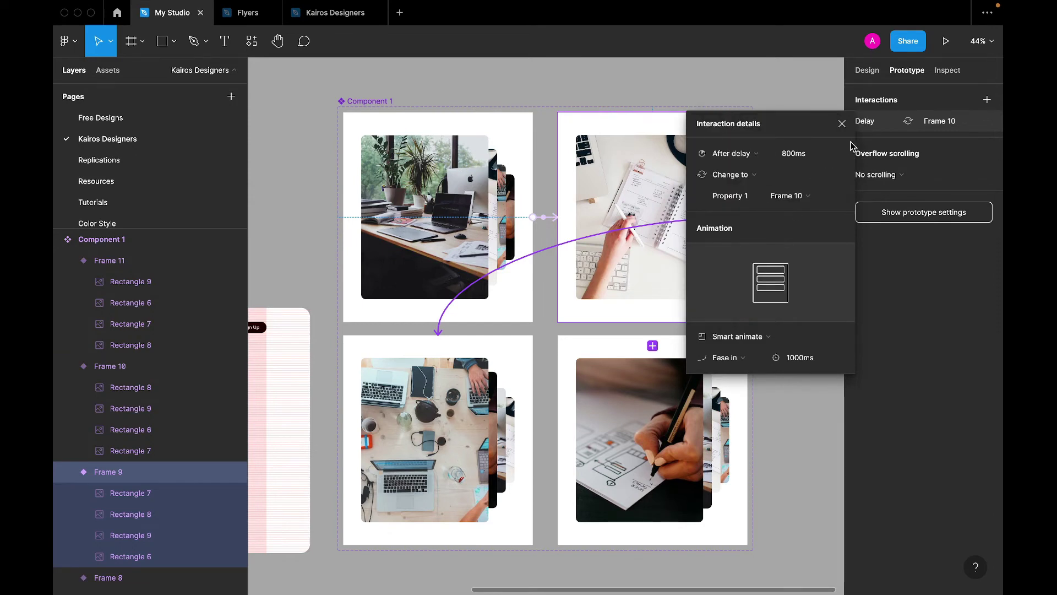
pyautogui.click(842, 124)
# - Link the Frame 10 variant to Frame 11 with an After delay trigger
pyautogui.click(528, 439)
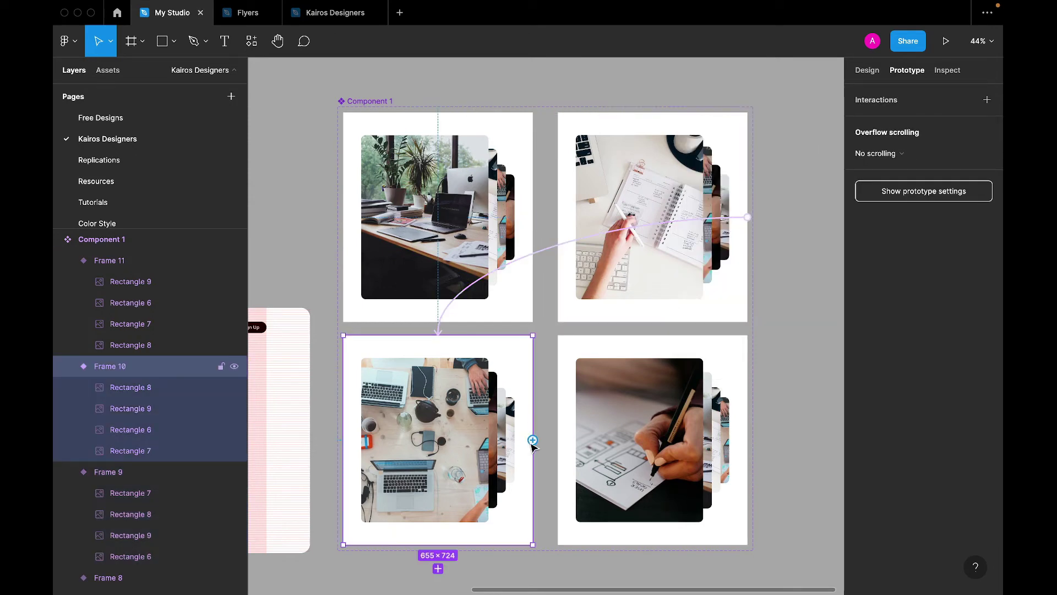
pyautogui.moveTo(532, 441); pyautogui.dragTo(573, 445)
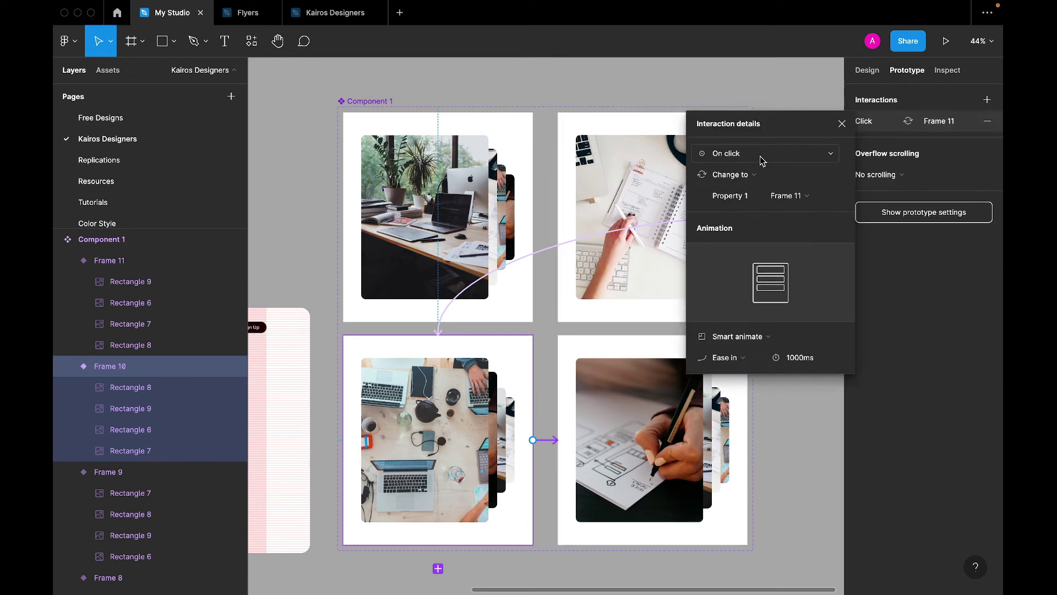
pyautogui.click(761, 160)
pyautogui.click(750, 319)
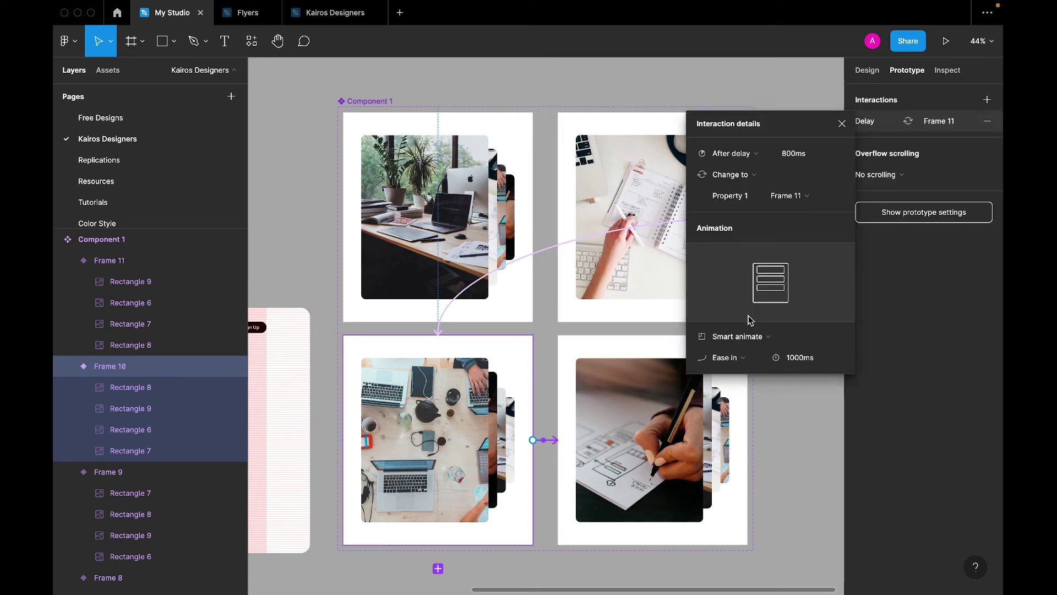
pyautogui.click(841, 124)
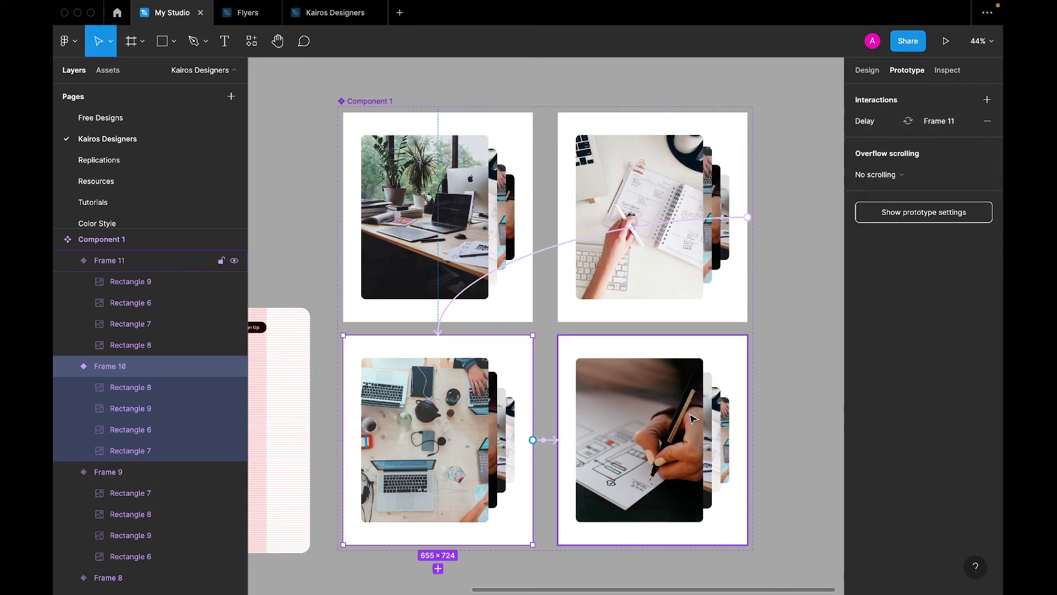
# - Link Frame 11 back to Frame 8, firing after an 800ms delay with Smart animate
pyautogui.click(730, 365)
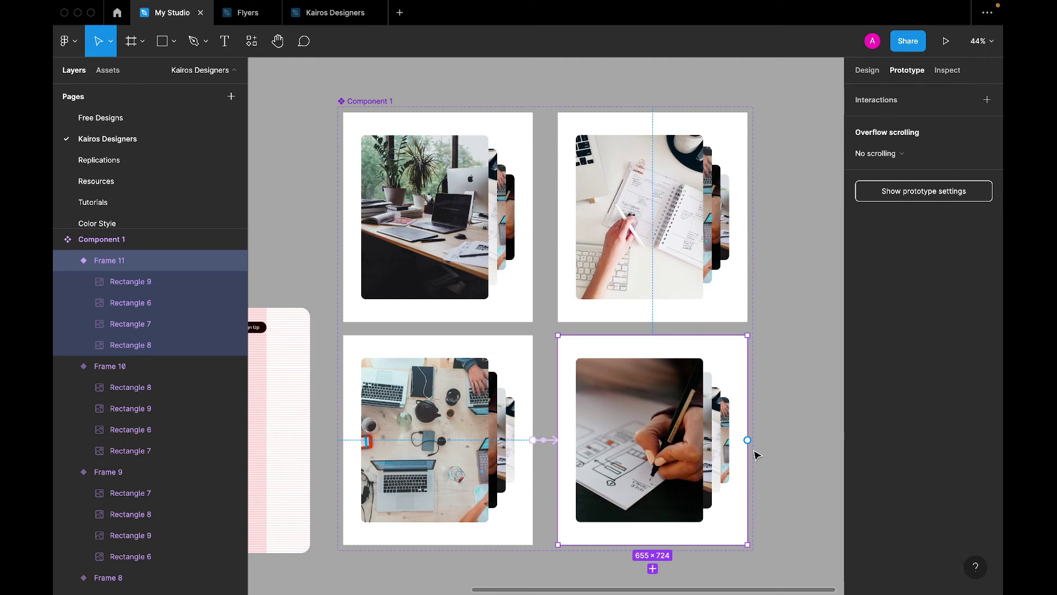
pyautogui.moveTo(747, 440); pyautogui.dragTo(461, 307)
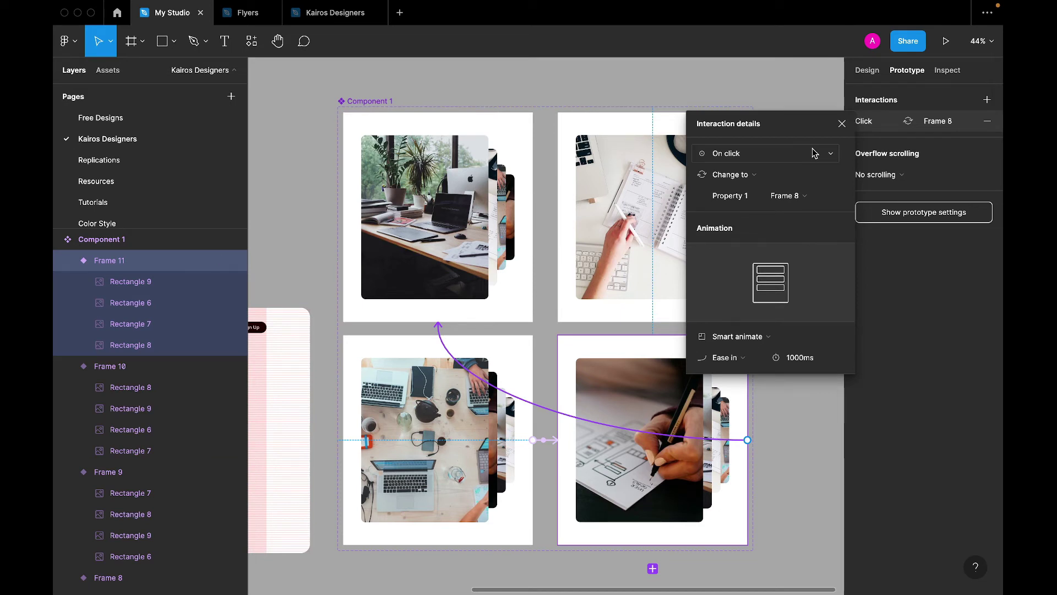
pyautogui.click(738, 153)
pyautogui.click(731, 322)
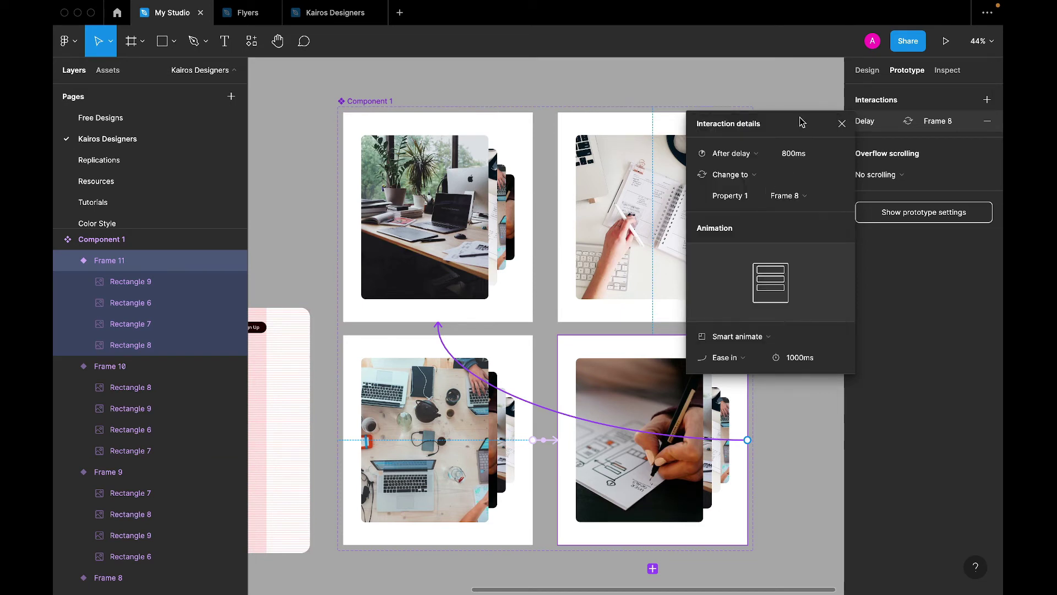
pyautogui.click(840, 124)
pyautogui.scroll(-2, 558, 292)
pyautogui.hscroll(-3, 557, 291)
pyautogui.scroll(2, 558, 292)
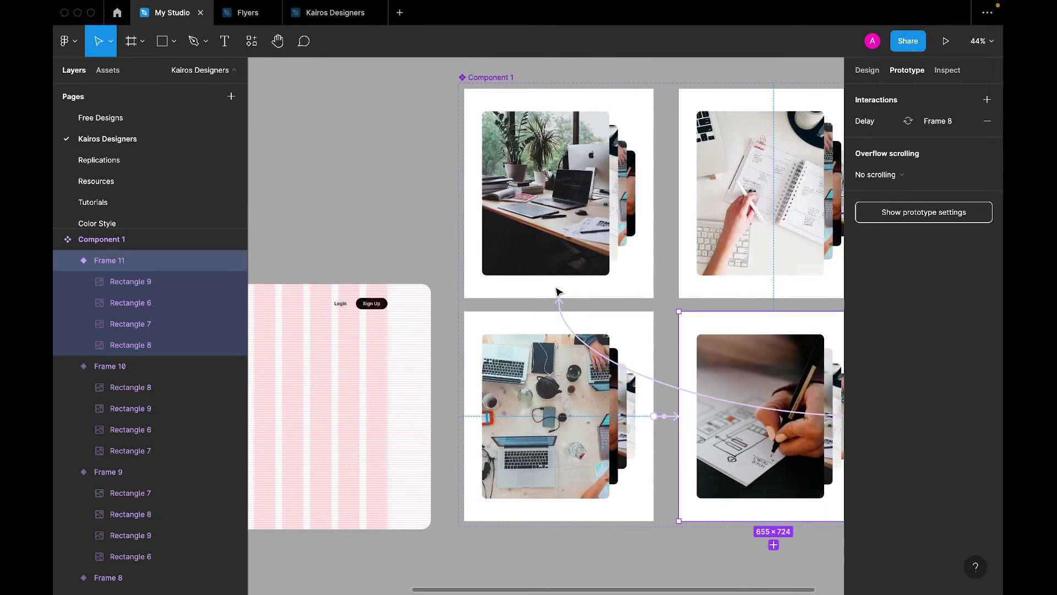
# - Select the Component 1 card-stack set and show the file's local components in Assets
pyautogui.click(461, 281)
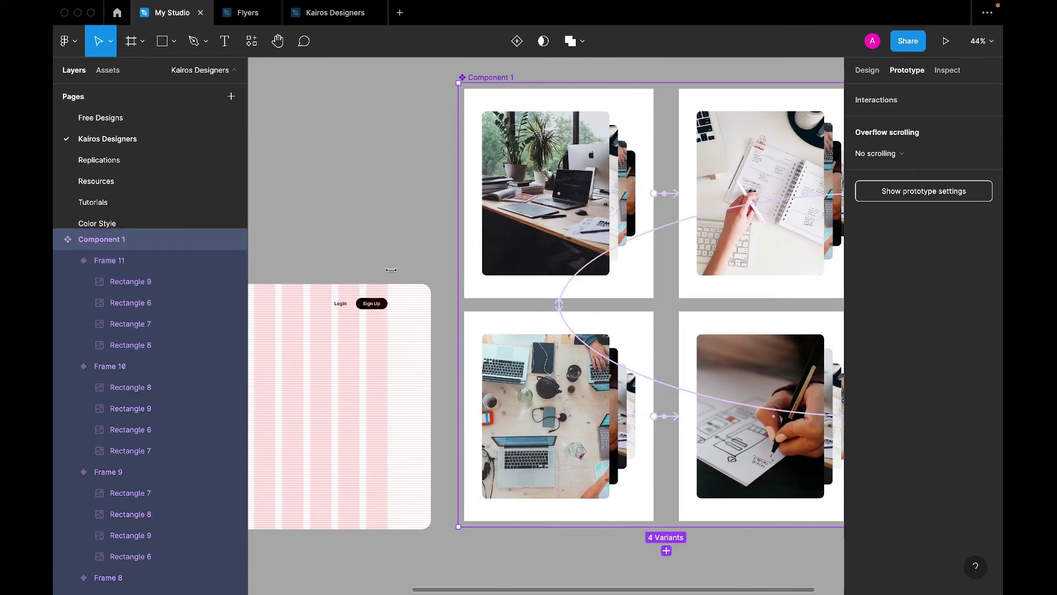
pyautogui.scroll(-4, 390, 281)
pyautogui.hscroll(-3, 390, 281)
pyautogui.scroll(1, 389, 288)
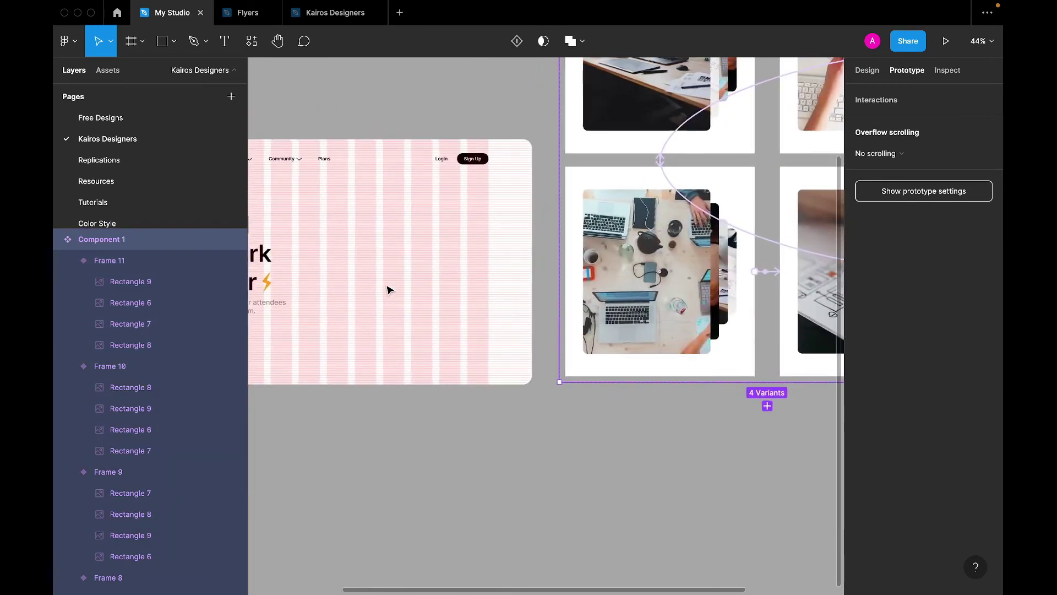
pyautogui.click(105, 70)
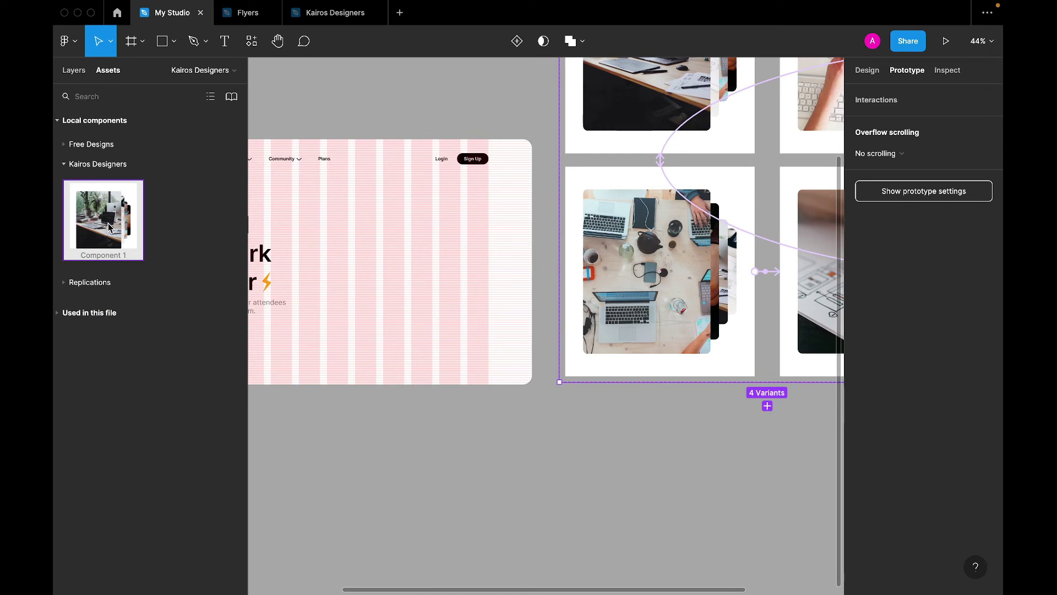
# - Drop a trial Component 1 instance onto the pink hero frame, nudge it, then delete it
pyautogui.moveTo(109, 226); pyautogui.dragTo(430, 272)
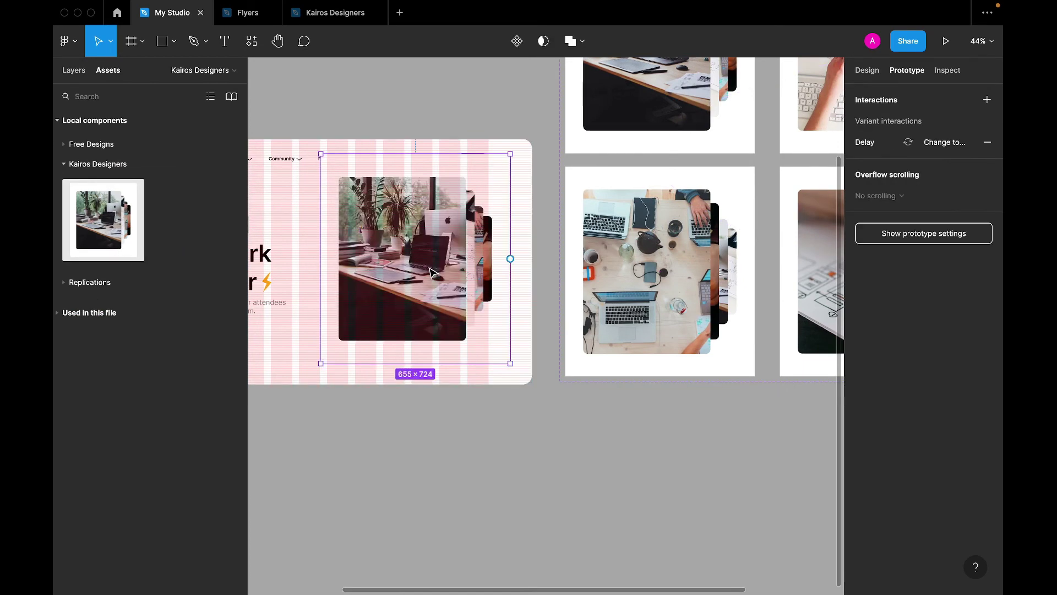
pyautogui.hscroll(-2, 431, 272)
pyautogui.scroll(1, 430, 272)
pyautogui.moveTo(501, 231); pyautogui.dragTo(487, 244)
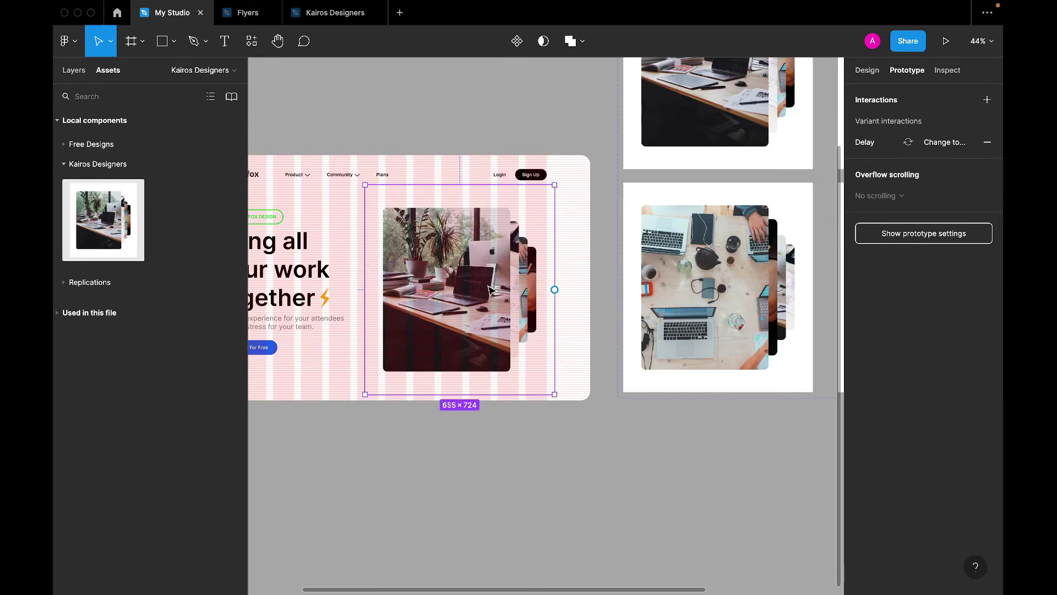
pyautogui.scroll(3, 626, 222)
pyautogui.hscroll(2, 626, 221)
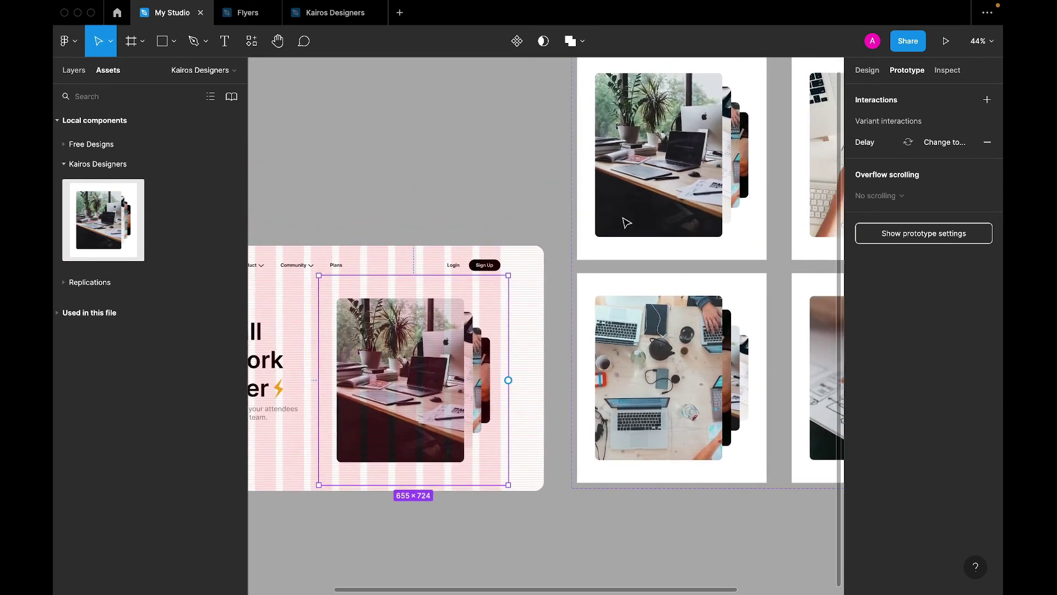
pyautogui.press('Delete')
# - Select all four card variants and hide their white fill in the Design panel
pyautogui.scroll(2, 405, 302)
pyautogui.hscroll(10, 405, 301)
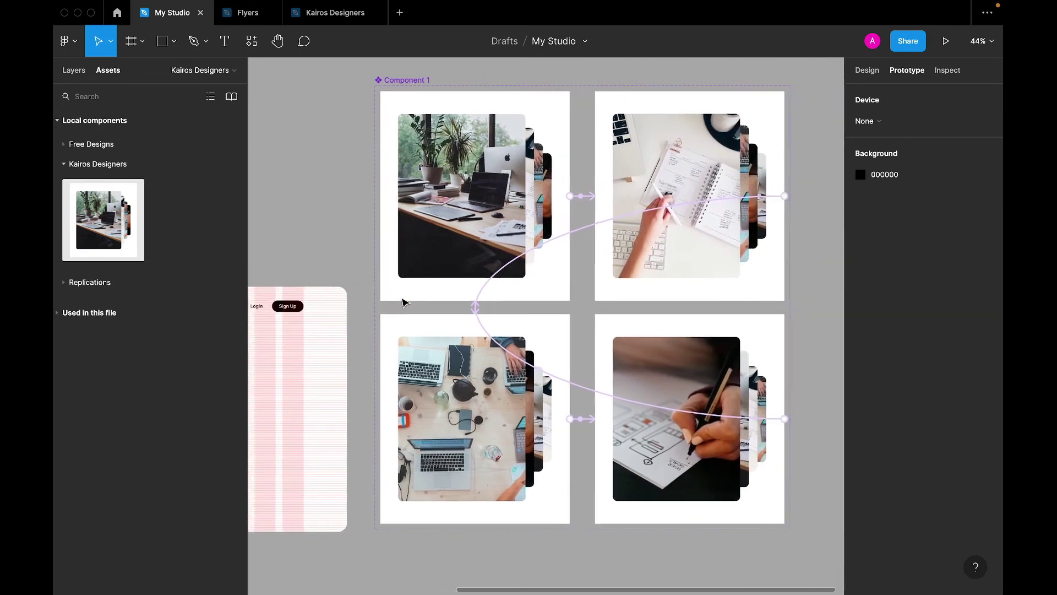
pyautogui.click(374, 104)
pyautogui.keyDown('shift'); pyautogui.click(621, 104); pyautogui.keyUp('shift')
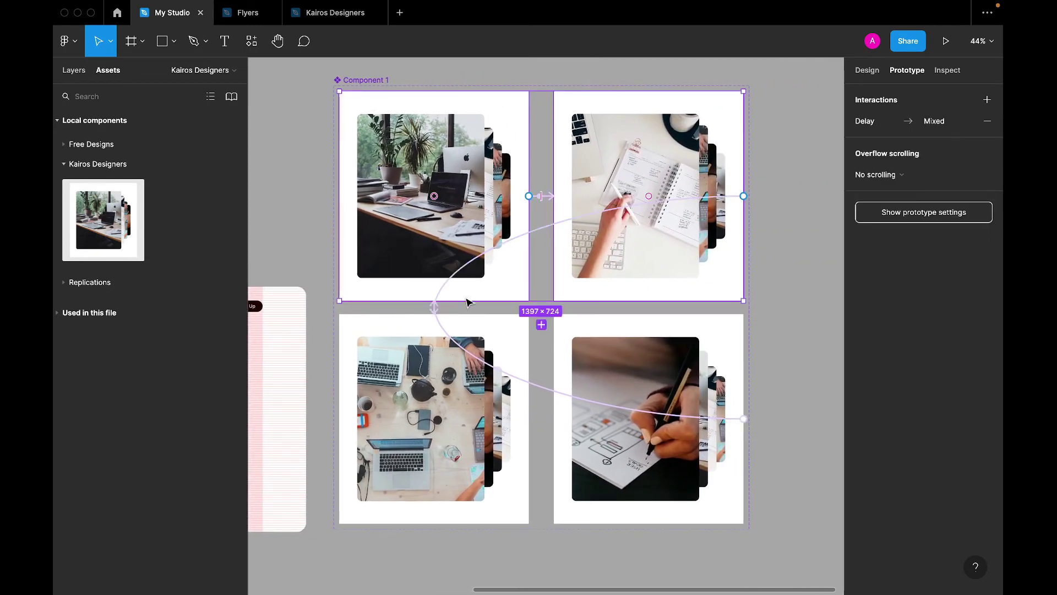
pyautogui.keyDown('shift'); pyautogui.click(421, 336); pyautogui.keyUp('shift')
pyautogui.keyDown('shift'); pyautogui.click(593, 324); pyautogui.keyUp('shift')
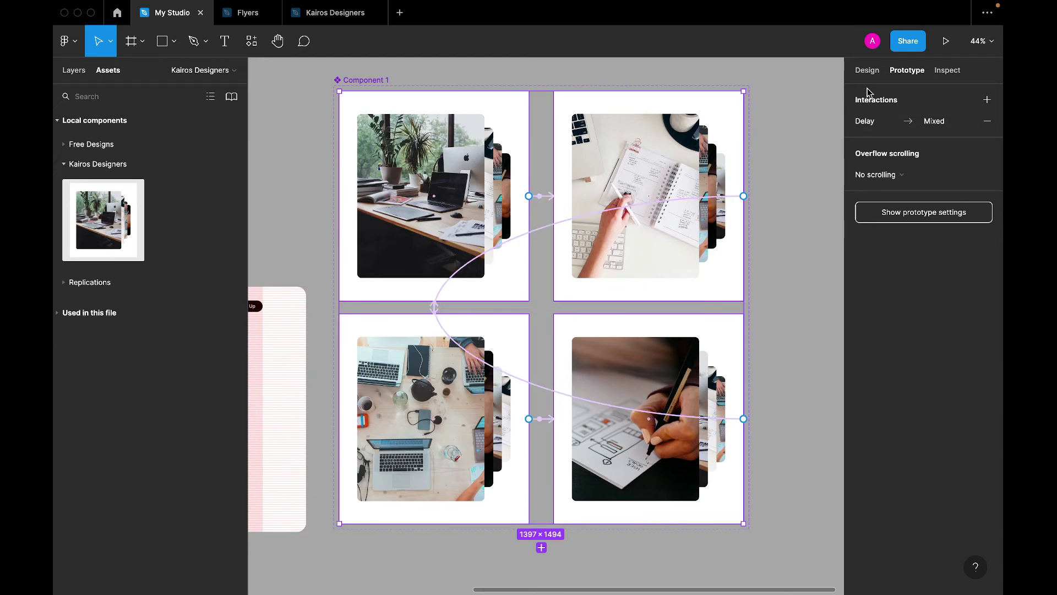
pyautogui.click(867, 69)
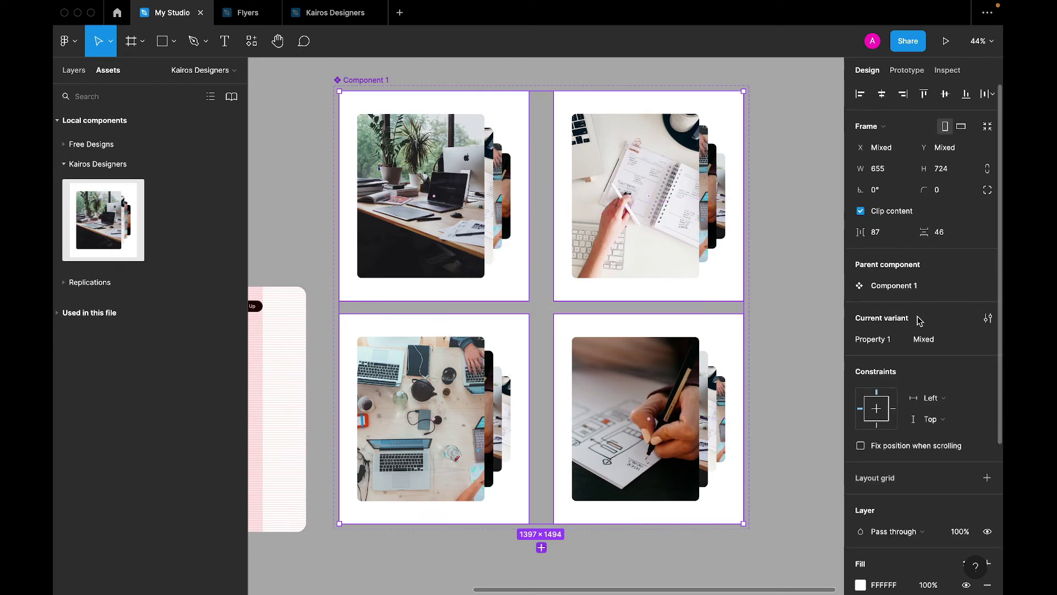
pyautogui.scroll(-5, 919, 321)
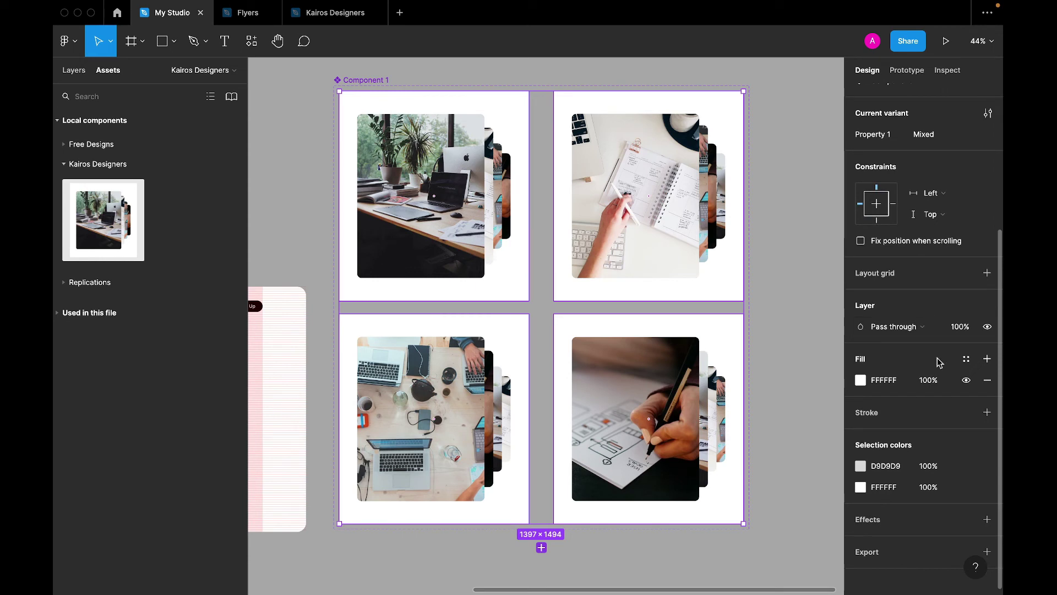
pyautogui.click(967, 384)
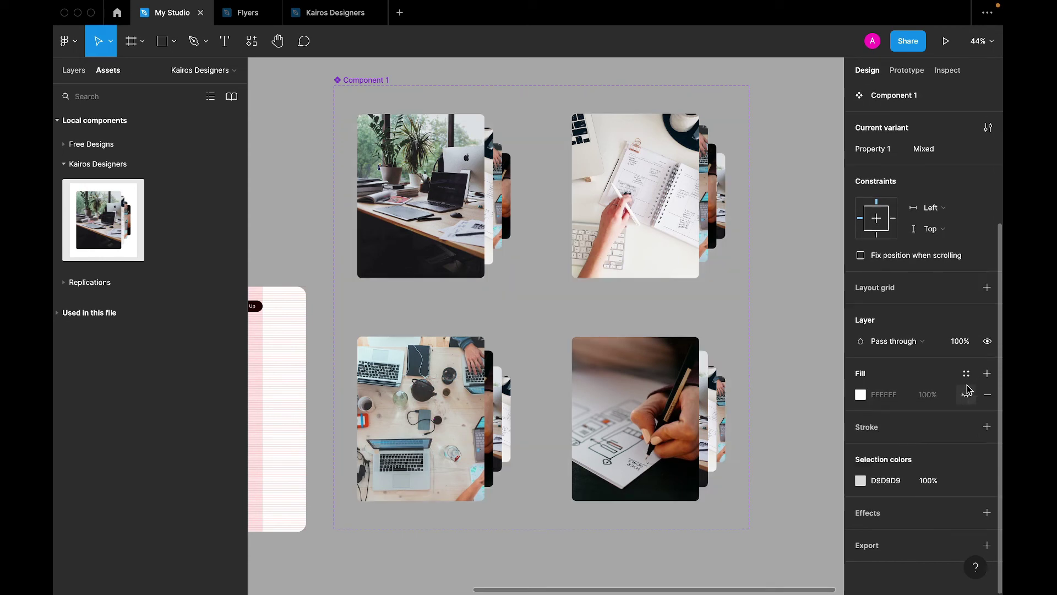
# - Delete the FFFFFF fill from Frame 9 and Frame 11, then check Frame 10's fill
pyautogui.hscroll(-5, 588, 291)
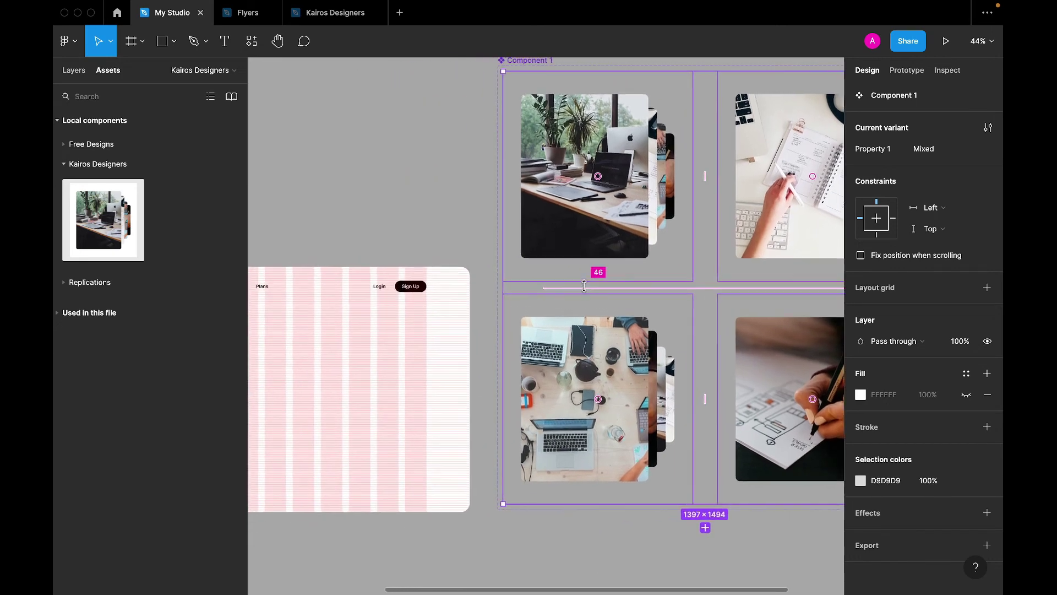
pyautogui.click(342, 257)
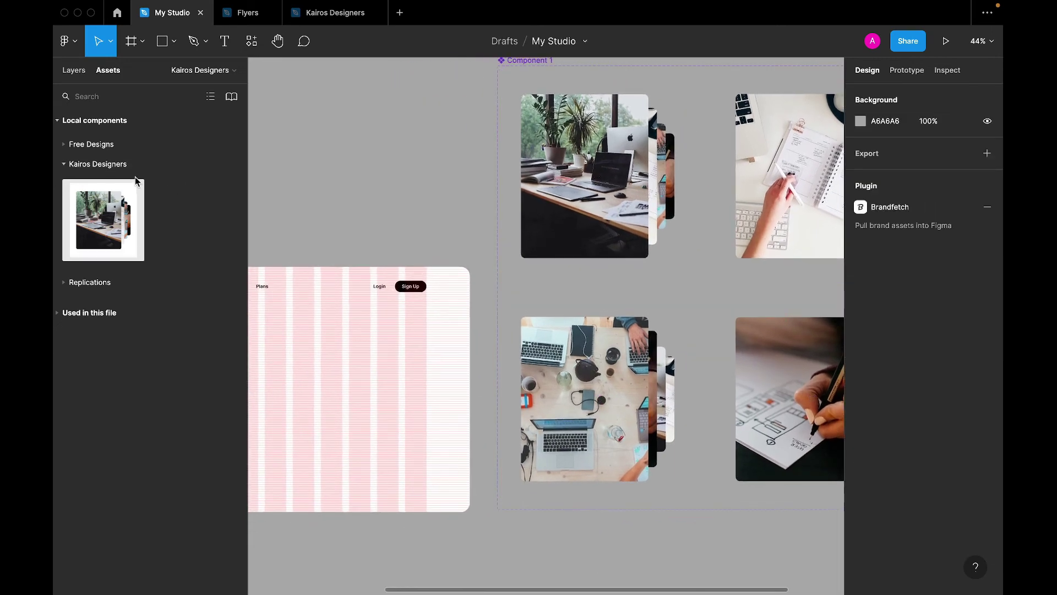
pyautogui.click(539, 61)
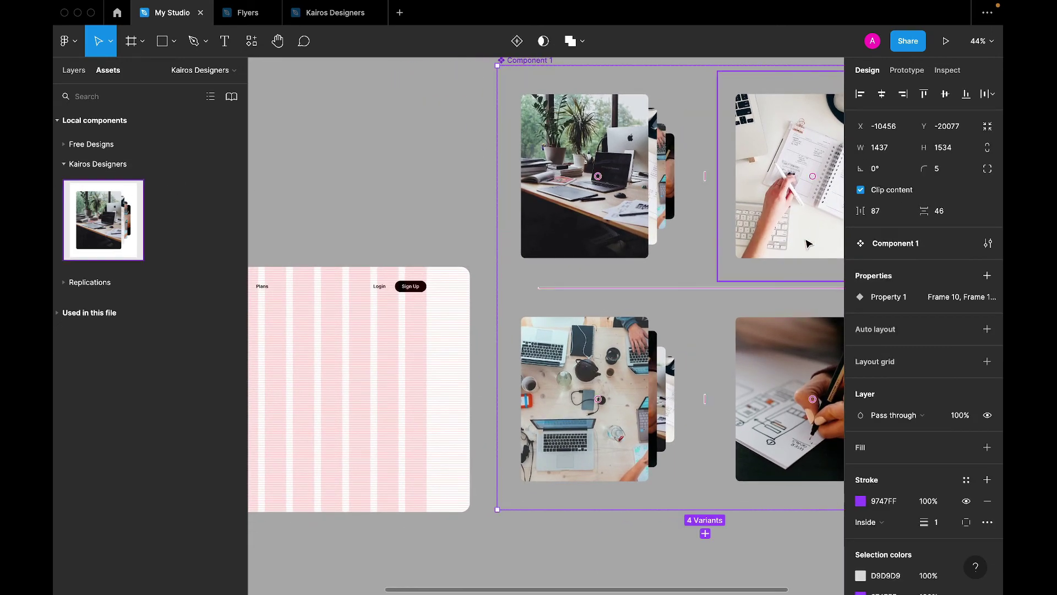
pyautogui.click(603, 223)
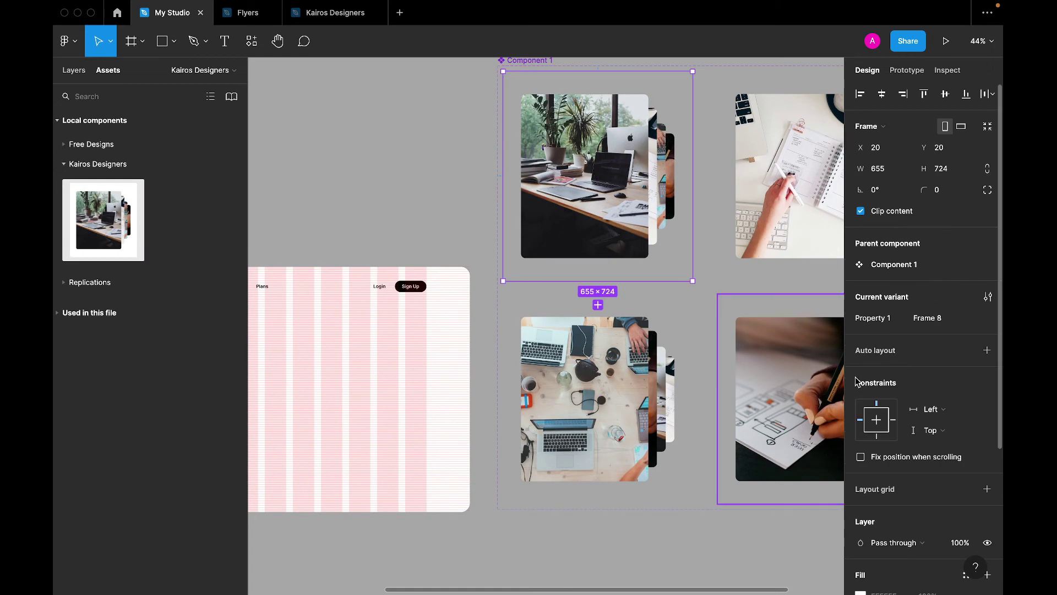
pyautogui.scroll(-3, 969, 493)
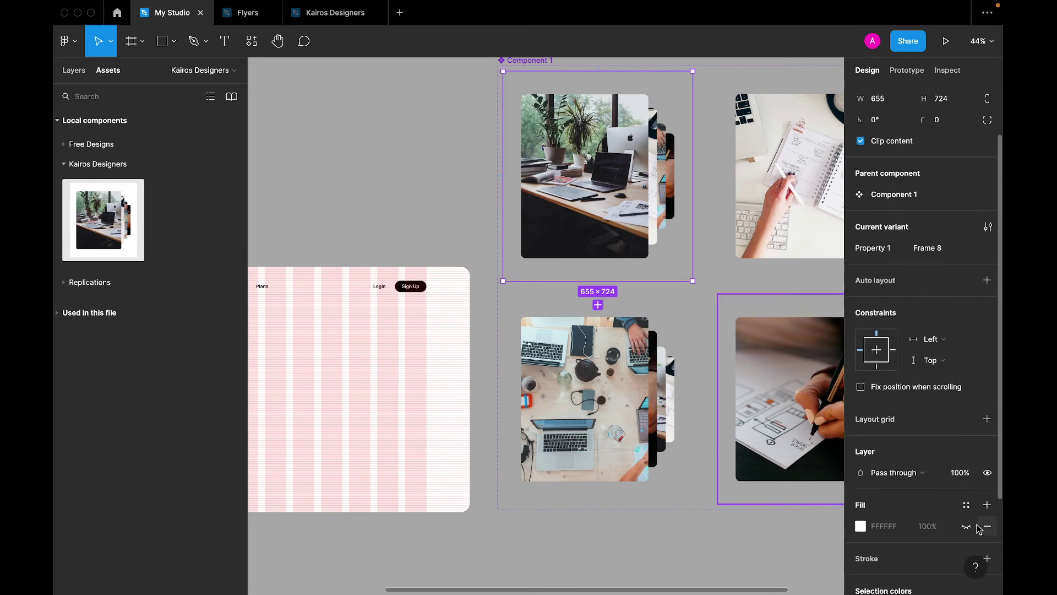
pyautogui.press('Tab')
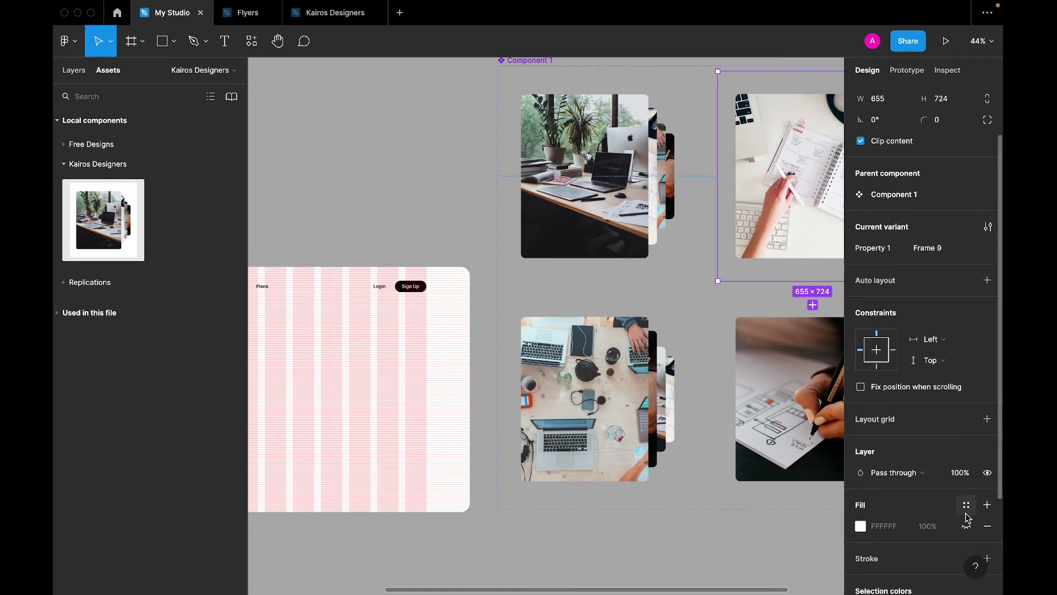
pyautogui.click(985, 529)
pyautogui.press('Tab')
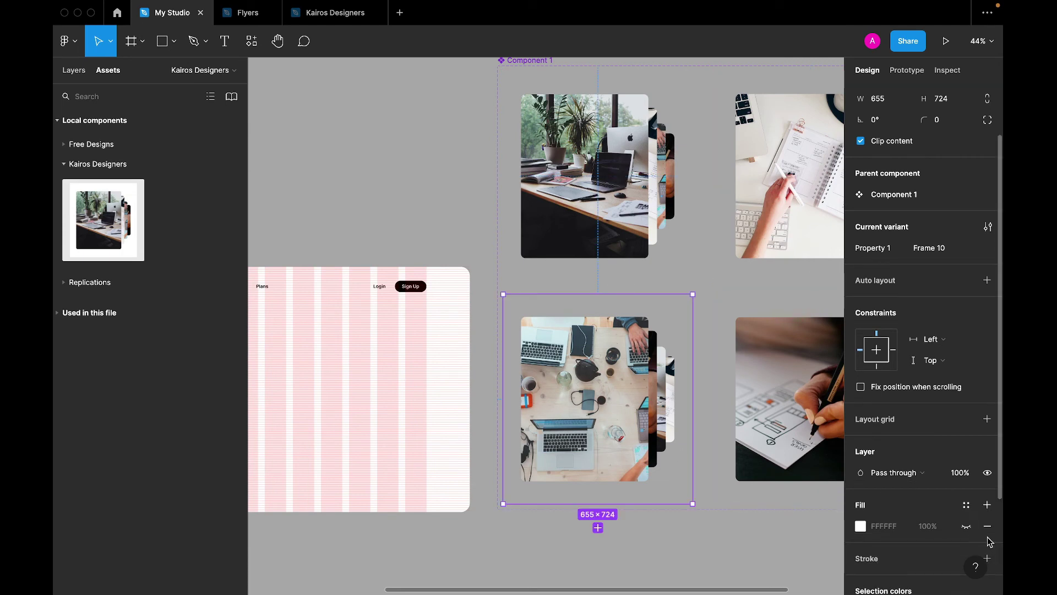
pyautogui.press('Tab')
pyautogui.click(986, 527)
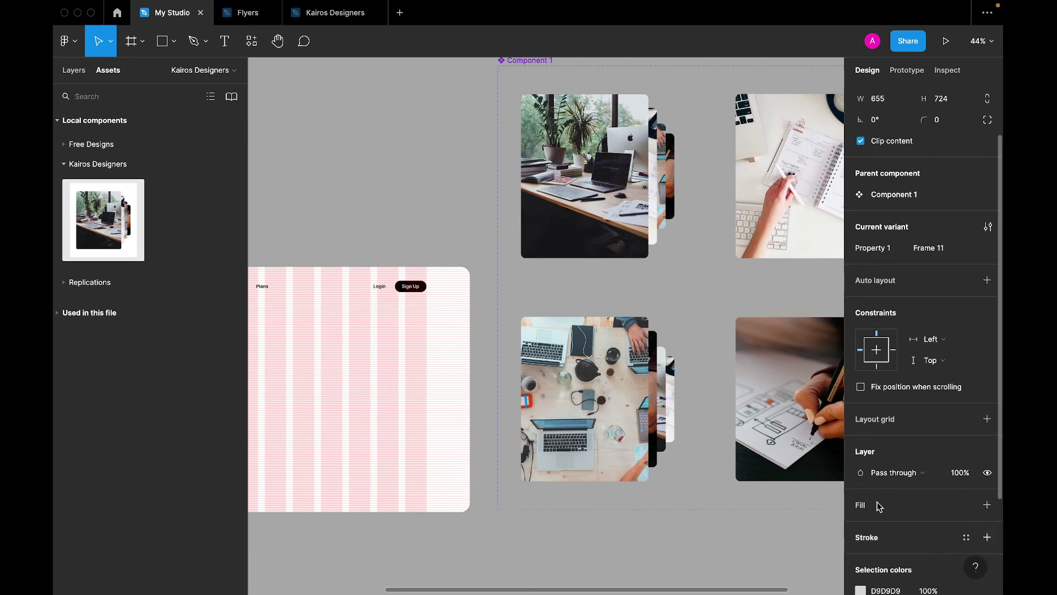
pyautogui.click(347, 194)
pyautogui.click(519, 319)
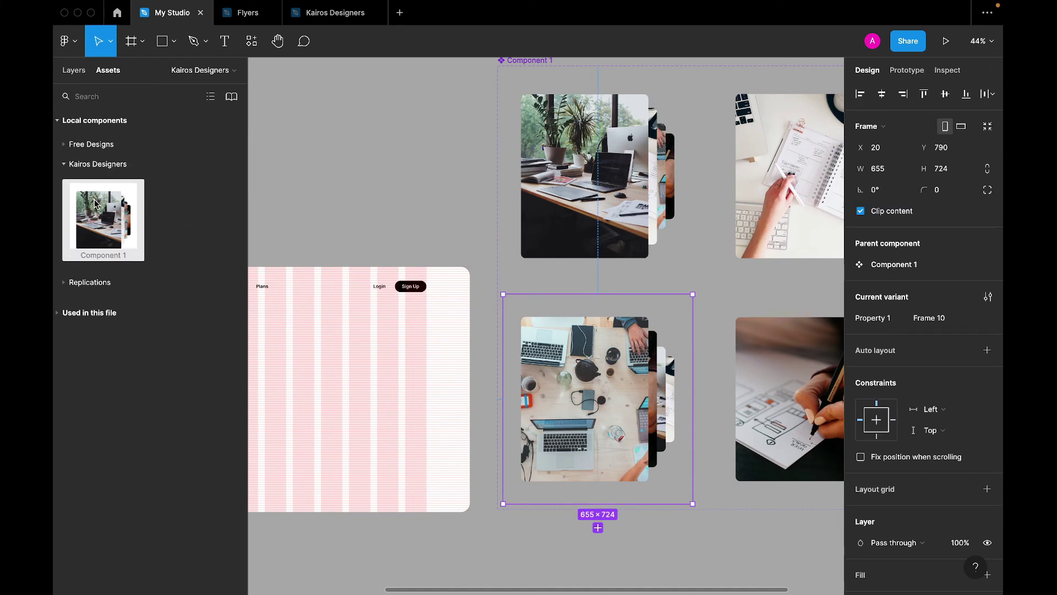
# - Drag a Component 1 instance into Desktop - 1, right of the headline at X 635, Y 103
pyautogui.moveTo(96, 204); pyautogui.dragTo(347, 394)
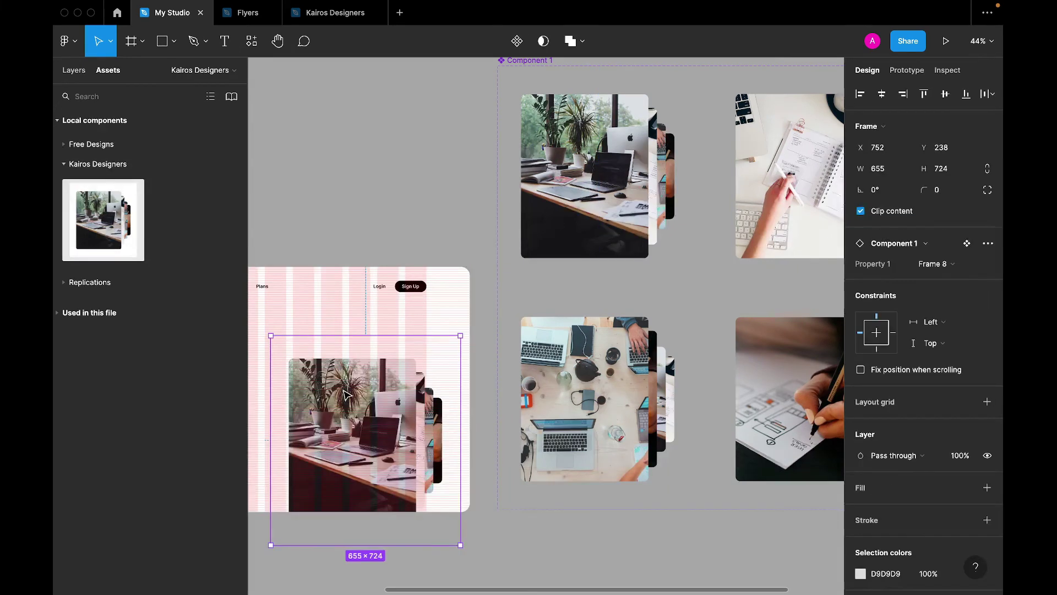
pyautogui.hscroll(-3, 347, 394)
pyautogui.moveTo(417, 402); pyautogui.dragTo(402, 365)
pyautogui.scroll(-3, 636, 529)
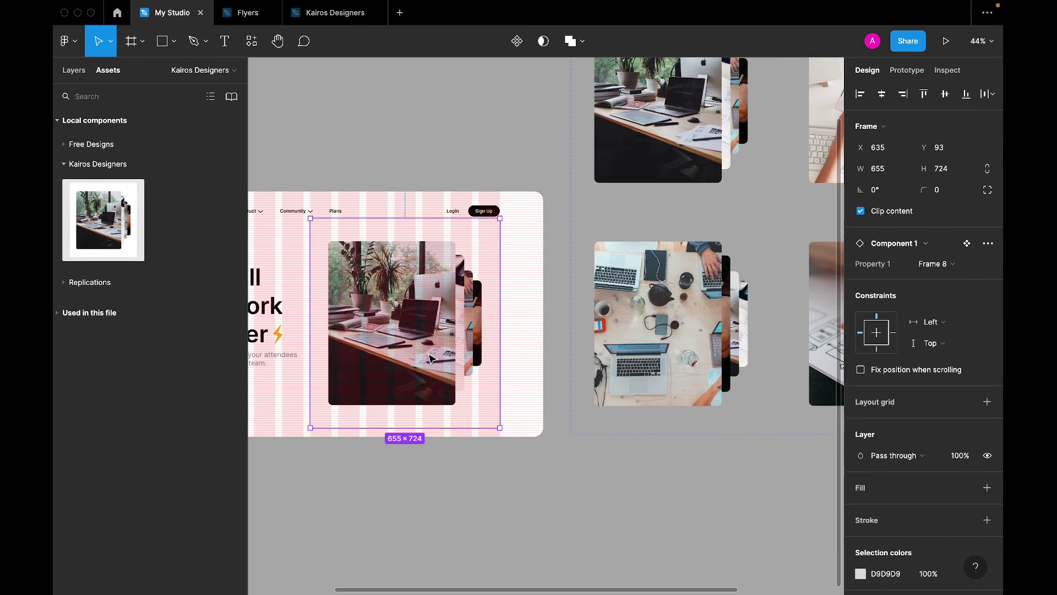
pyautogui.hscroll(-5, 429, 358)
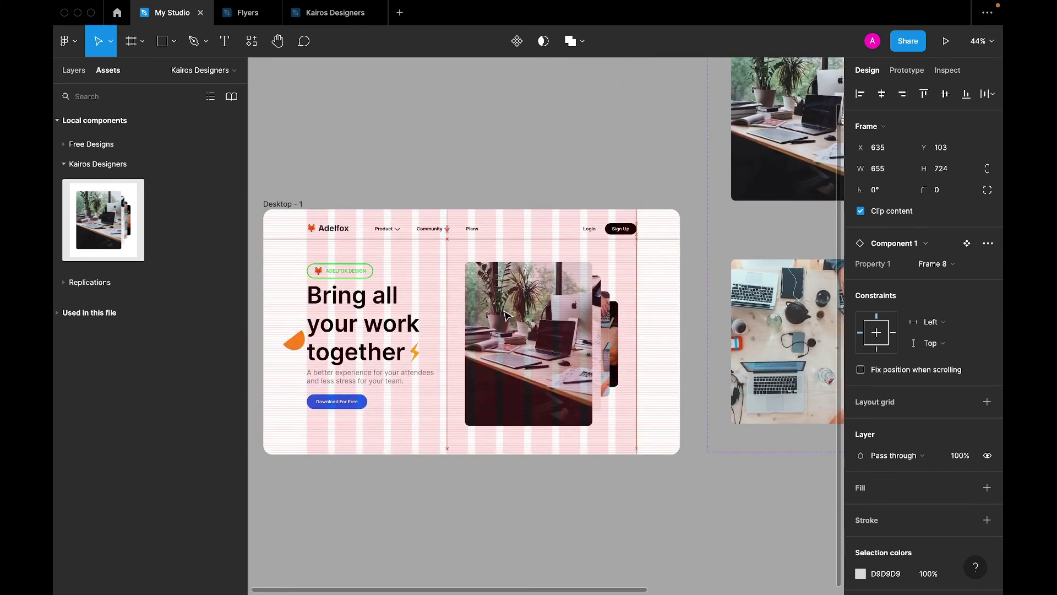
# - Select the Desktop - 1 landing-page frame
pyautogui.click(279, 205)
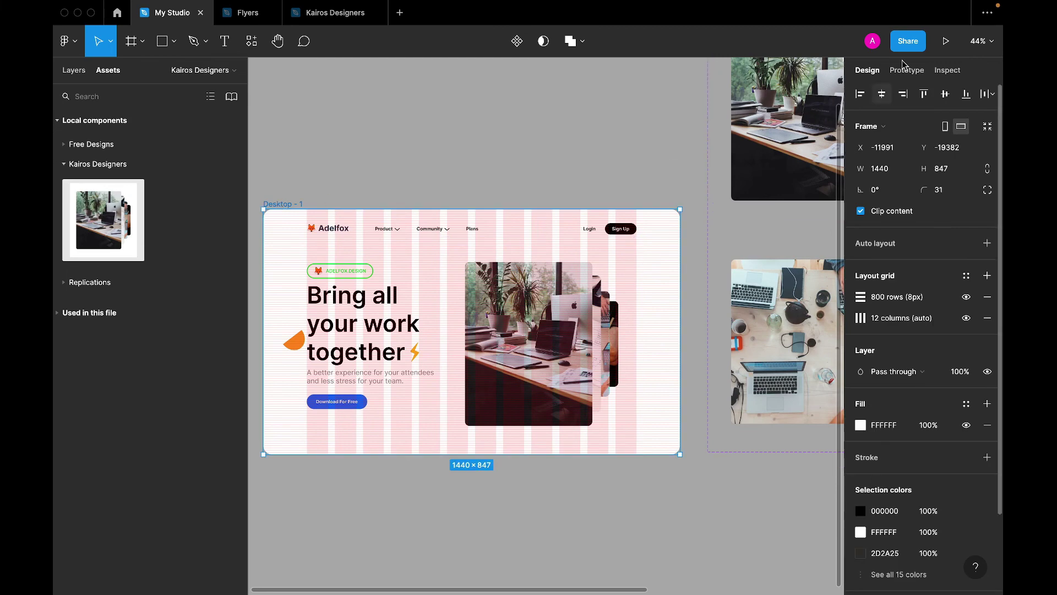